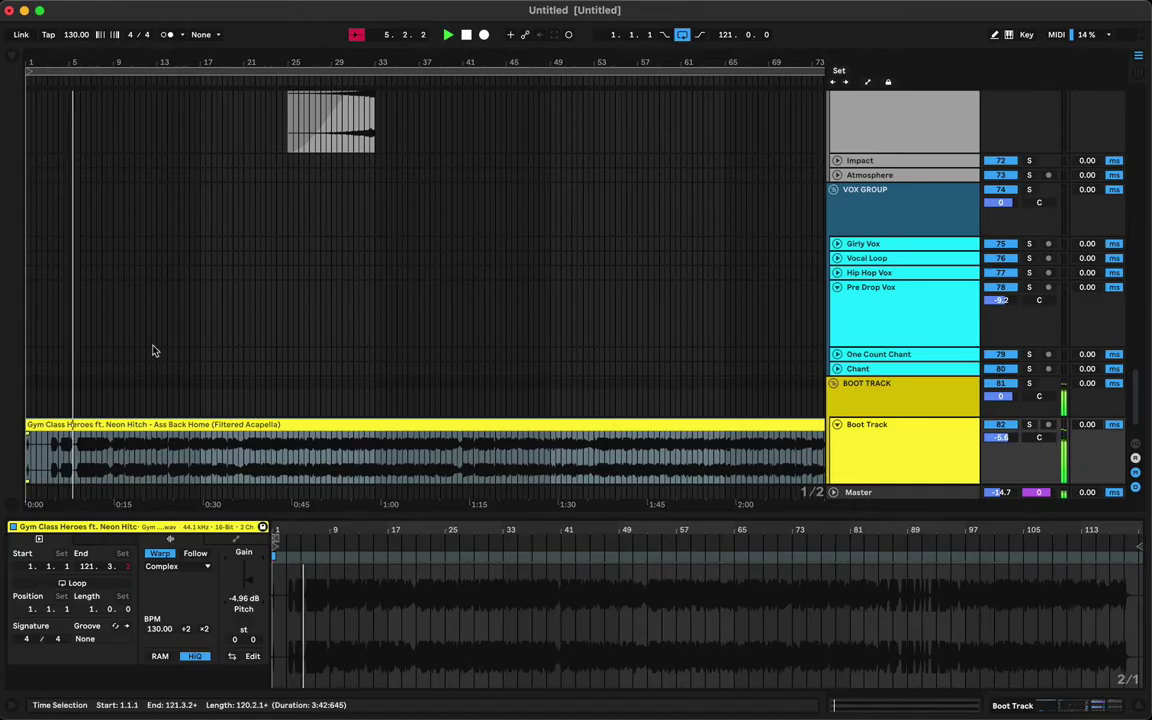
# Switch the acapella clip's warping off and back on.
pyautogui.click(160, 552)
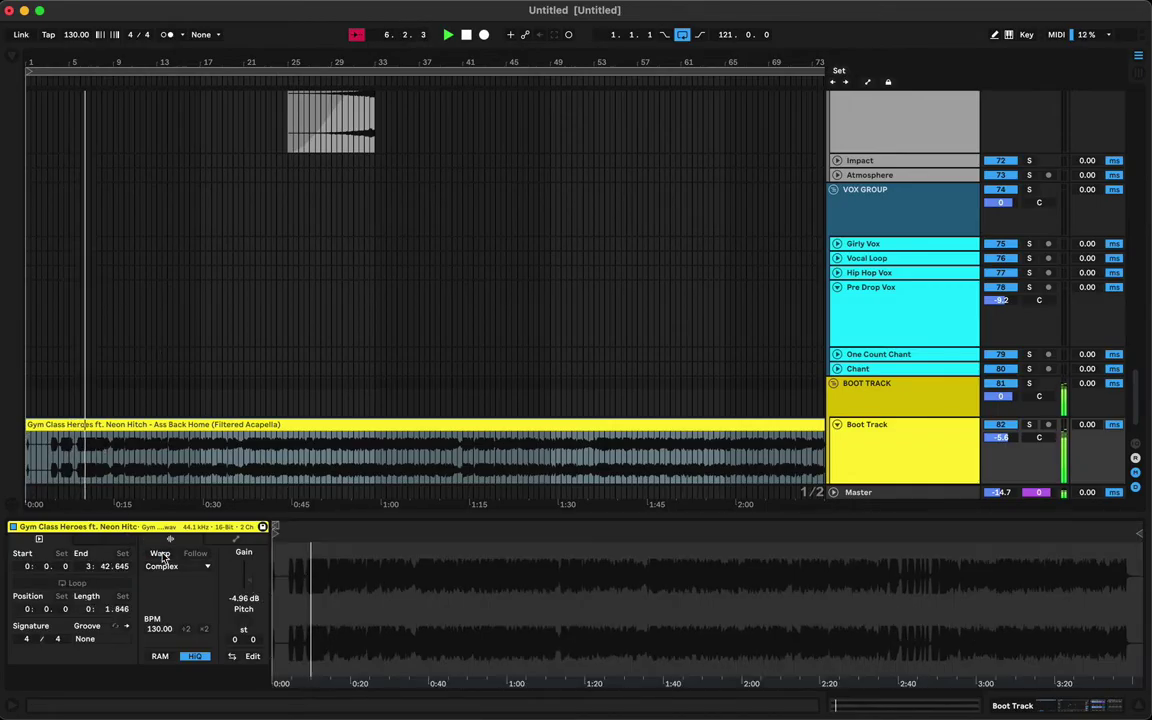
pyautogui.click(161, 554)
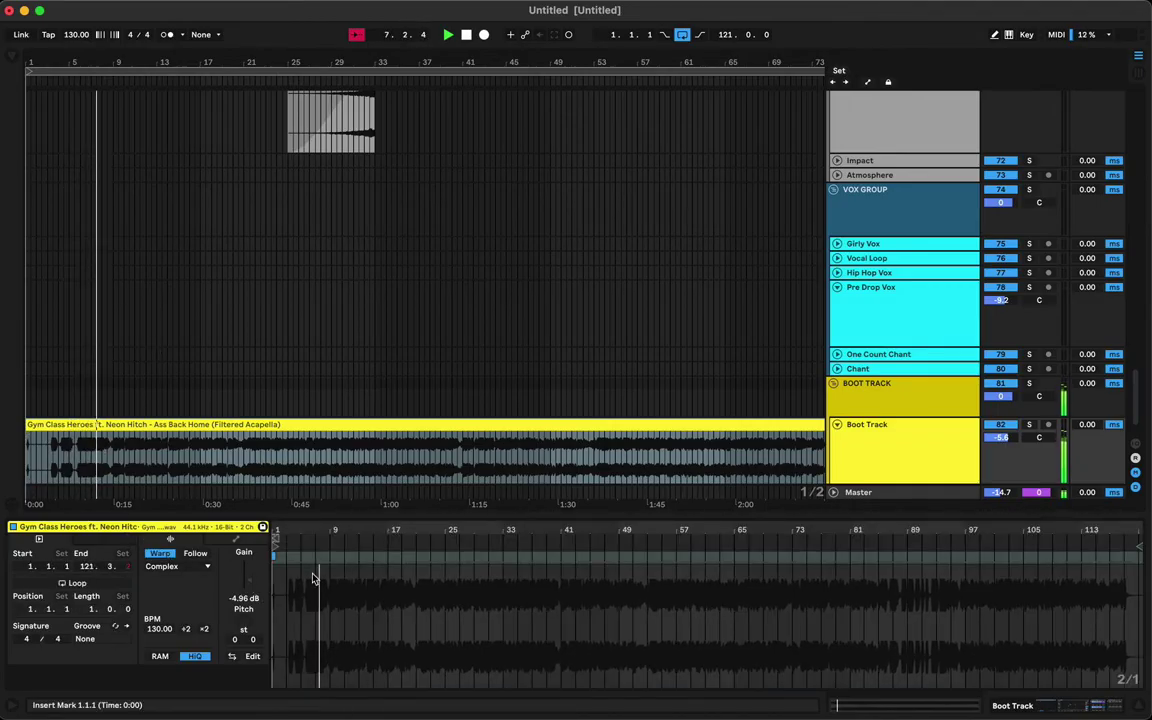
# Add a warp marker at the vocal's first downbeat just before 6.2 and set 1.1.1 there.
pyautogui.press('space')
pyautogui.moveTo(301, 533); pyautogui.dragTo(354, 537)
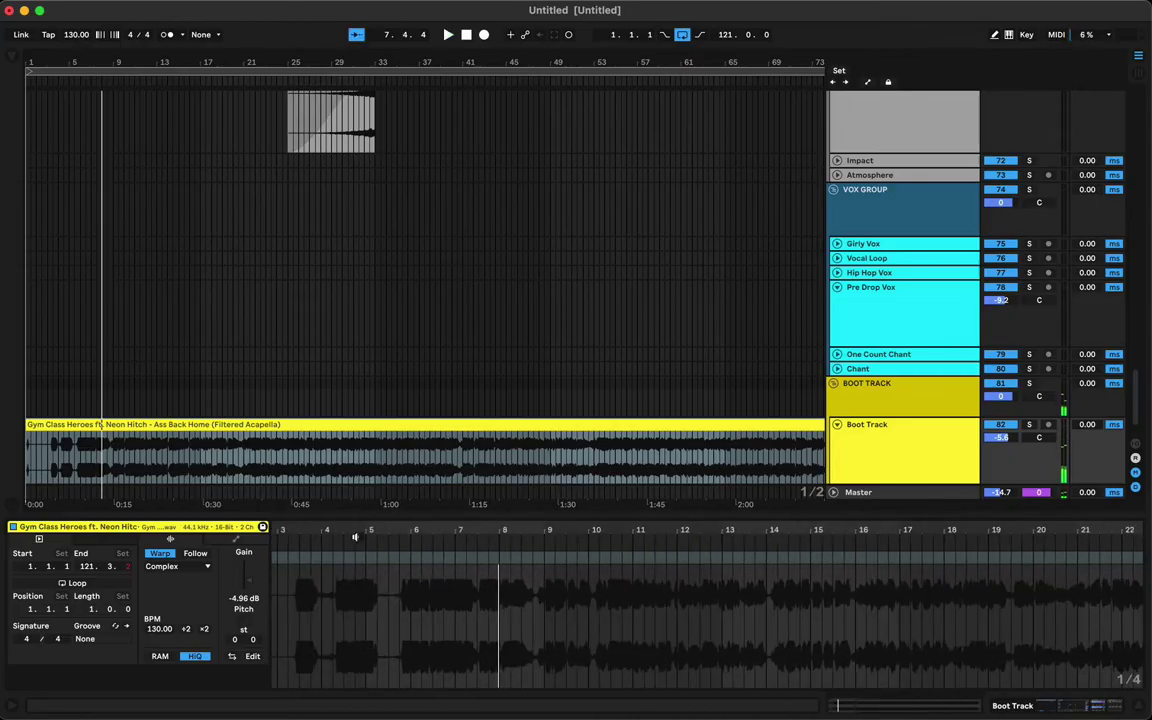
pyautogui.click(320, 539)
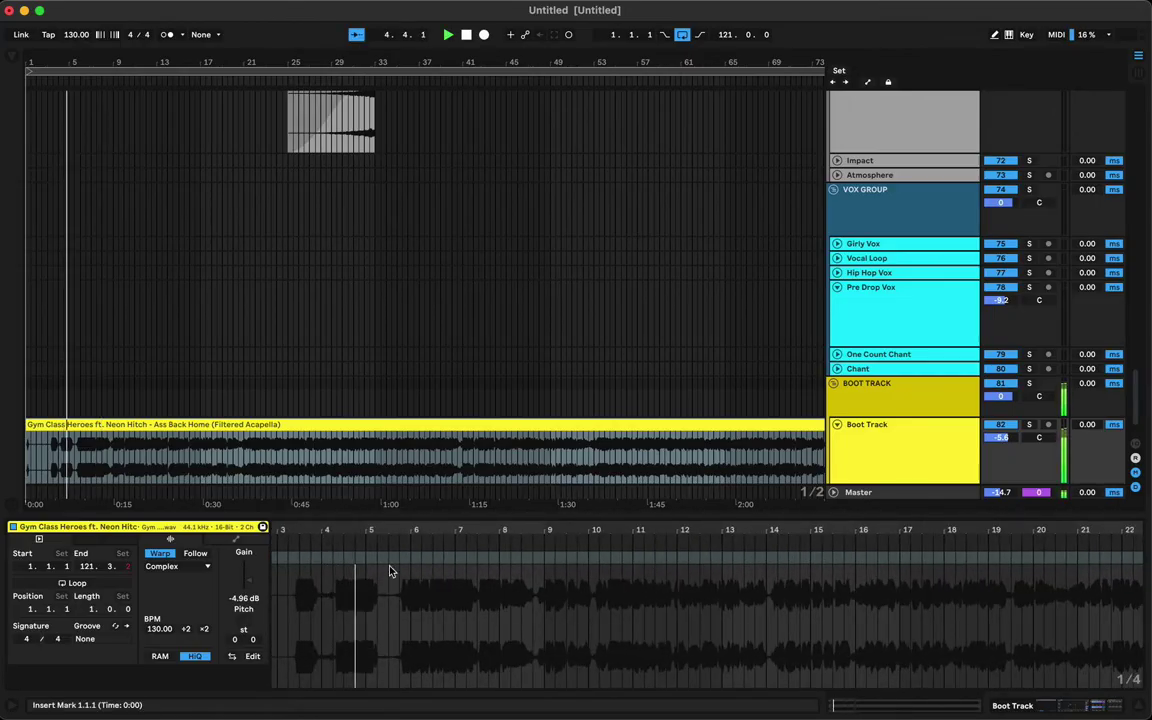
pyautogui.moveTo(404, 529); pyautogui.dragTo(401, 578)
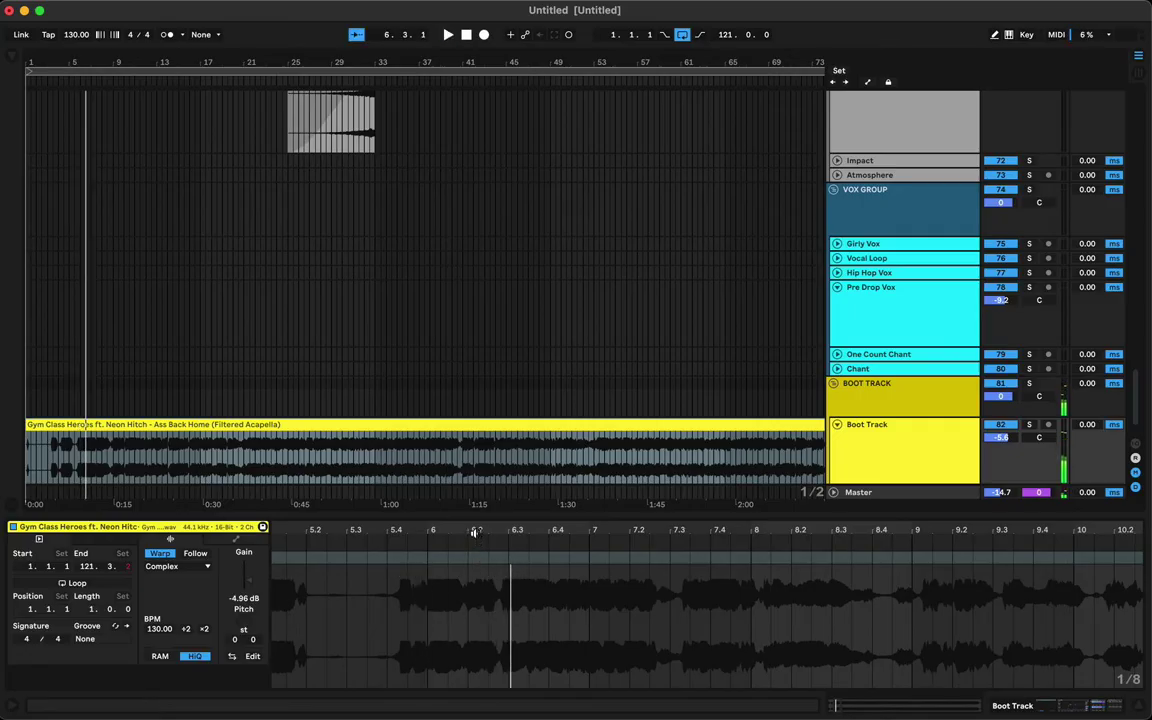
pyautogui.moveTo(476, 529); pyautogui.dragTo(469, 575)
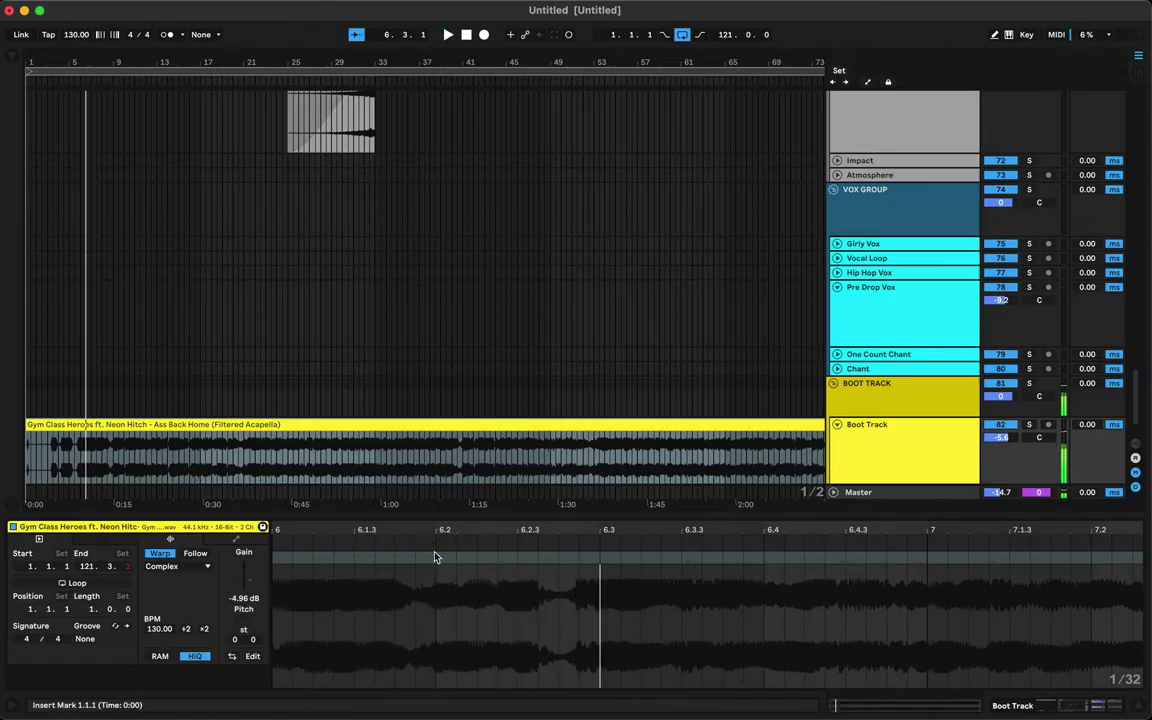
pyautogui.moveTo(437, 531); pyautogui.dragTo(427, 574)
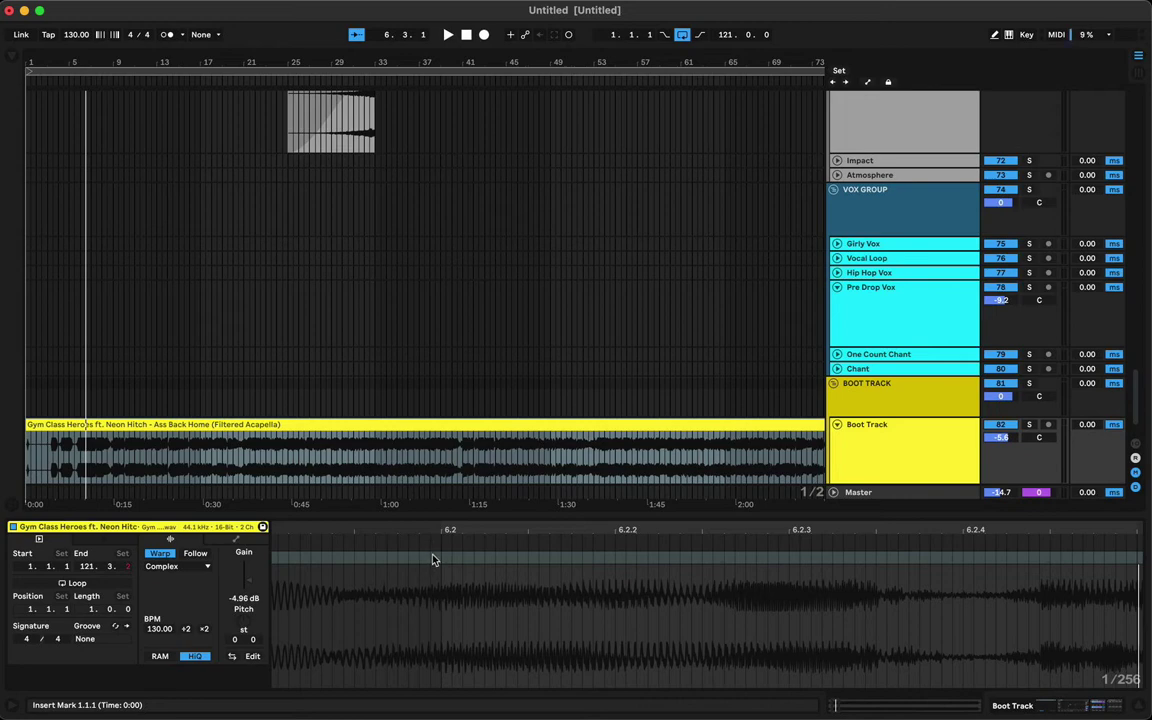
pyautogui.click(432, 556)
pyautogui.rightClick(432, 556)
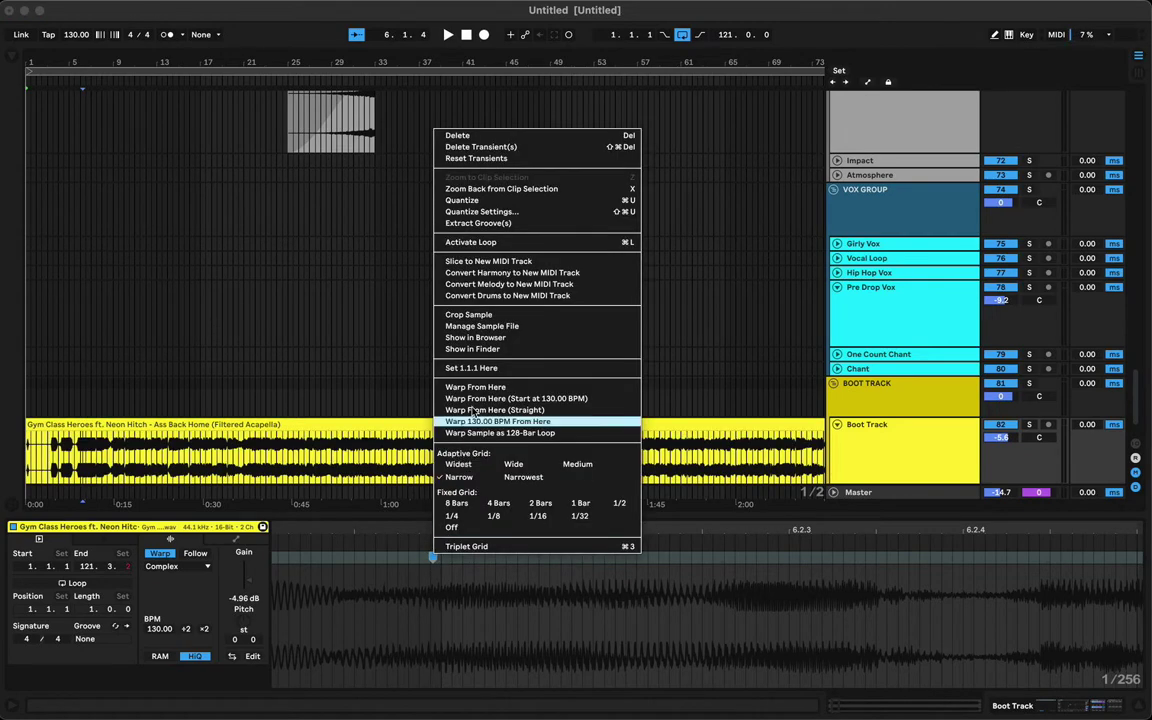
pyautogui.click(436, 338)
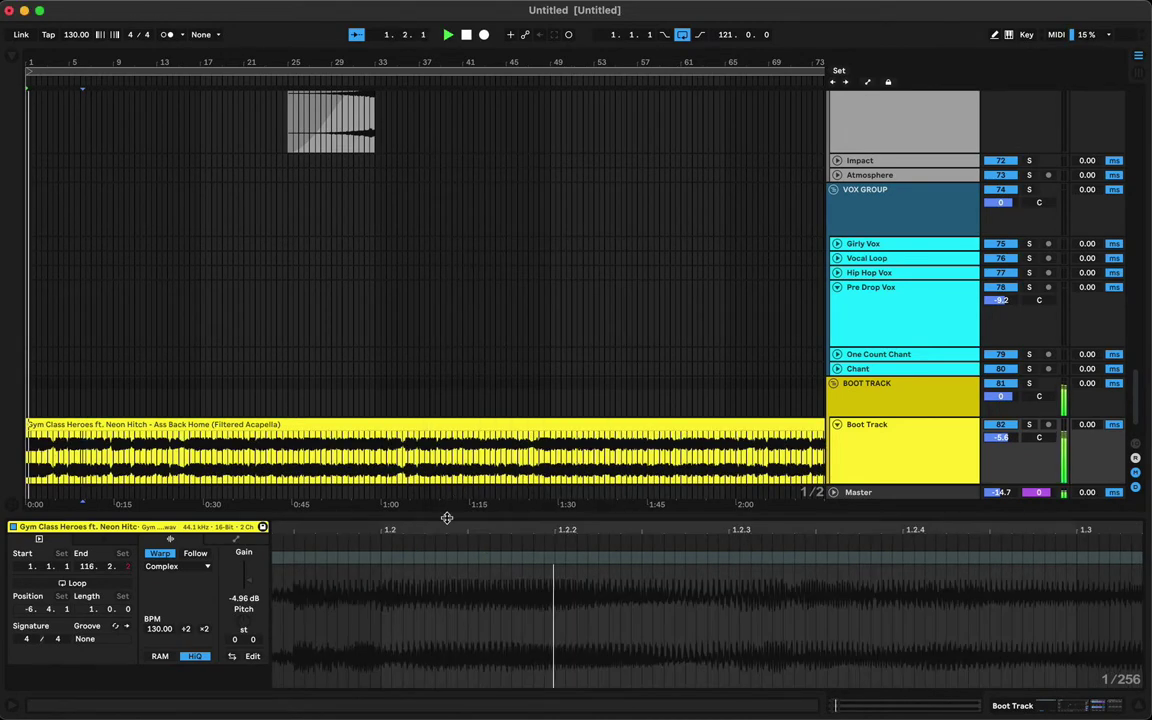
# Play back the realigned acapella over its opening bars to check the timing.
pyautogui.moveTo(488, 534); pyautogui.dragTo(489, 410)
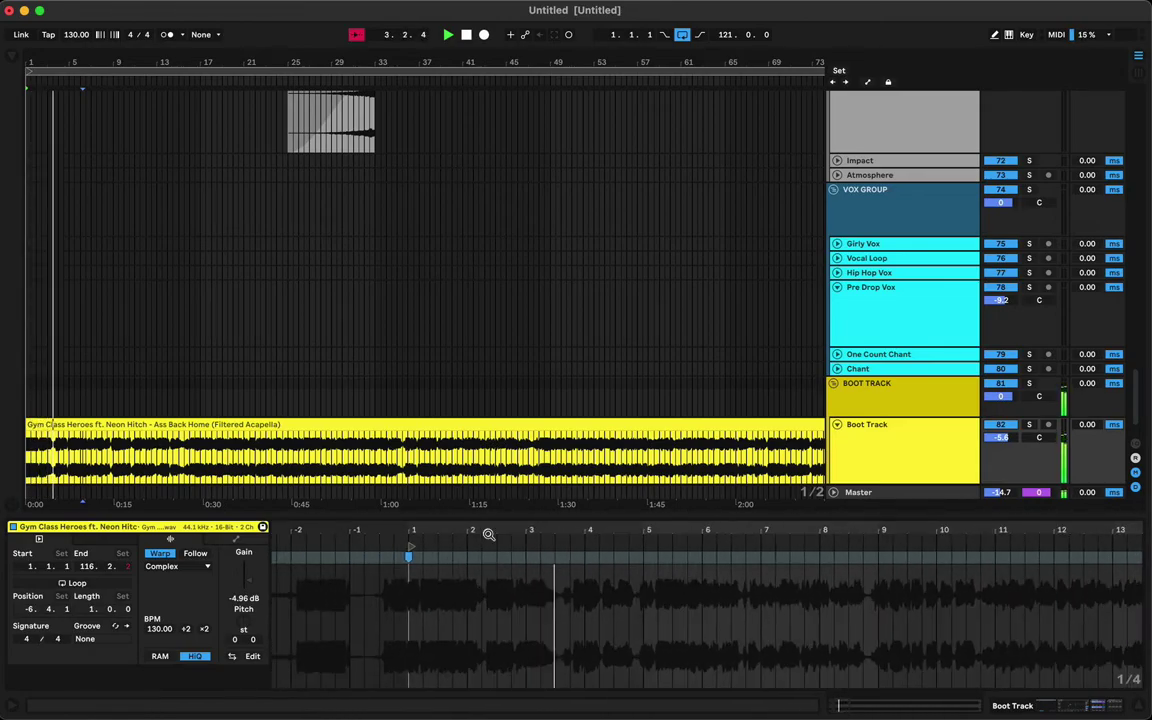
pyautogui.click(506, 557)
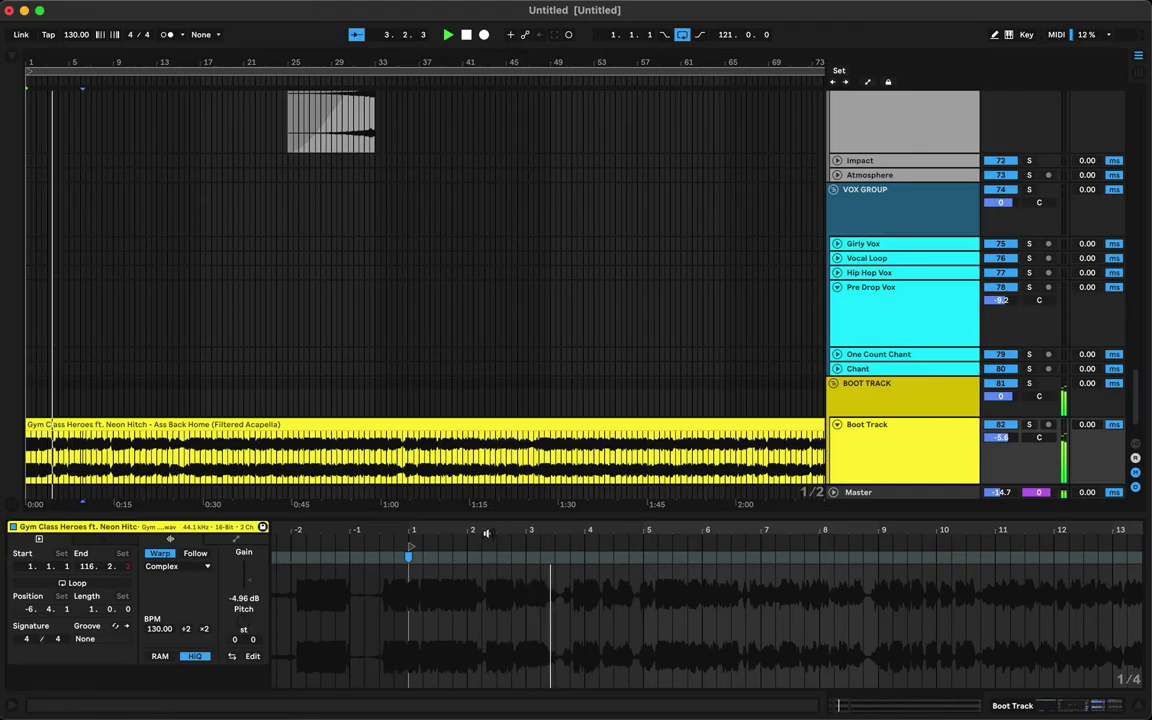
pyautogui.moveTo(500, 530); pyautogui.dragTo(599, 530)
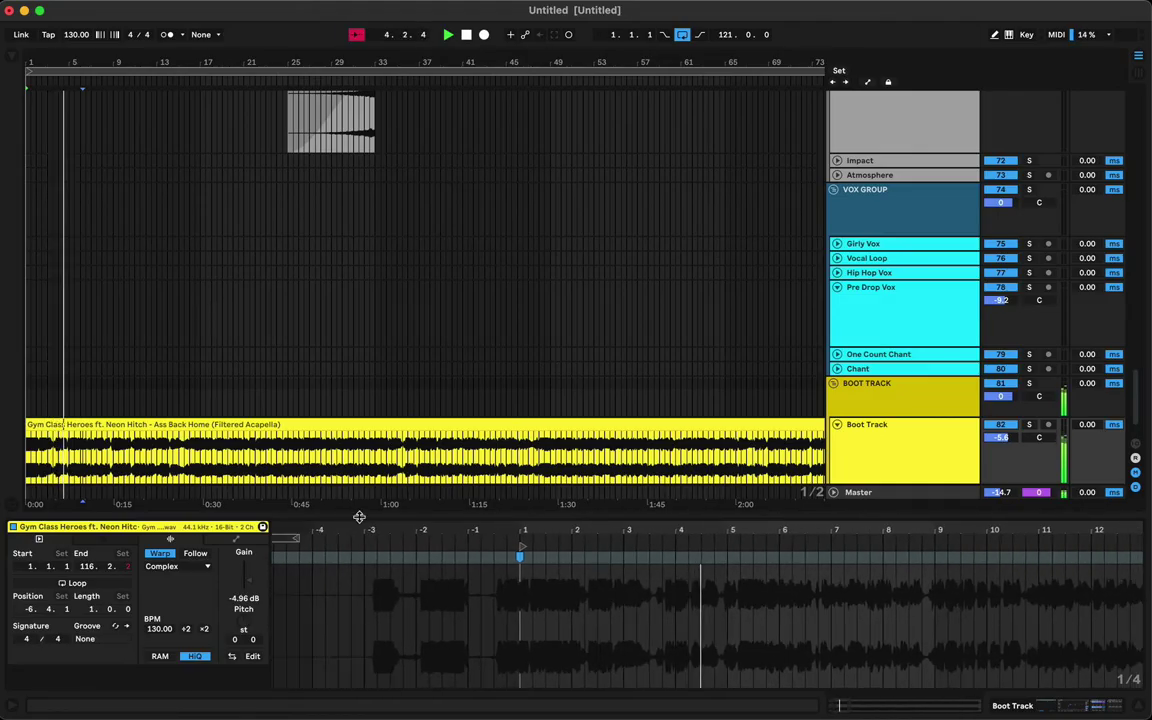
pyautogui.scroll(-1, 315, 470)
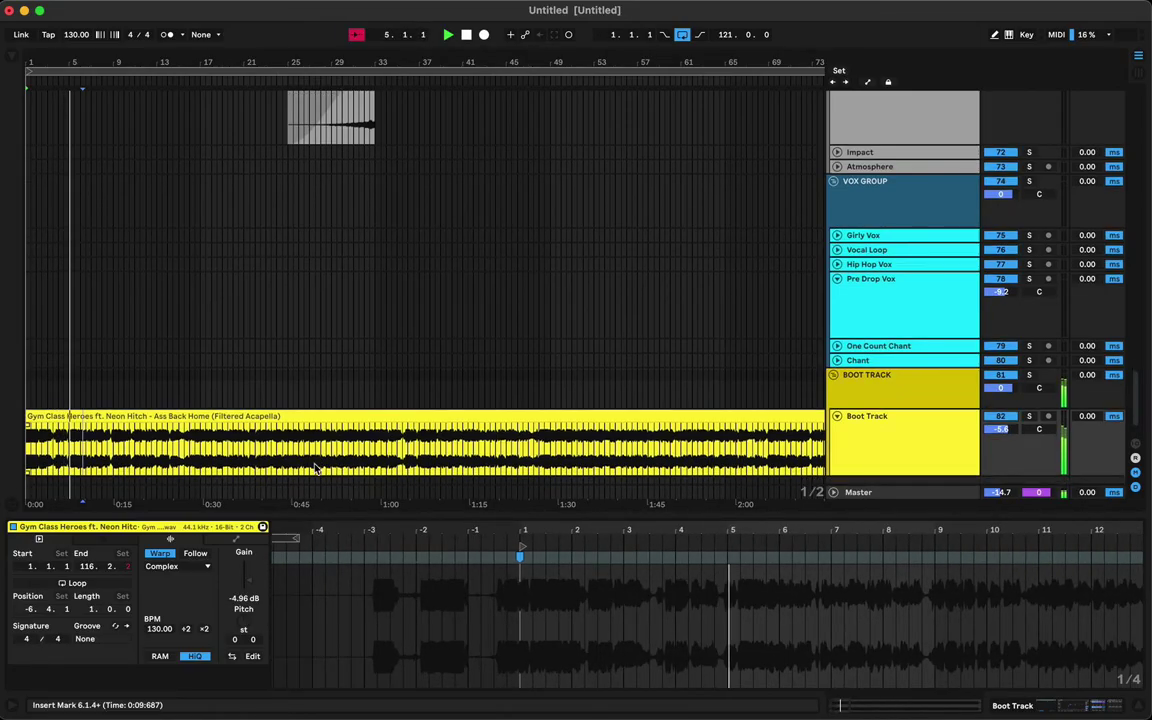
# Try to align the vocal phrase near bar 9 with a warp marker at 9.1.1 and replay it.
pyautogui.click(88, 420)
pyautogui.moveTo(305, 529); pyautogui.dragTo(305, 653)
pyautogui.hscroll(4, 669, 599)
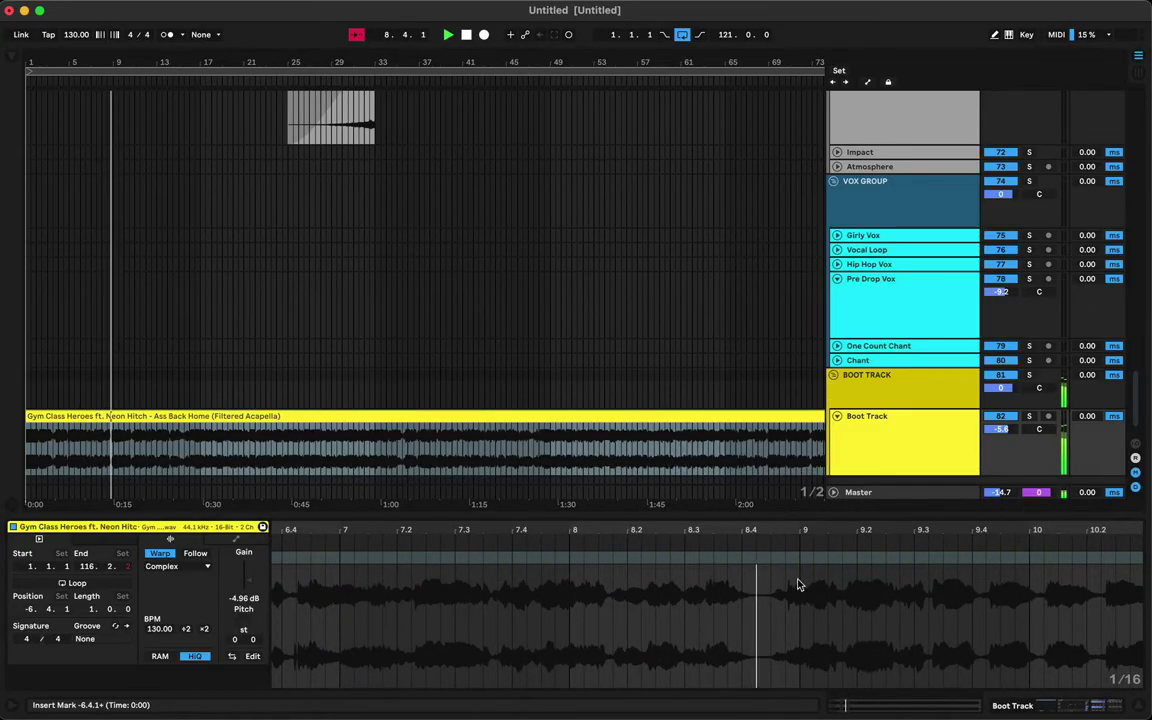
pyautogui.click(790, 558)
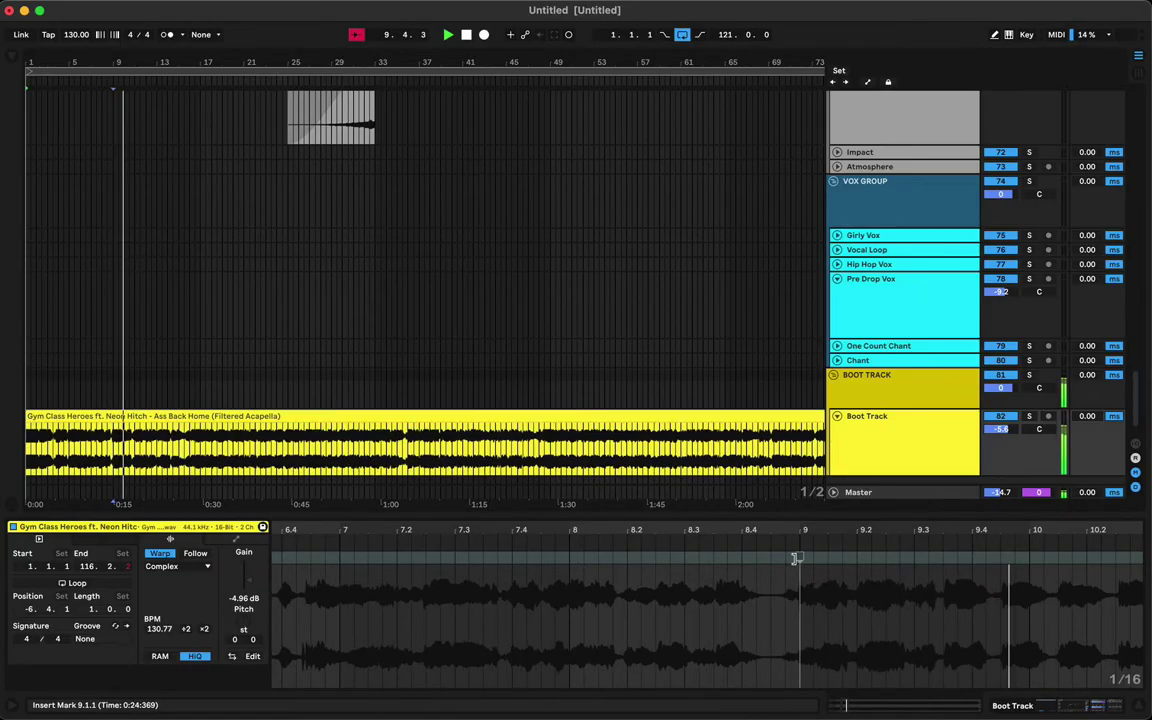
pyautogui.click(767, 538)
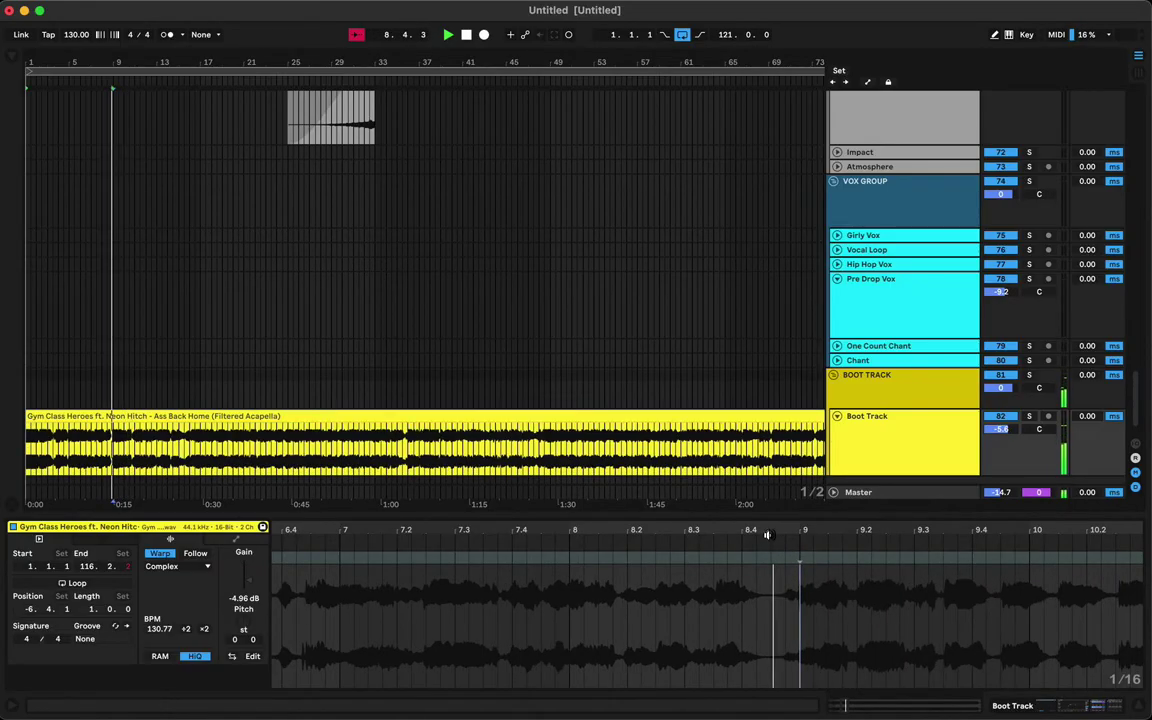
pyautogui.moveTo(606, 578); pyautogui.dragTo(590, 494)
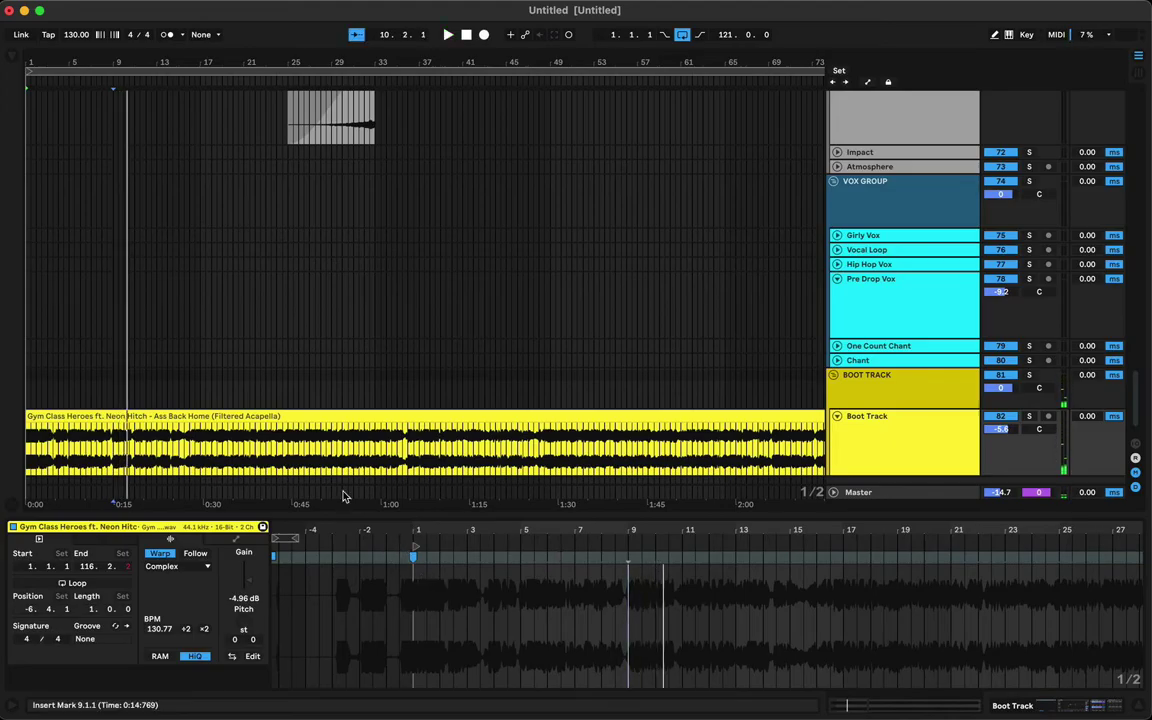
# Add a warp marker on the vocal onset in bar 2, shift it to 2.2.3, and replay from the start.
pyautogui.click(252, 416)
pyautogui.press('space')
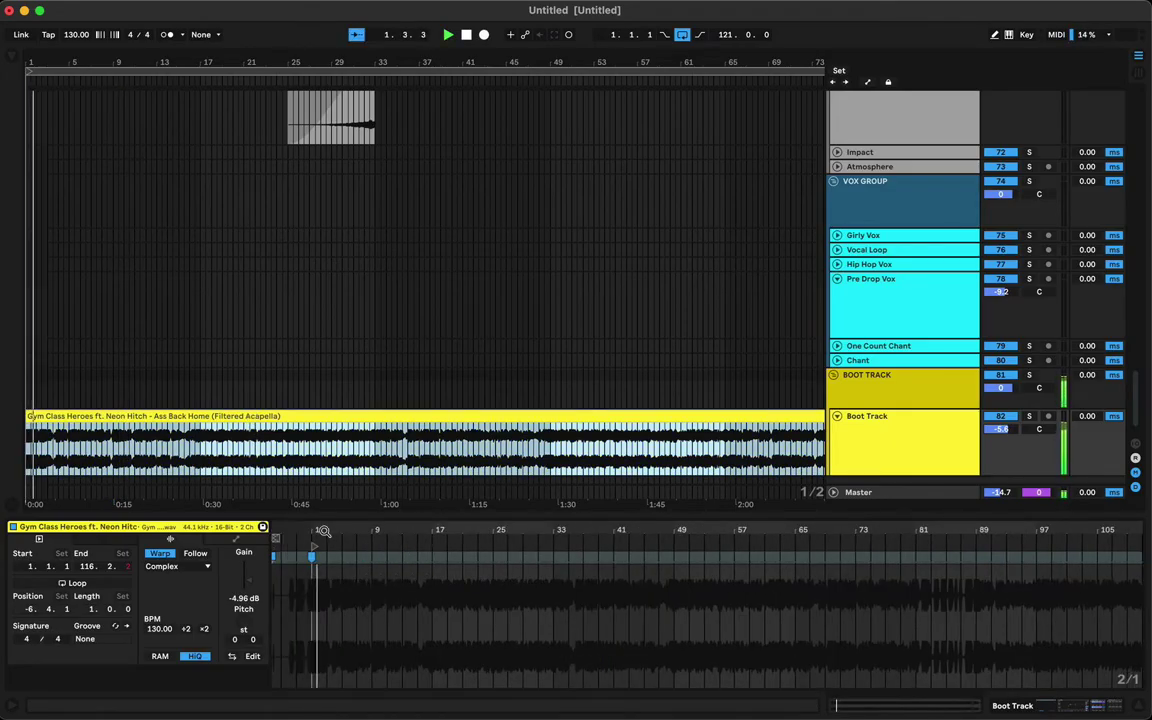
pyautogui.moveTo(323, 531); pyautogui.dragTo(431, 548)
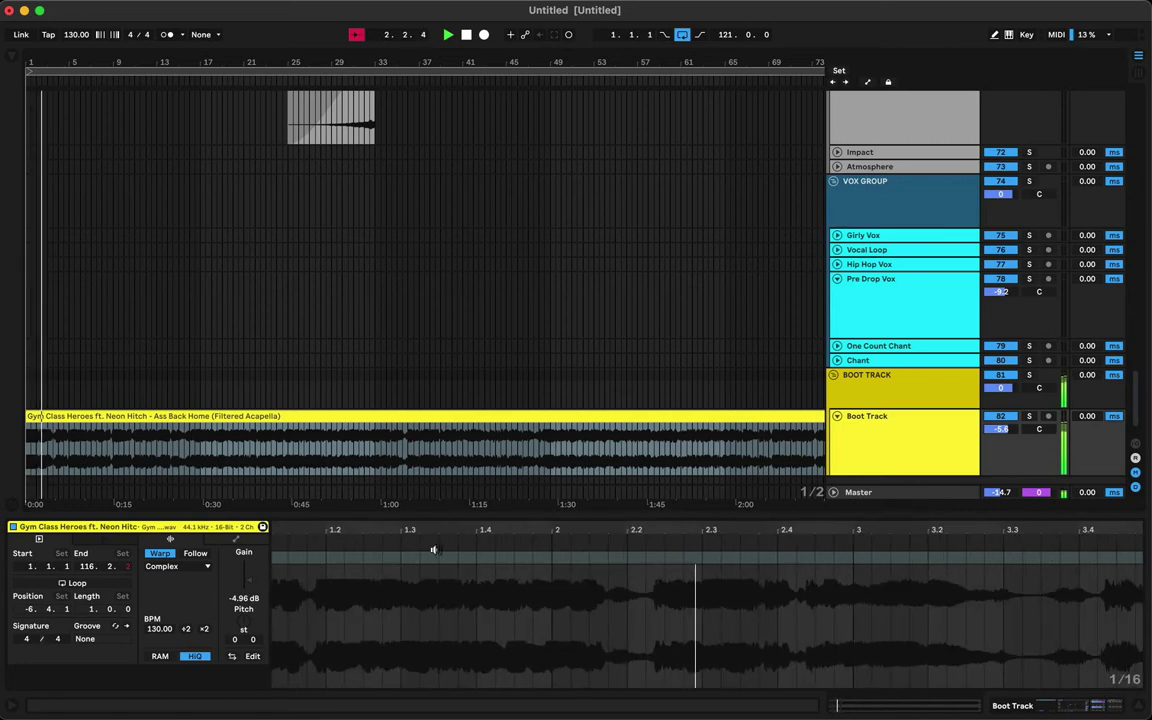
pyautogui.doubleClick(651, 557)
pyautogui.moveTo(651, 557); pyautogui.dragTo(663, 558)
pyautogui.press('space')
pyautogui.press('space')
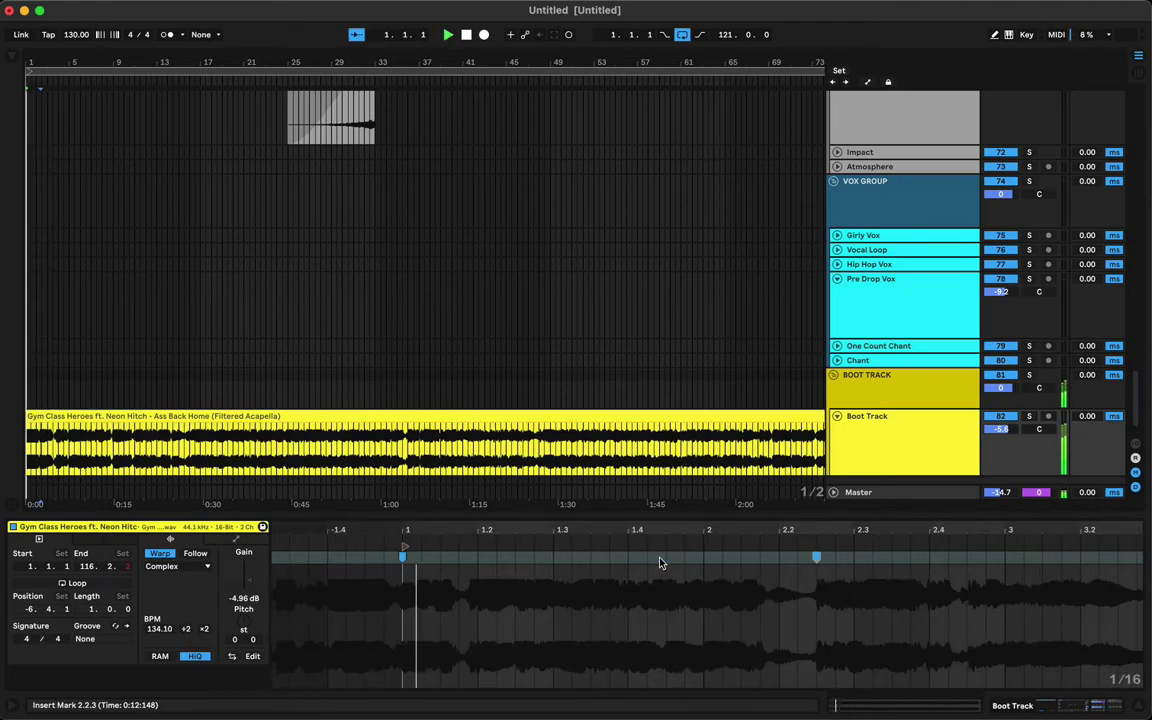
pyautogui.press('space')
# Delete the warp marker at 1.1.1 and add one on the vocal onset around 1.2.1.
pyautogui.doubleClick(404, 557)
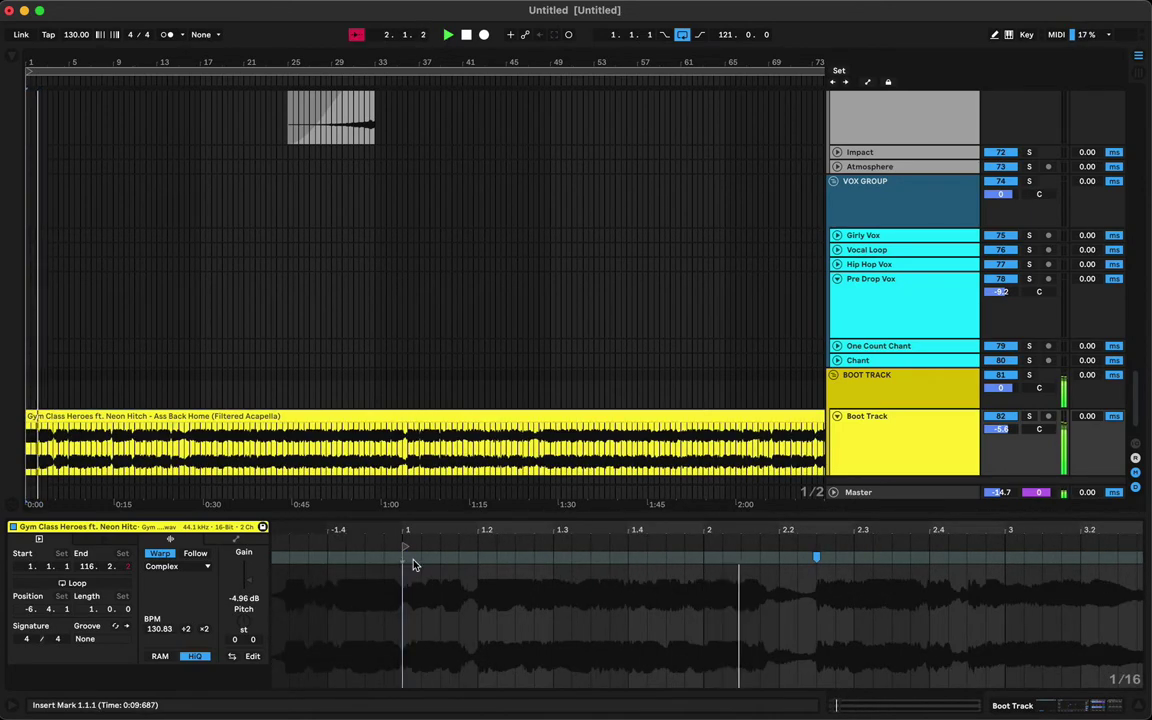
pyautogui.click(413, 563)
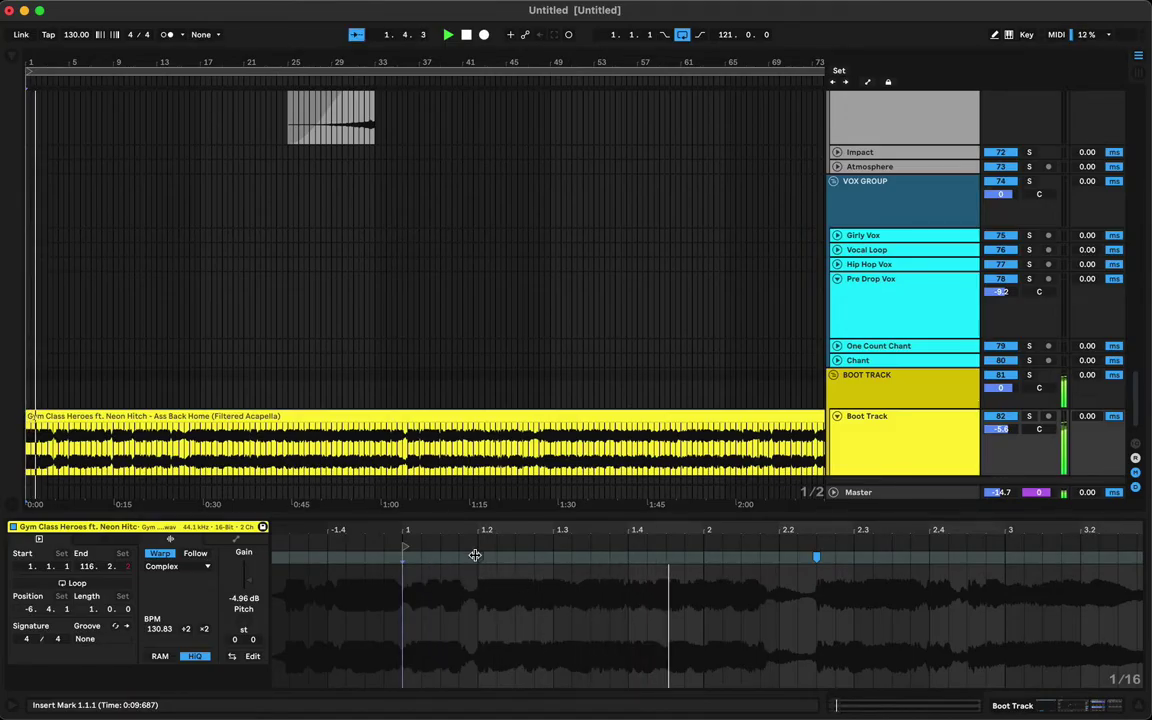
pyautogui.doubleClick(474, 555)
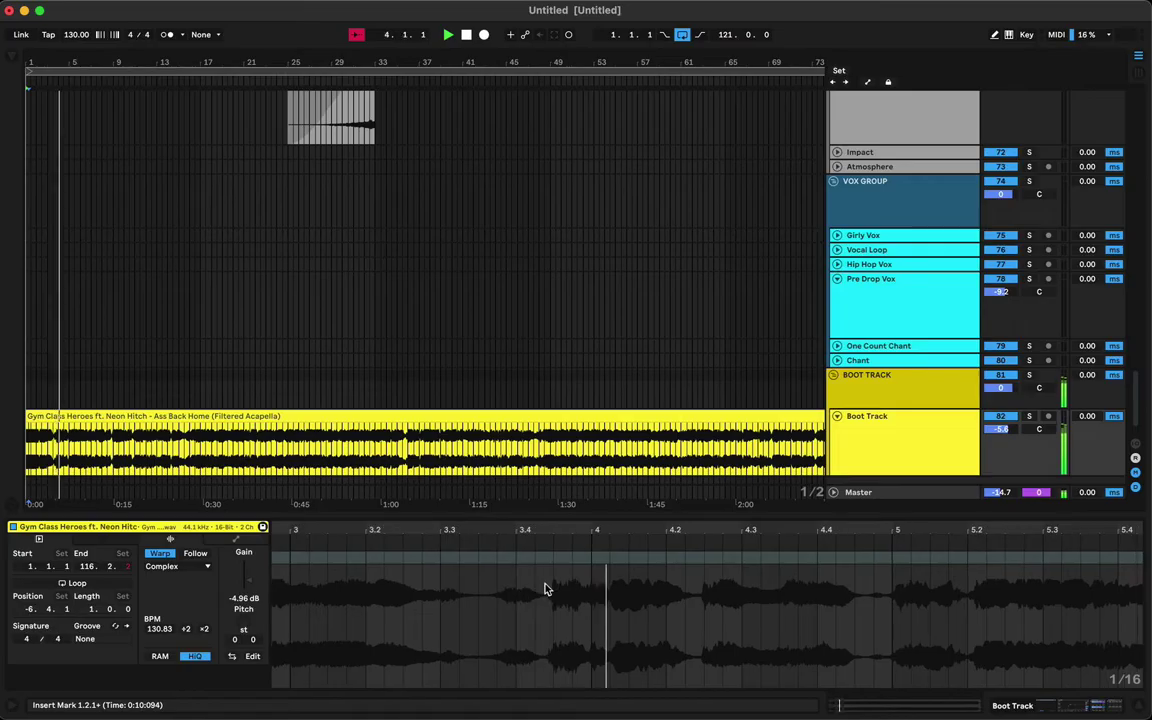
# Add warp markers on the vocal onsets just after 4.2 and at 6.4.3, then replay the section.
pyautogui.doubleClick(701, 557)
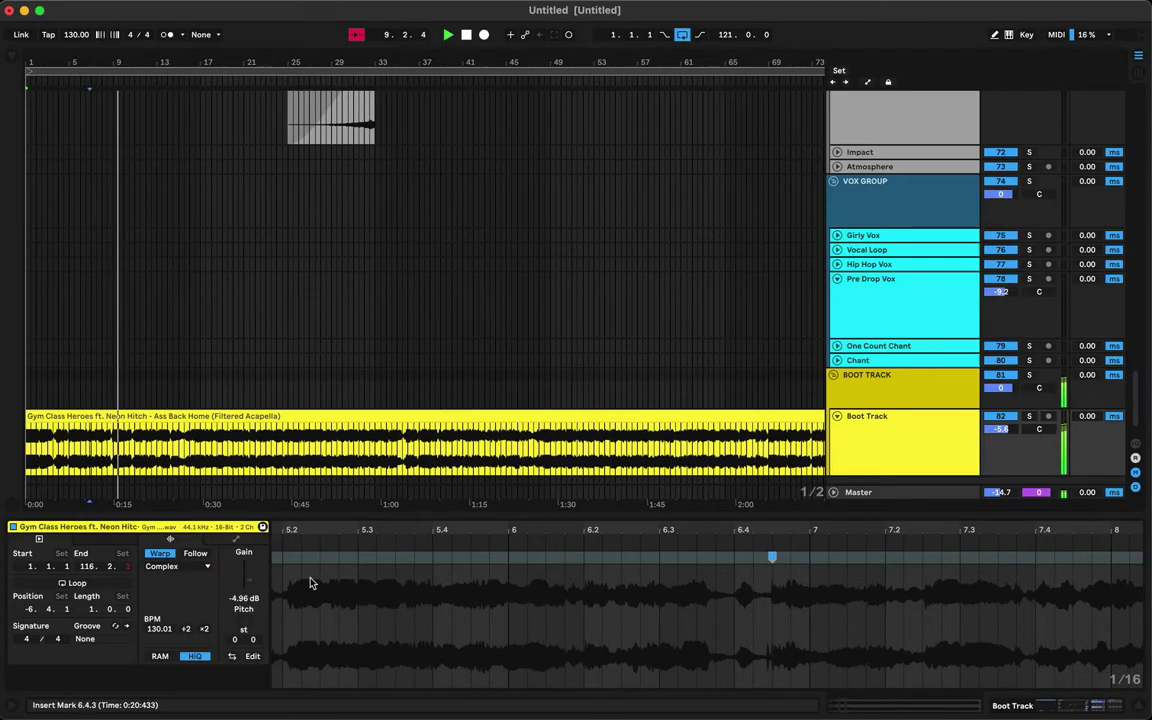
pyautogui.click(303, 547)
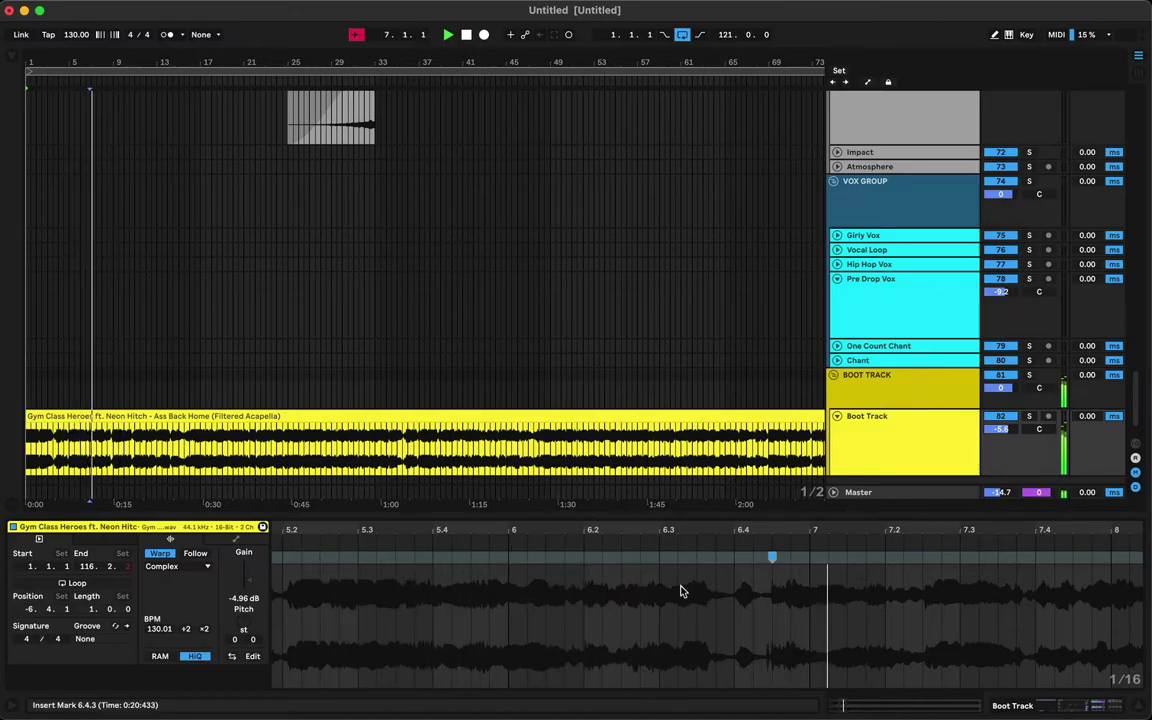
# Replay the vocal from about bar 7 and add a warp marker at 12.1.1.
pyautogui.moveTo(752, 530); pyautogui.dragTo(581, 530)
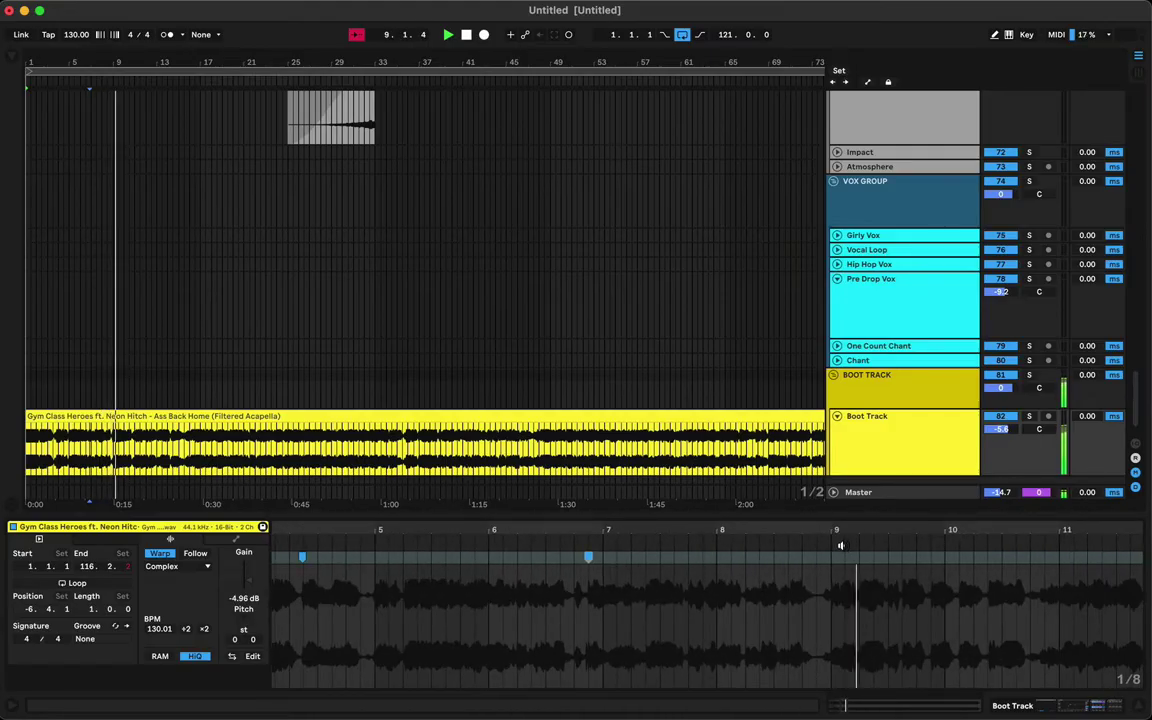
pyautogui.moveTo(1006, 529); pyautogui.dragTo(897, 532)
pyautogui.hscroll(2, 769, 618)
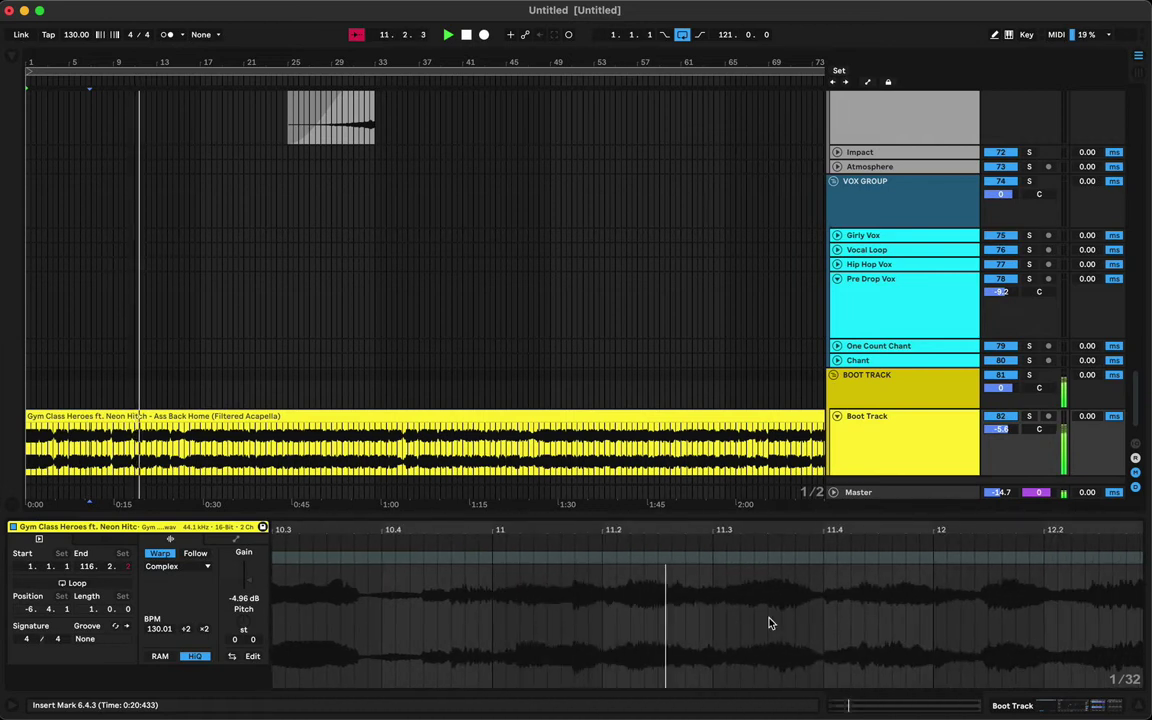
pyautogui.hscroll(5, 704, 602)
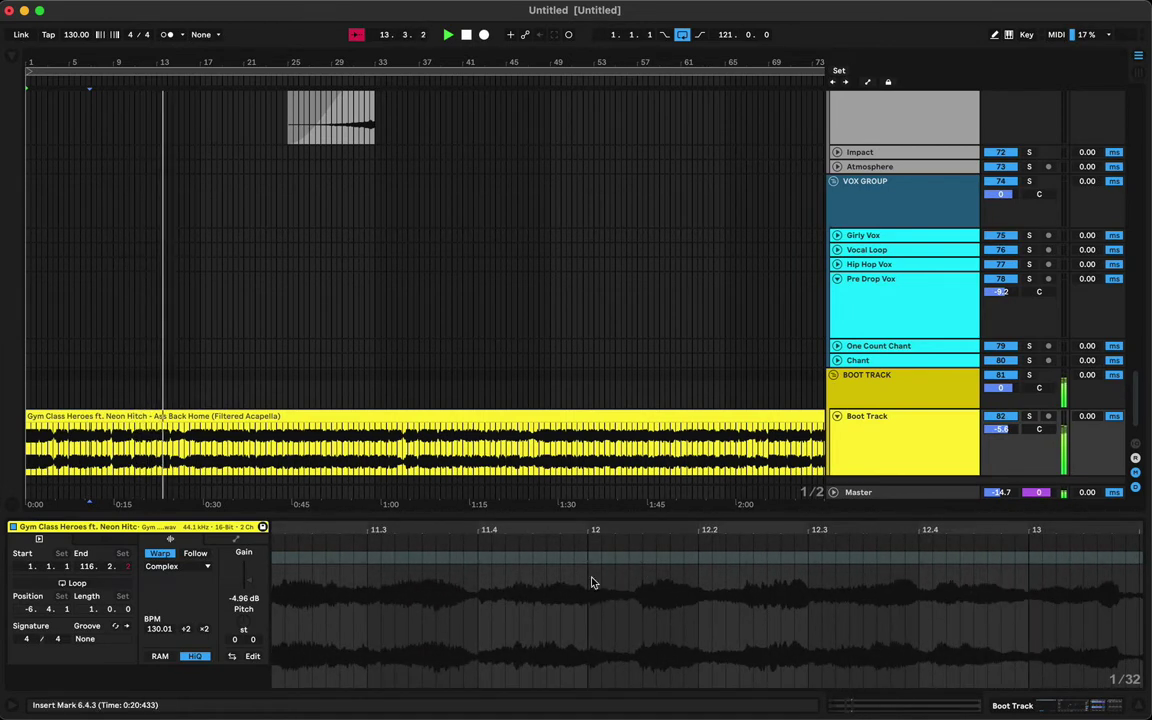
pyautogui.moveTo(590, 556); pyautogui.dragTo(587, 556)
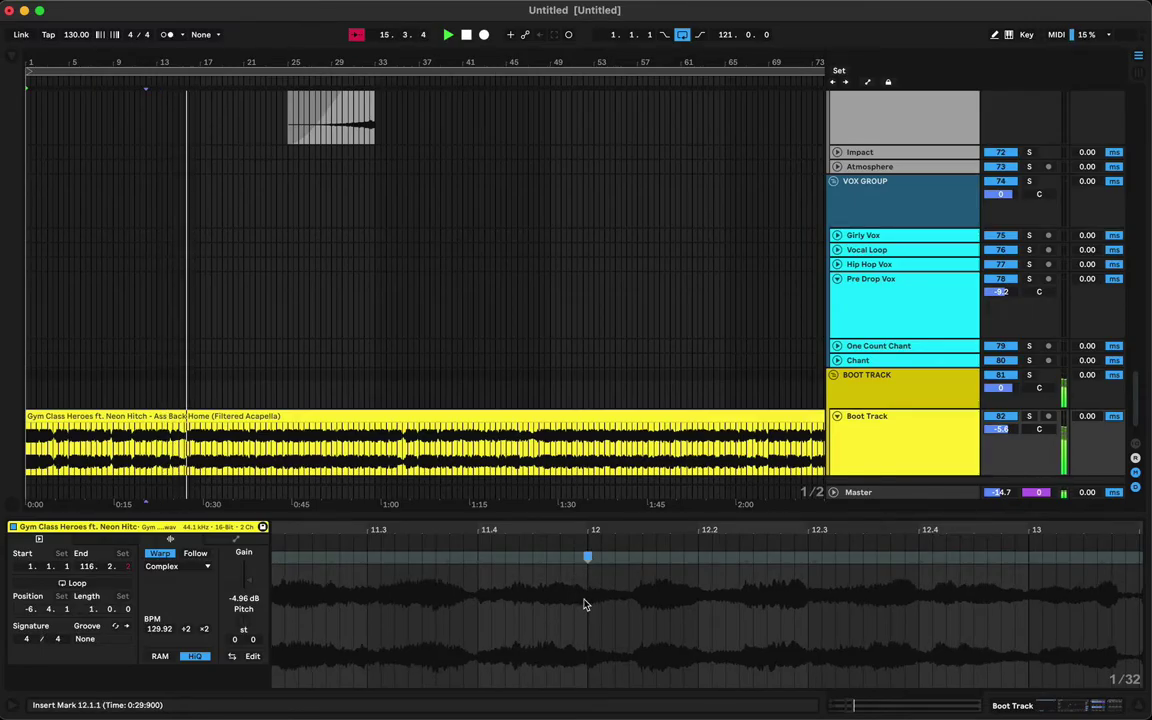
# Add a warp marker on the vocal onset at 16.4.1 and replay around it.
pyautogui.hscroll(20, 584, 606)
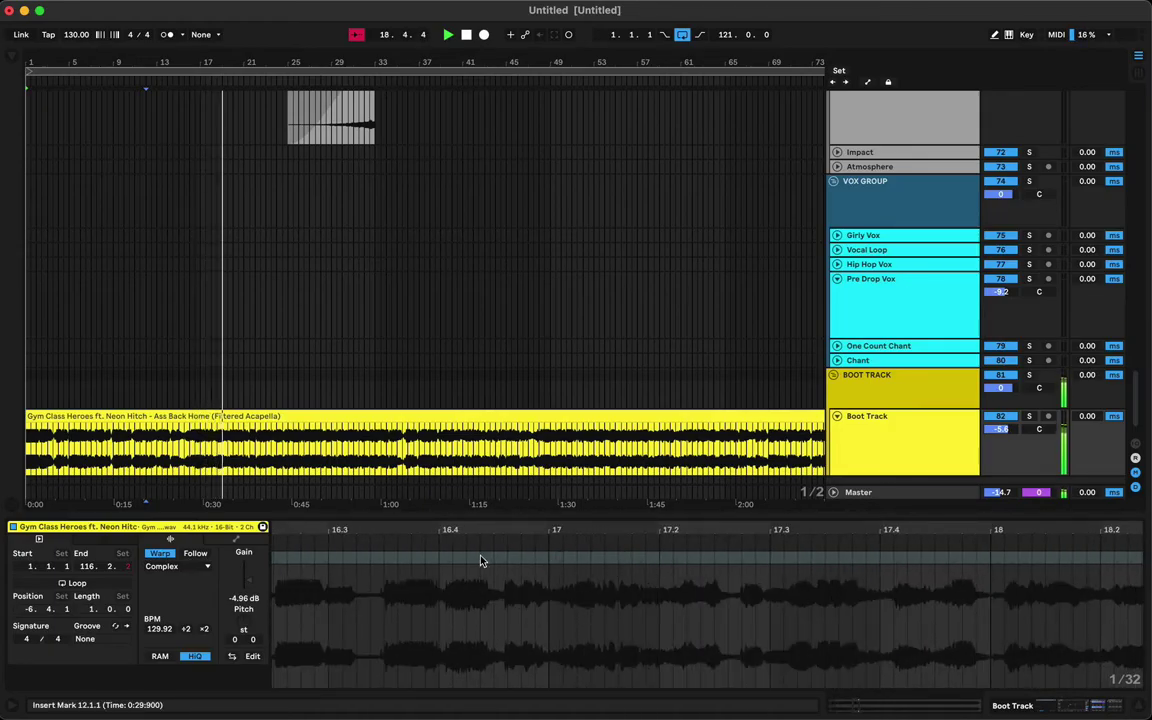
pyautogui.click(438, 556)
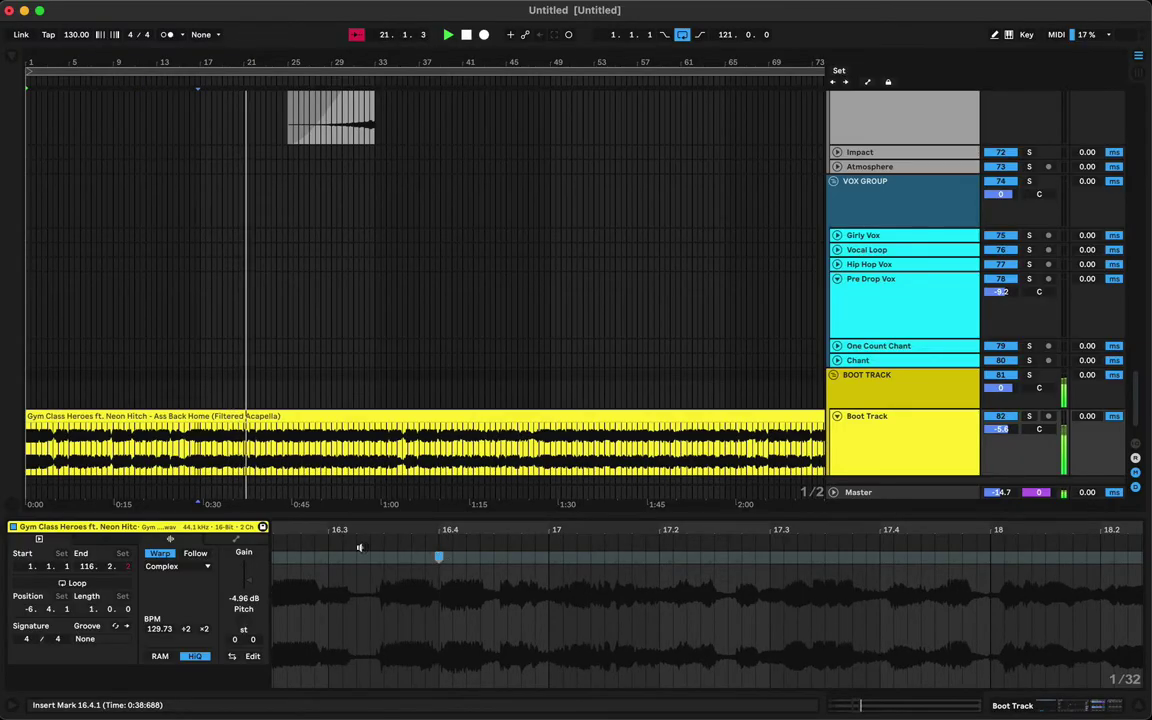
pyautogui.click(290, 539)
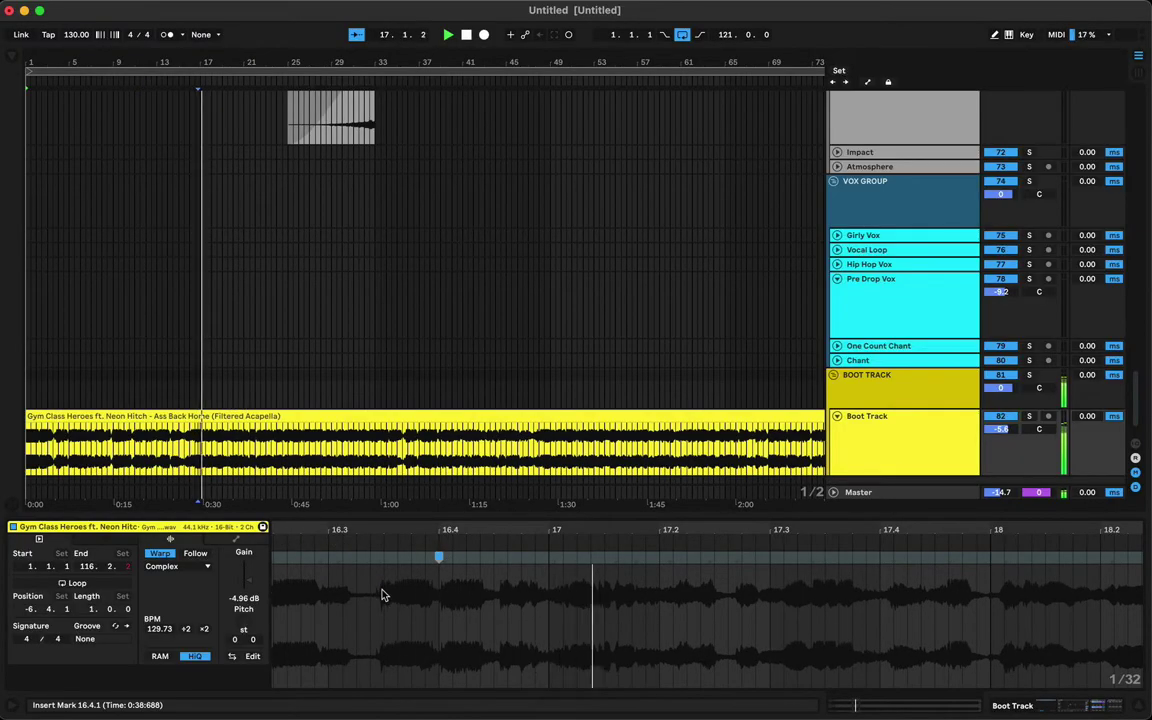
pyautogui.click(440, 556)
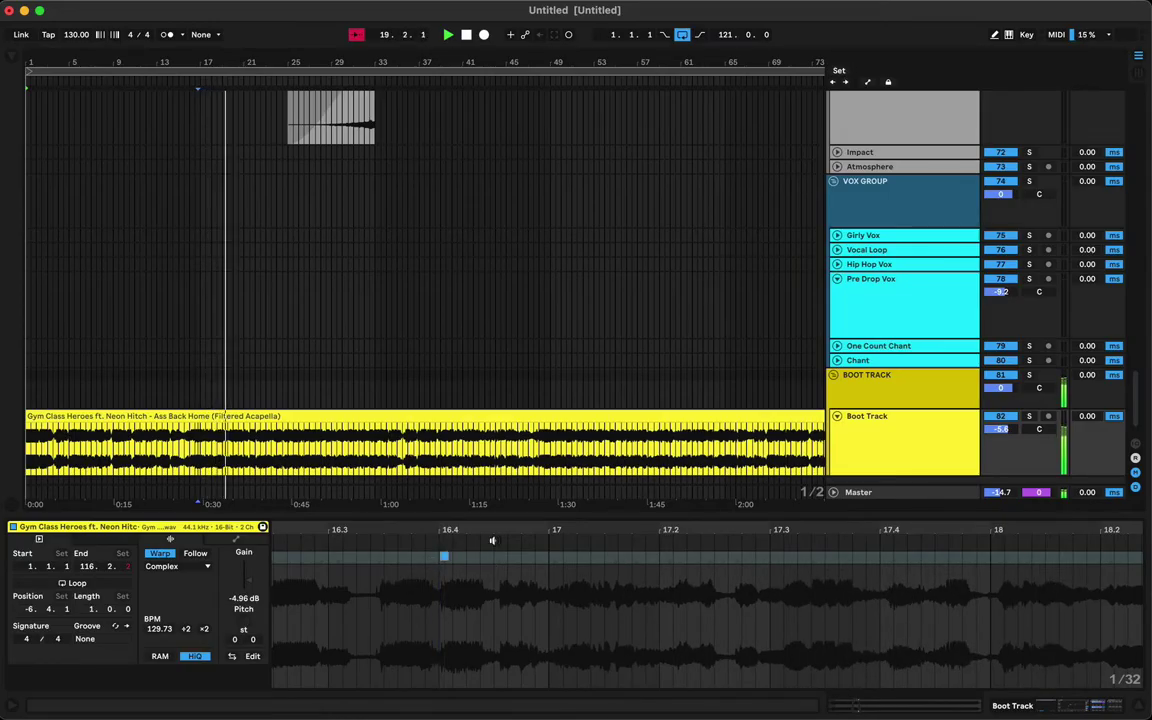
# Add a warp marker on the vocal onset at 25.3.4 and replay the vocal from there.
pyautogui.moveTo(495, 531); pyautogui.dragTo(495, 462)
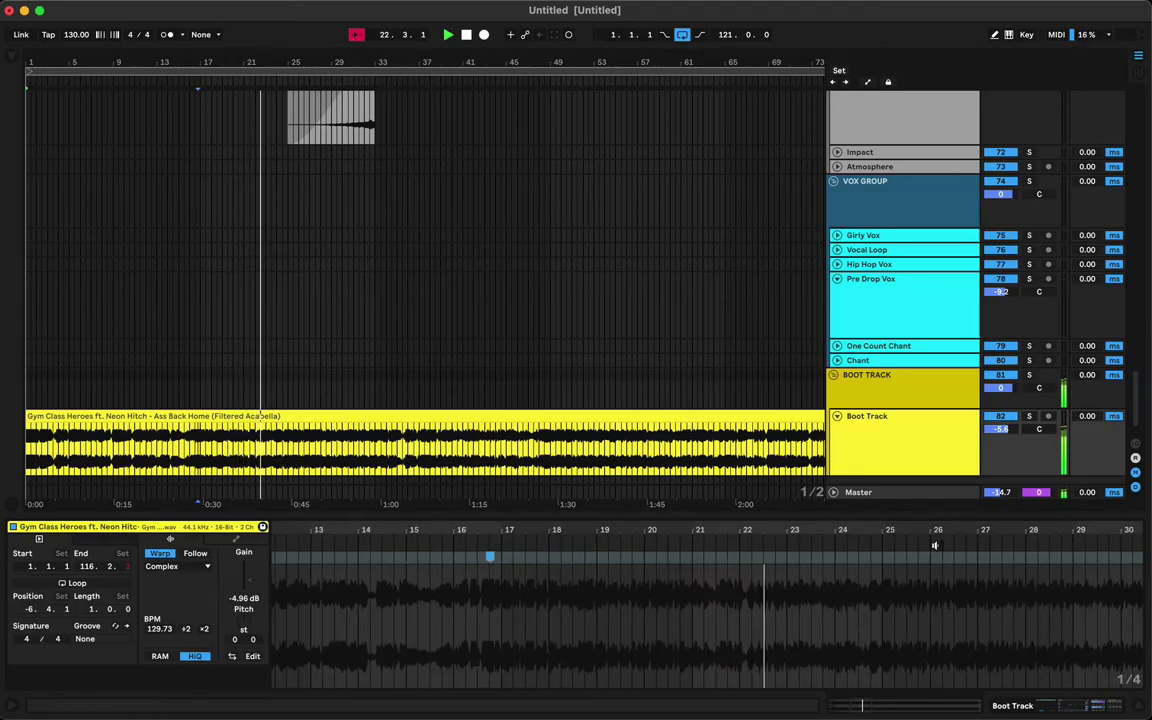
pyautogui.moveTo(846, 531); pyautogui.dragTo(748, 590)
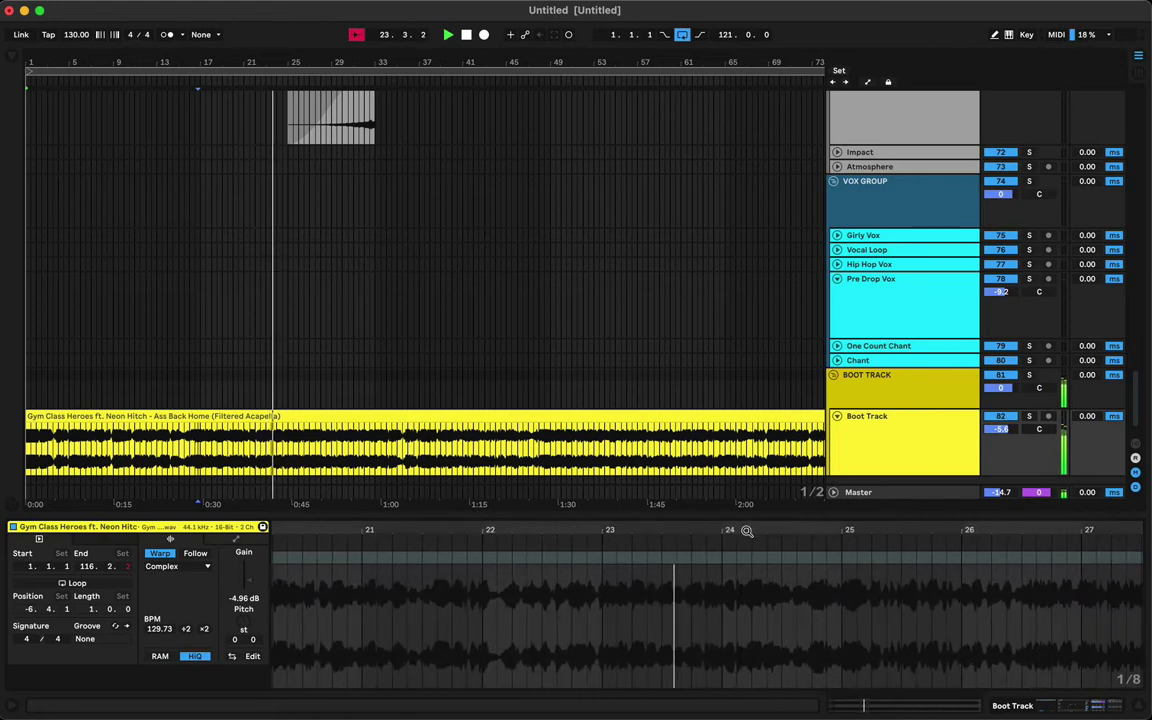
pyautogui.moveTo(818, 532); pyautogui.dragTo(790, 598)
pyautogui.moveTo(874, 534); pyautogui.dragTo(728, 534)
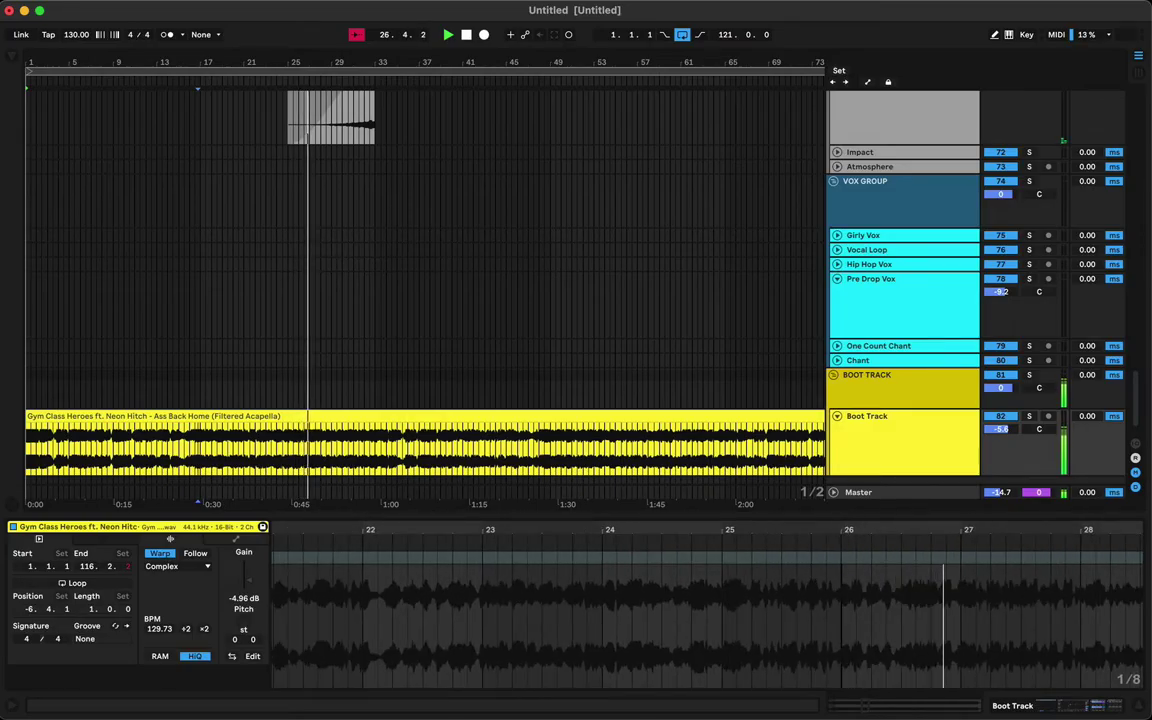
pyautogui.moveTo(841, 532); pyautogui.dragTo(840, 590)
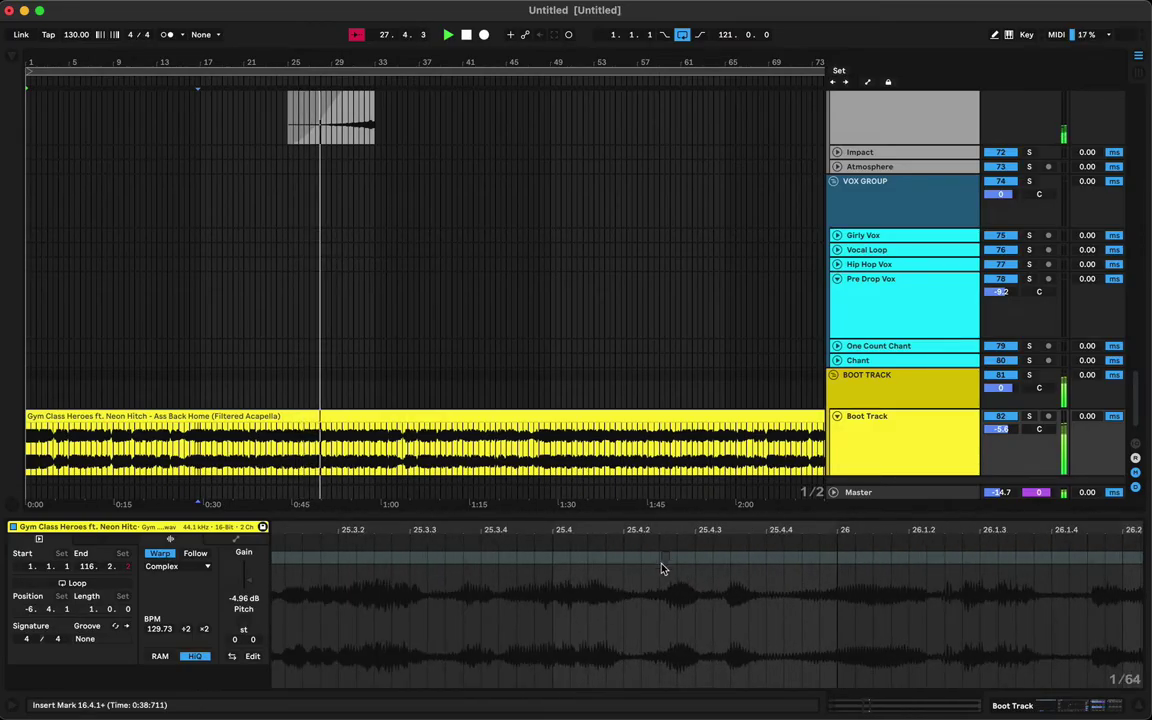
pyautogui.click(294, 542)
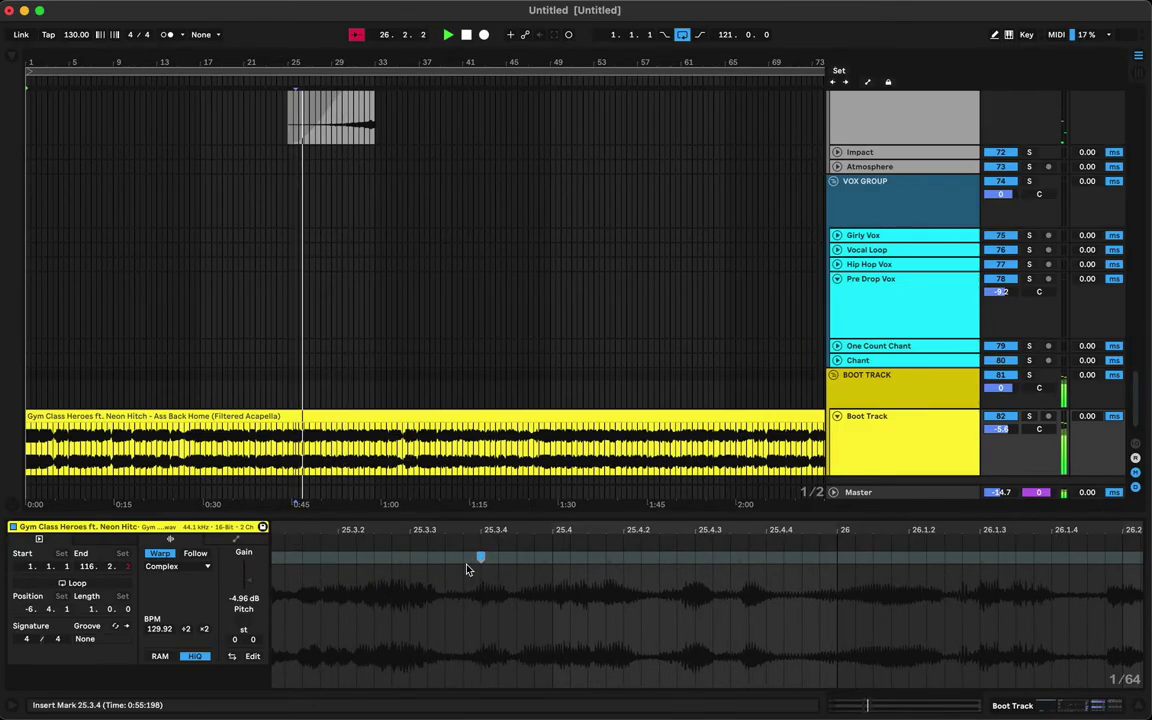
# Add warp markers on the vocal onsets just before 25.3, at 25.3.1 and at 25.4.3, then replay the section.
pyautogui.moveTo(628, 527); pyautogui.dragTo(628, 442)
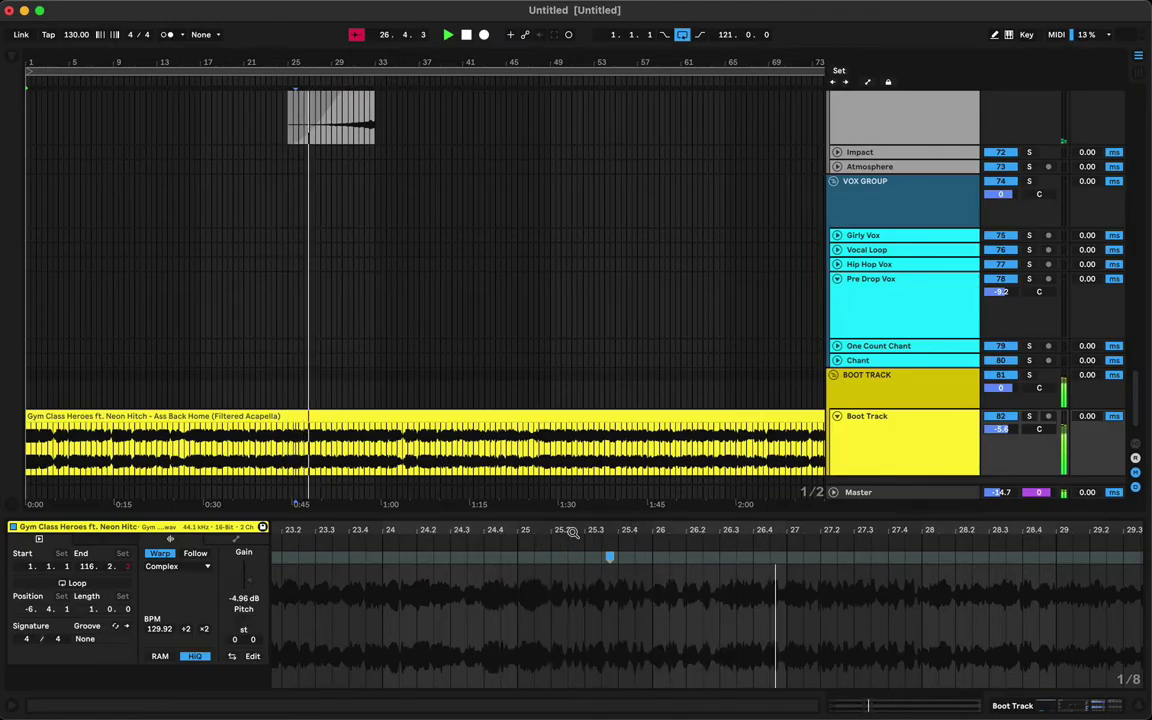
pyautogui.scroll(4, 572, 531)
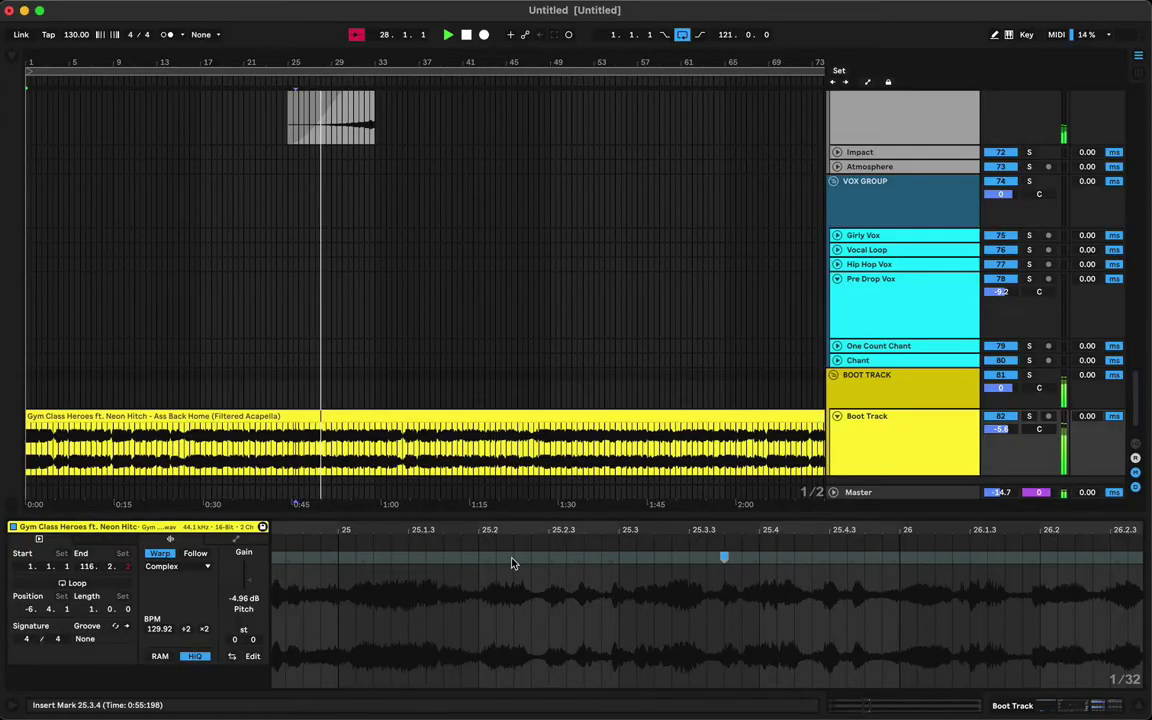
pyautogui.hscroll(-1, 393, 548)
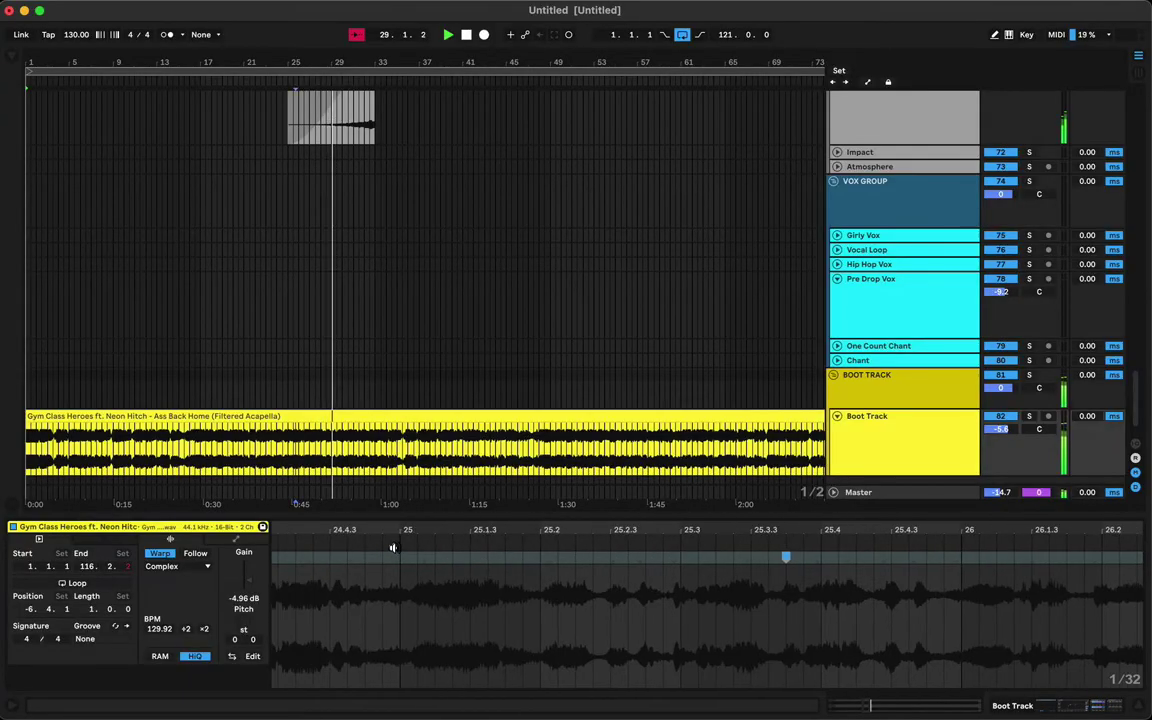
pyautogui.hscroll(3, 518, 588)
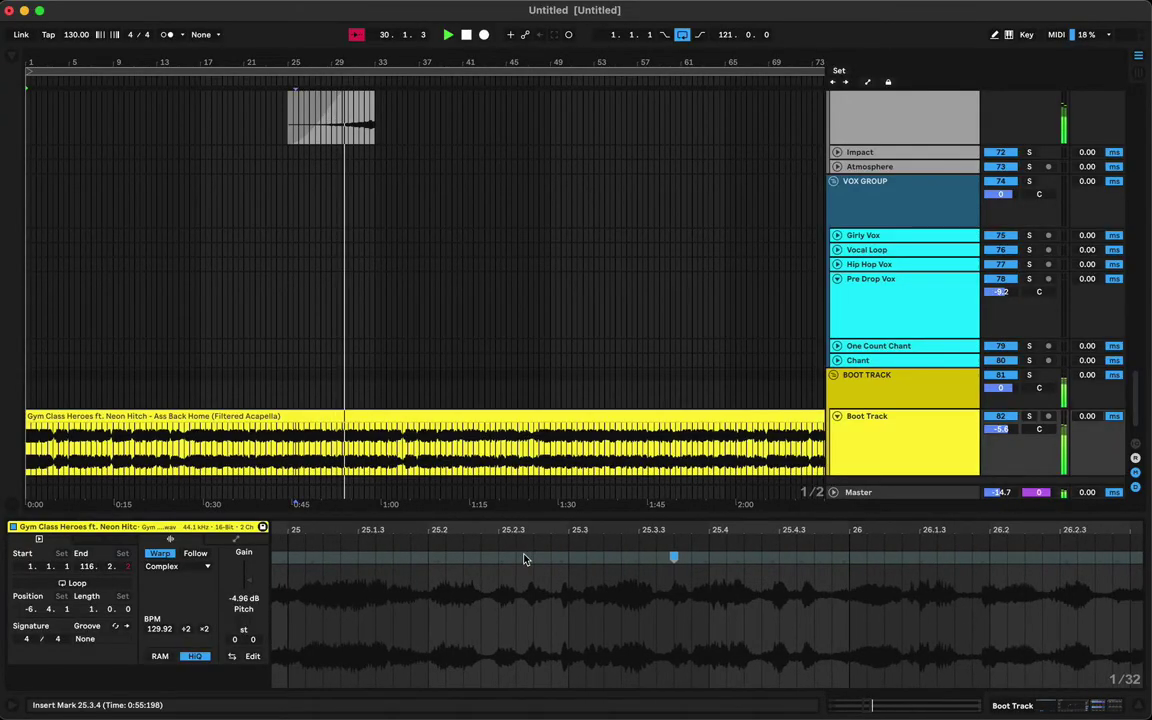
pyautogui.doubleClick(528, 554)
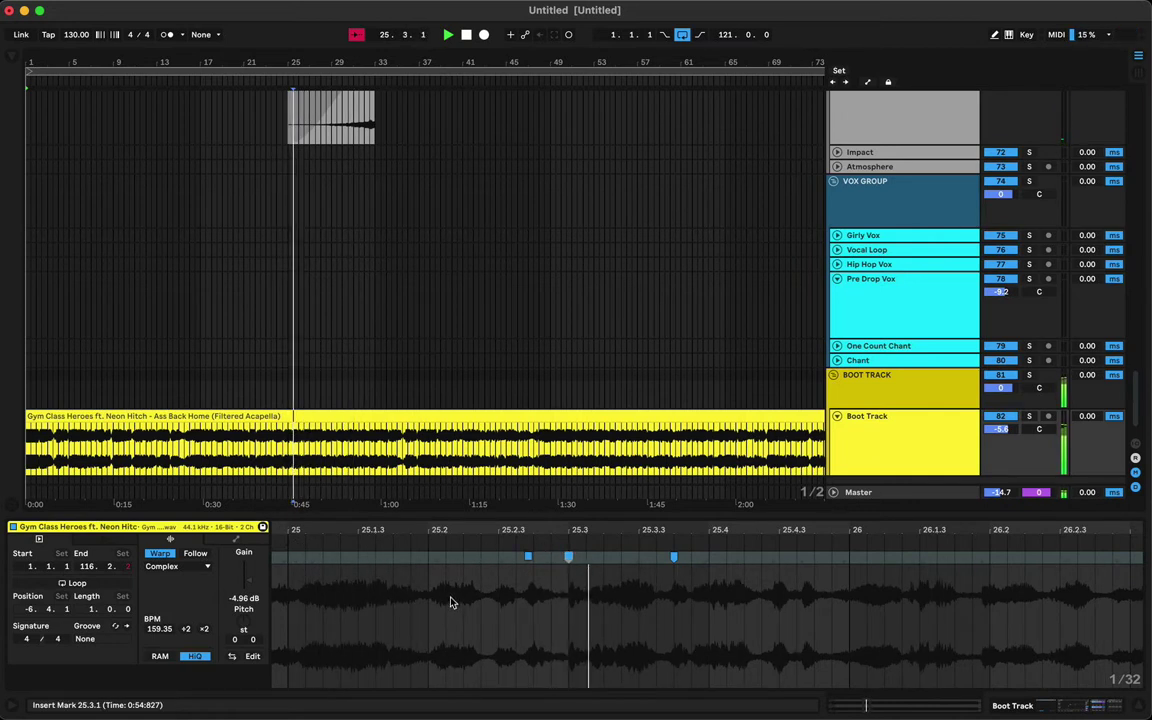
pyautogui.doubleClick(683, 557)
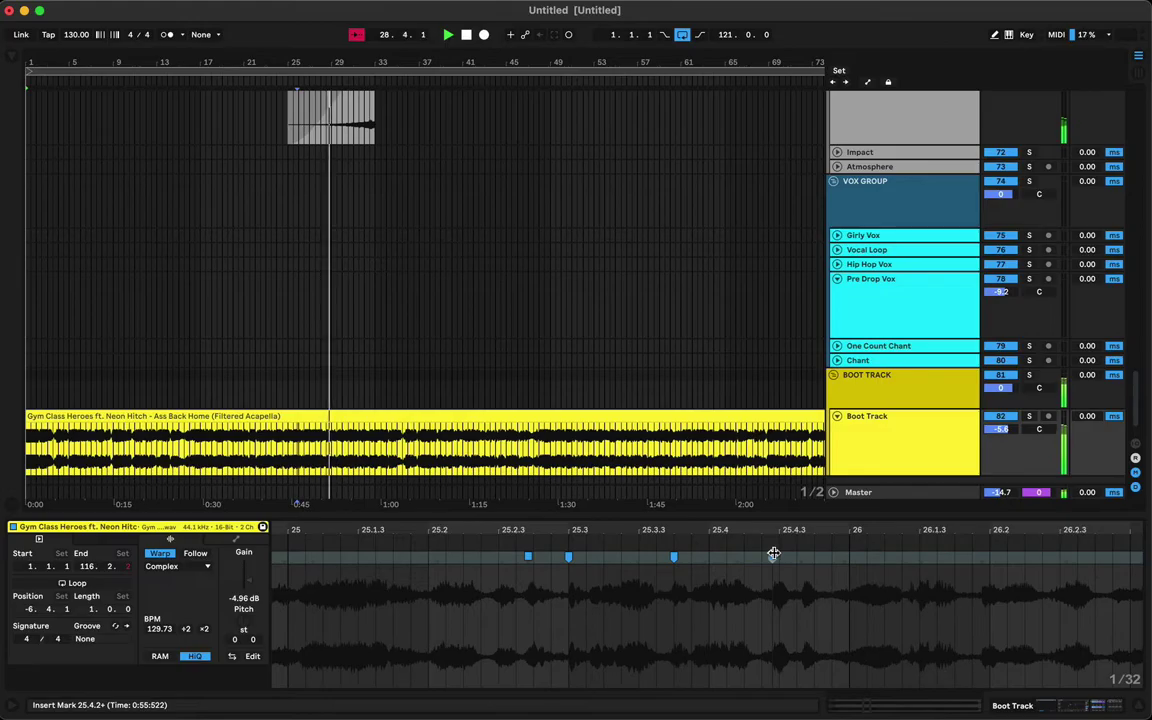
pyautogui.click(317, 536)
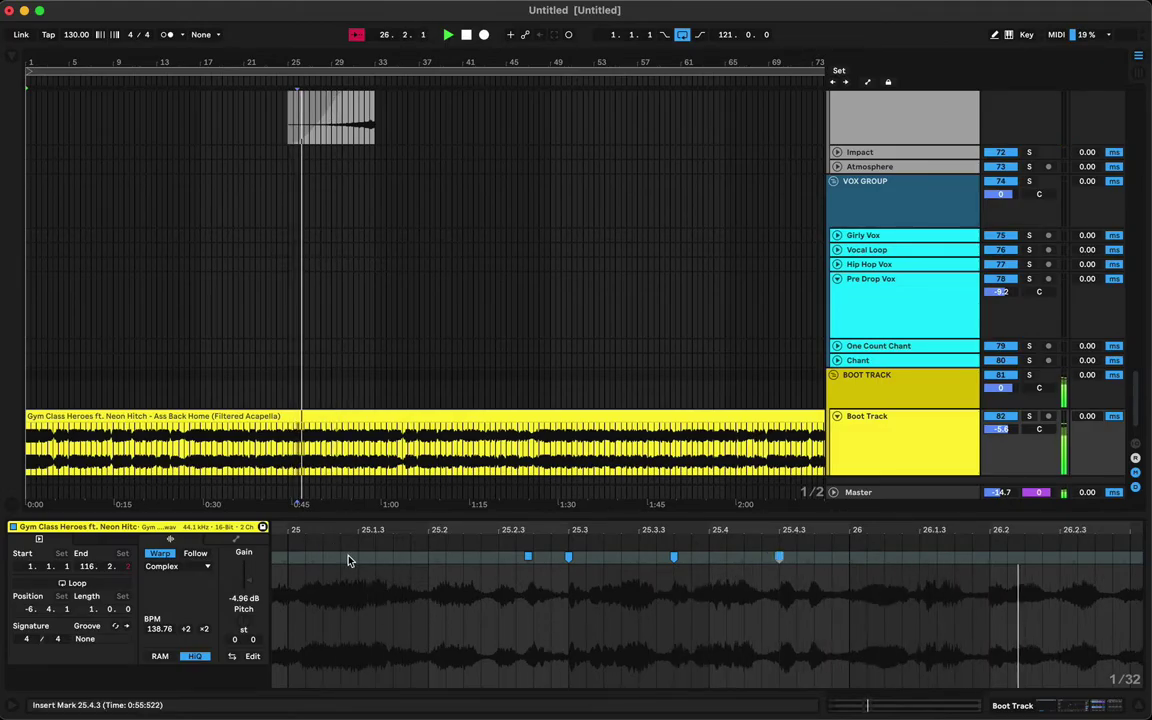
# Add warp markers on the vocal onsets around 34.2 and 41.3, and play from the second one.
pyautogui.moveTo(475, 534); pyautogui.dragTo(475, 452)
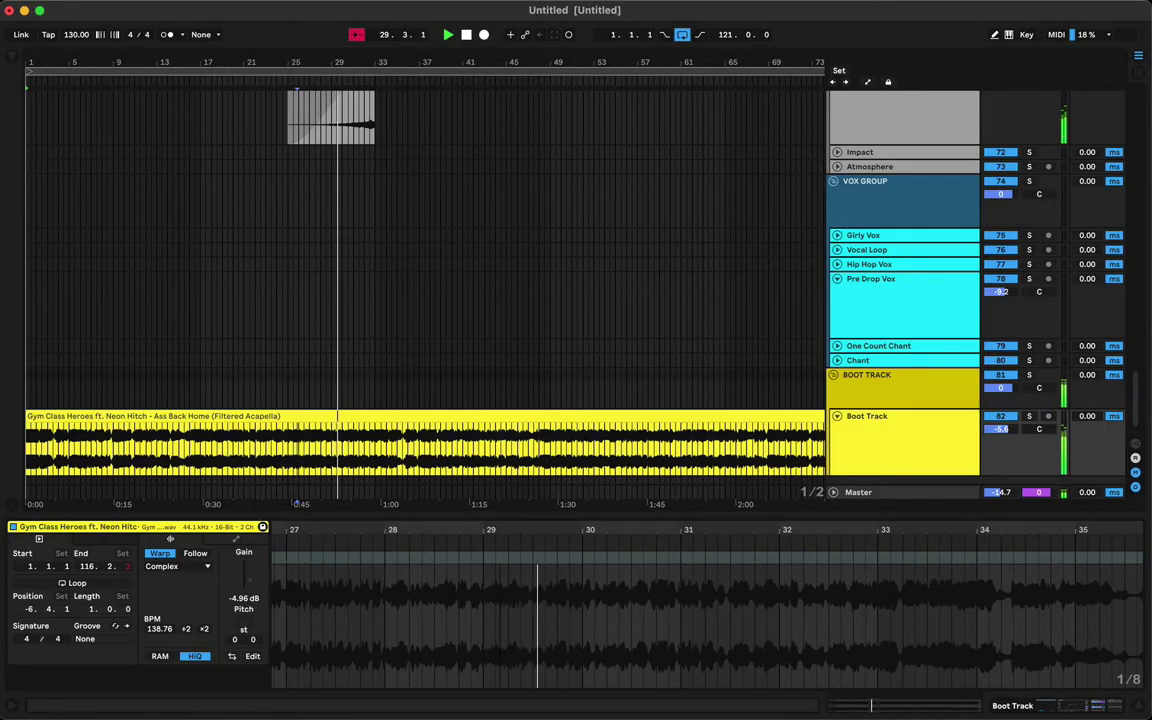
pyautogui.moveTo(494, 537); pyautogui.dragTo(510, 610)
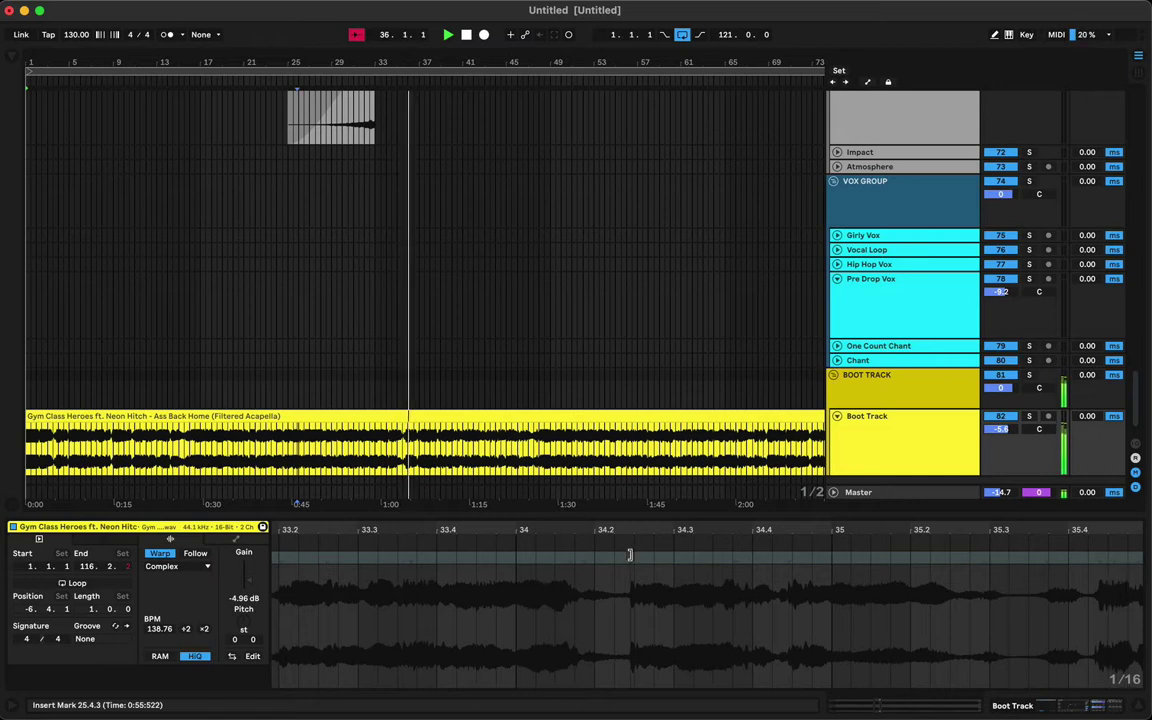
pyautogui.moveTo(625, 530); pyautogui.dragTo(475, 501)
pyautogui.moveTo(654, 533); pyautogui.dragTo(580, 568)
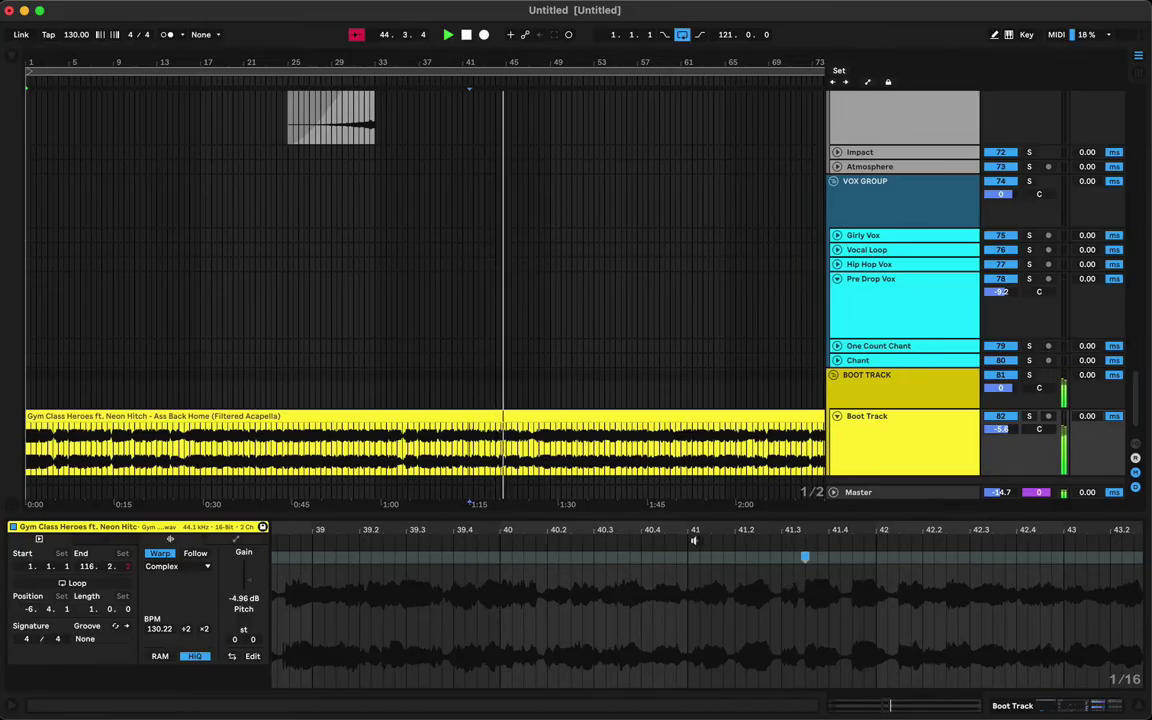
# Add warp markers on the vocal onsets around bar 69 and at 77.2.1.
pyautogui.moveTo(687, 530); pyautogui.dragTo(687, 524)
pyautogui.moveTo(686, 530); pyautogui.dragTo(686, 402)
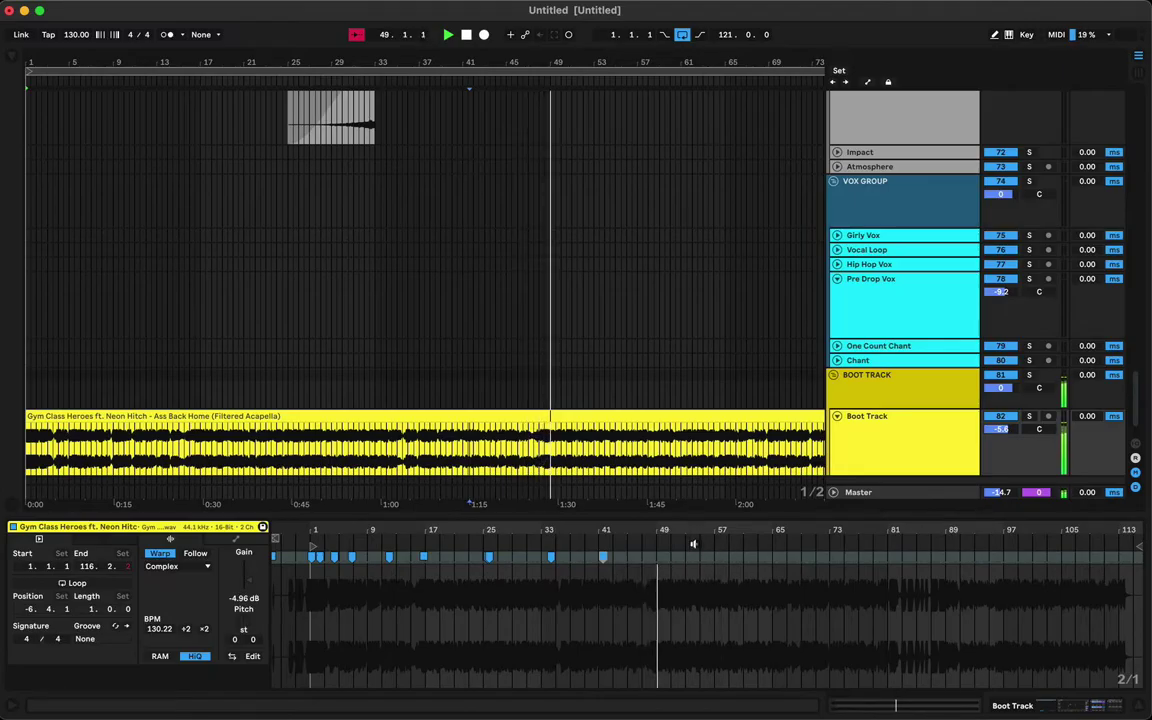
pyautogui.moveTo(696, 531); pyautogui.dragTo(503, 527)
pyautogui.click(610, 533)
pyautogui.click(595, 534)
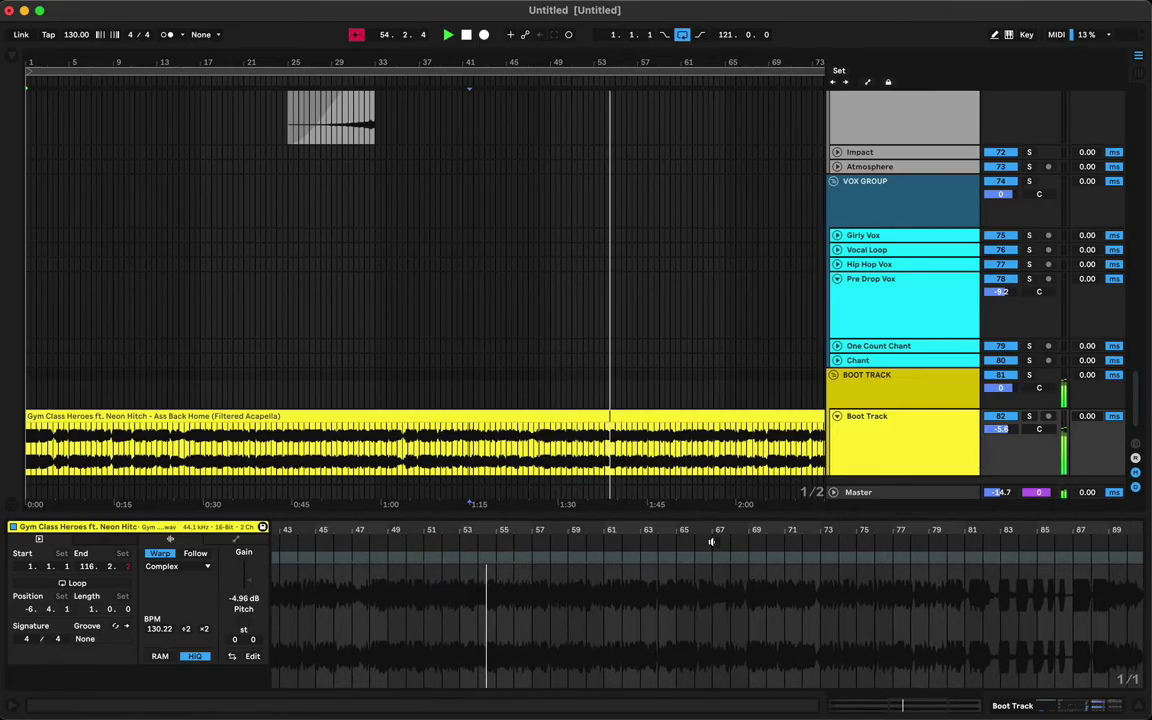
pyautogui.click(714, 557)
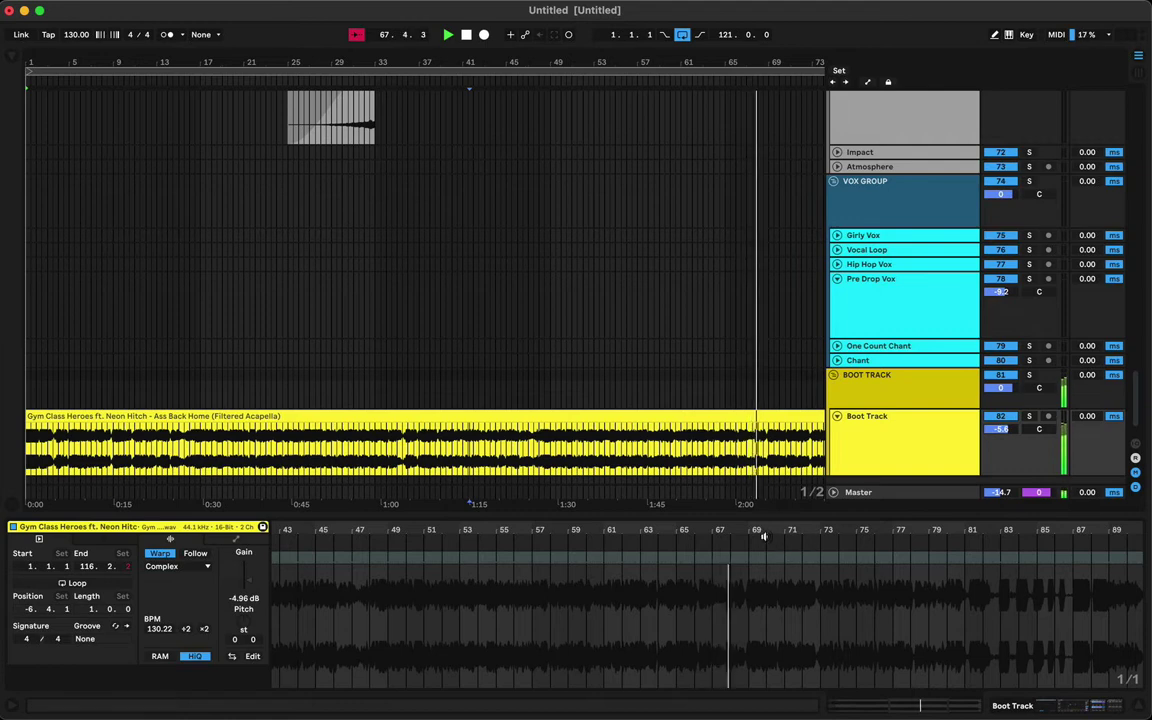
pyautogui.moveTo(763, 537)
pyautogui.mouseDown()
pyautogui.moveTo(660, 555)
pyautogui.moveTo(674, 558)
pyautogui.mouseUp()
pyautogui.doubleClick(667, 558)
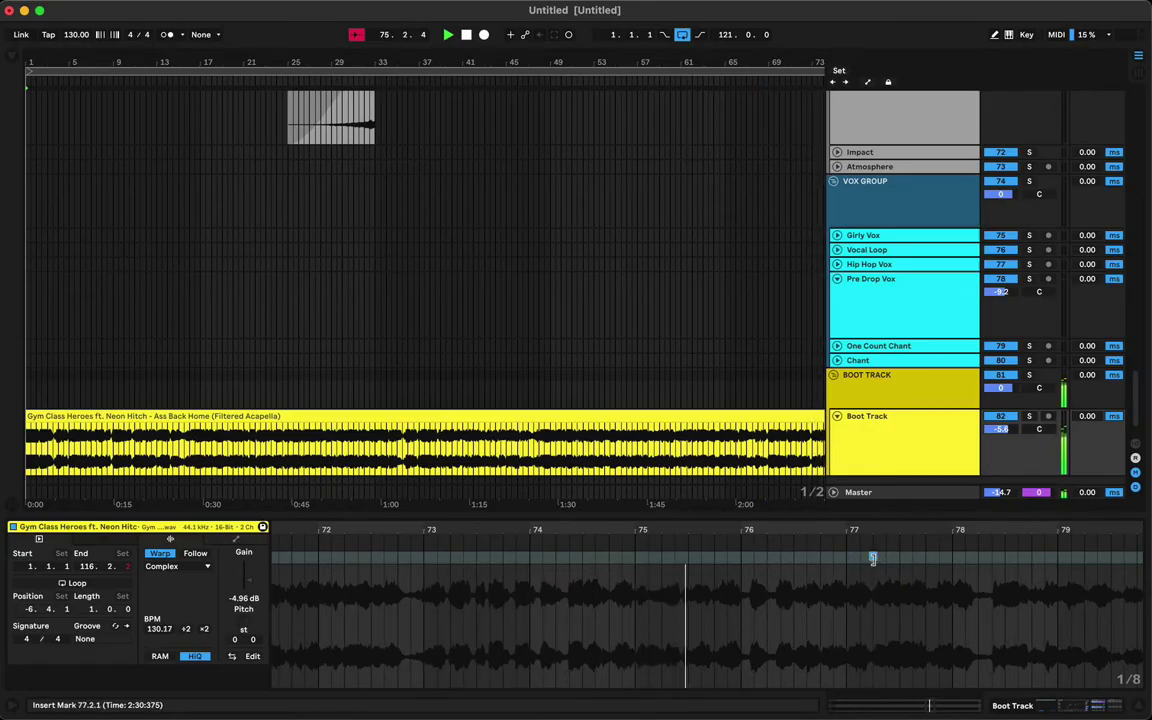
# Check the vocal through the chopped section after bar 80 and add a warp marker at 91.2.1.
pyautogui.hscroll(10, 756, 619)
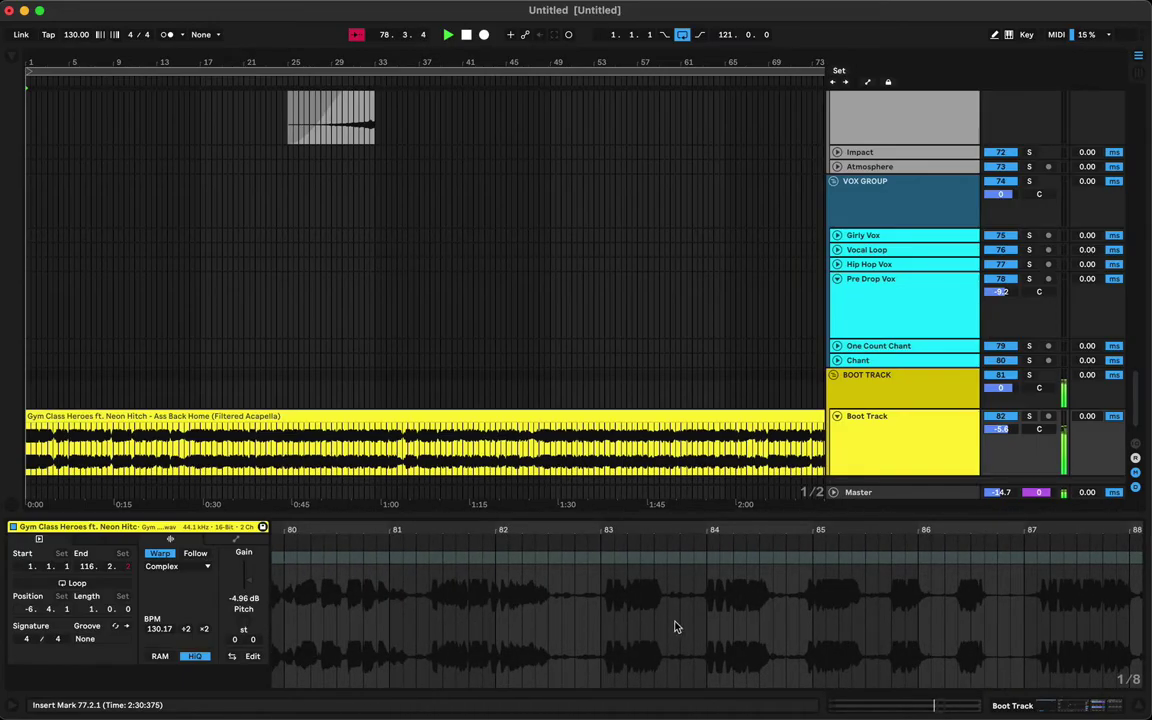
pyautogui.hscroll(-3, 675, 627)
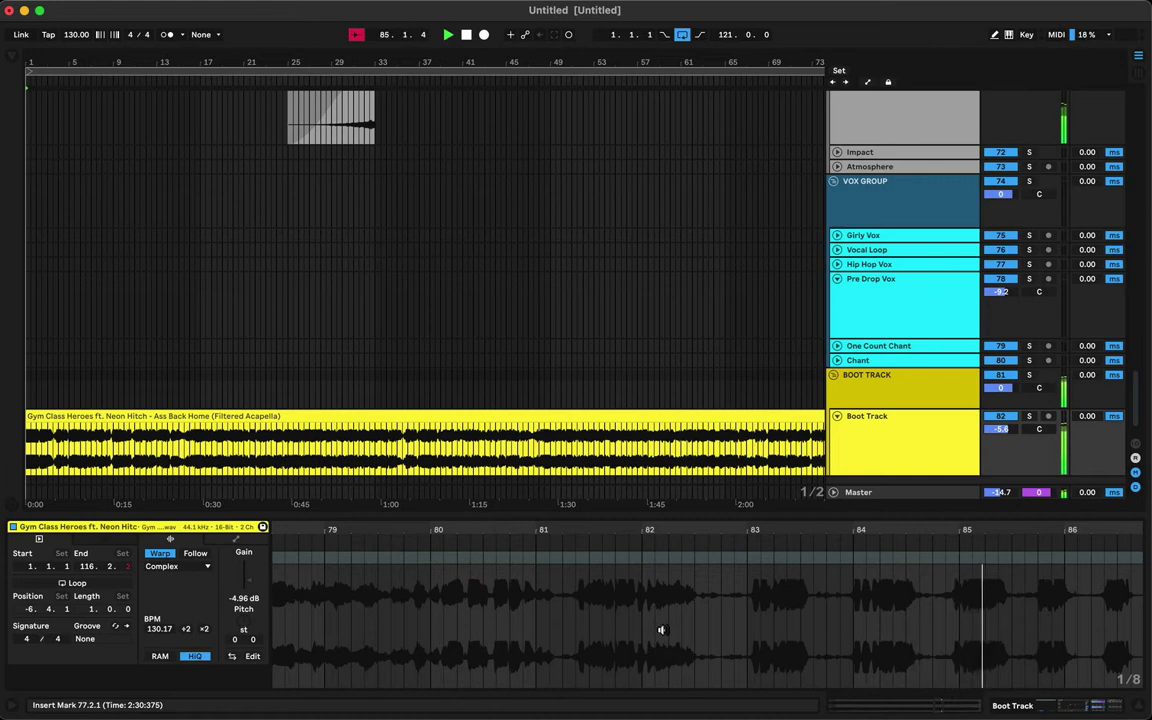
pyautogui.moveTo(718, 530)
pyautogui.mouseDown()
pyautogui.moveTo(718, 440)
pyautogui.moveTo(650, 422)
pyautogui.moveTo(636, 404)
pyautogui.moveTo(714, 390)
pyautogui.moveTo(722, 532)
pyautogui.mouseUp()
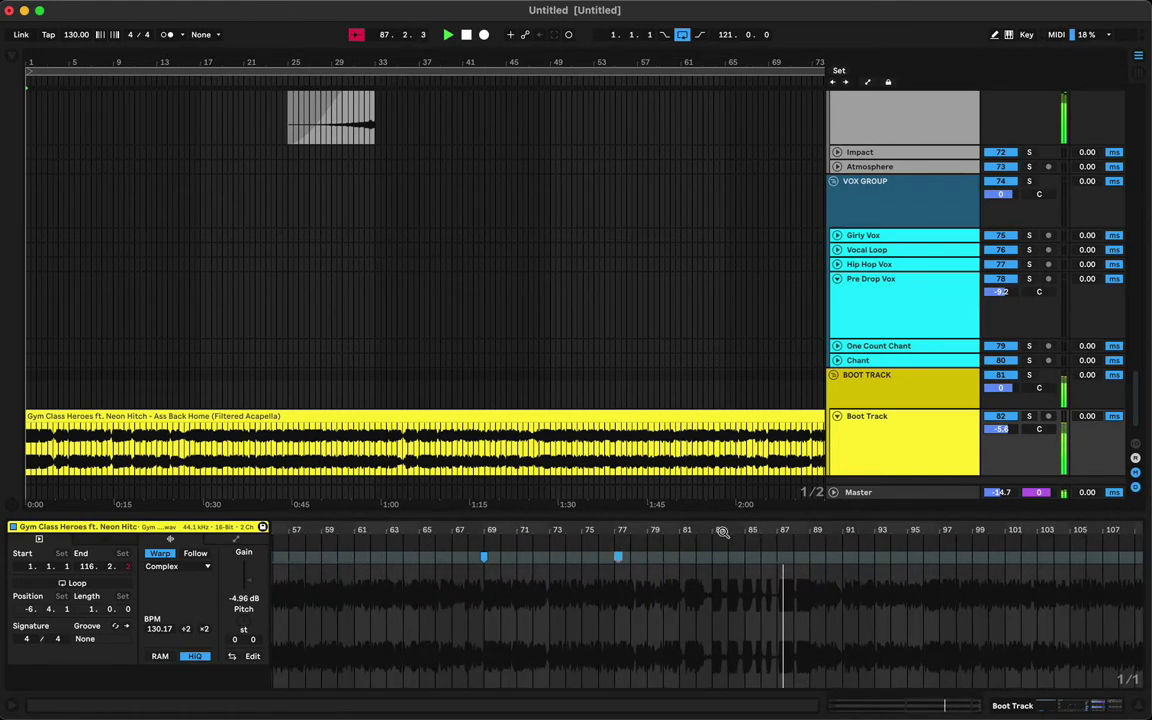
pyautogui.moveTo(819, 530); pyautogui.dragTo(786, 652)
pyautogui.moveTo(819, 575); pyautogui.dragTo(697, 576)
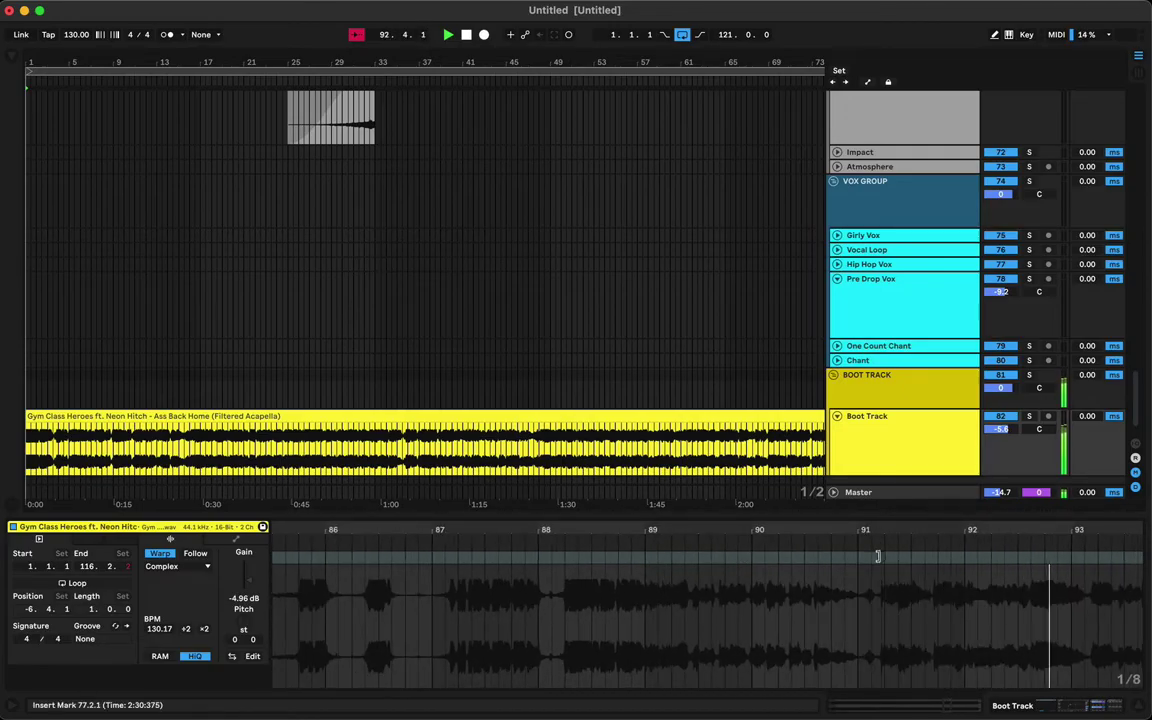
pyautogui.moveTo(879, 556); pyautogui.dragTo(883, 557)
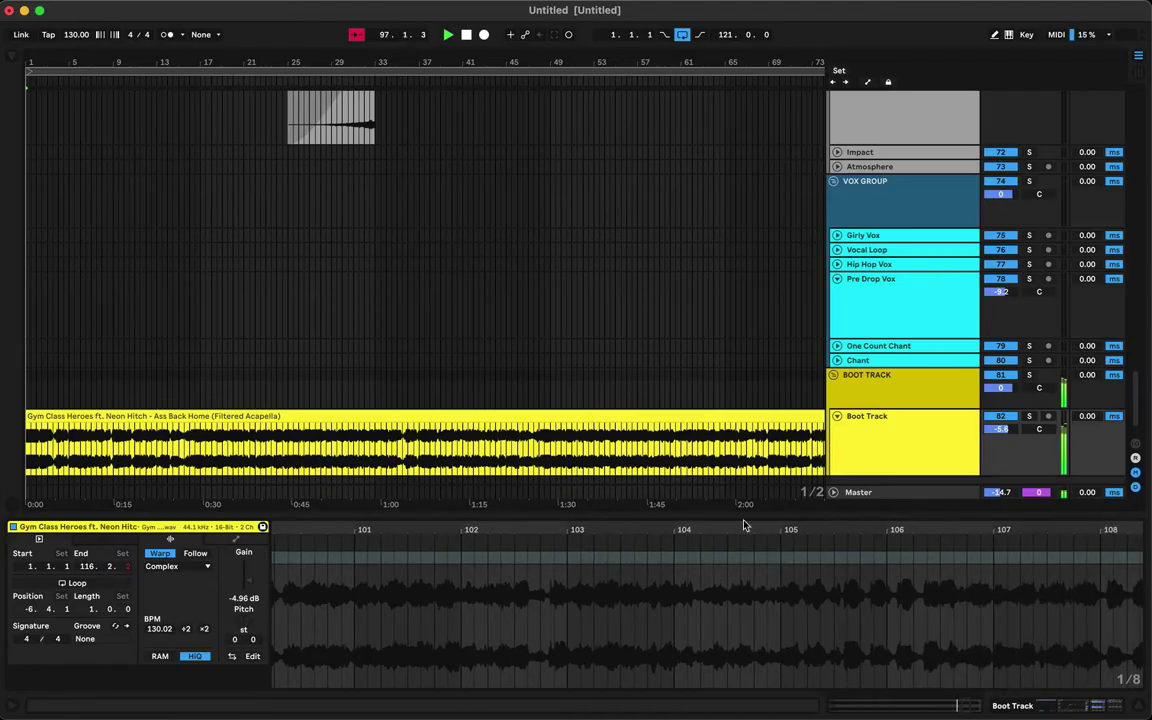
pyautogui.moveTo(646, 534); pyautogui.dragTo(957, 534)
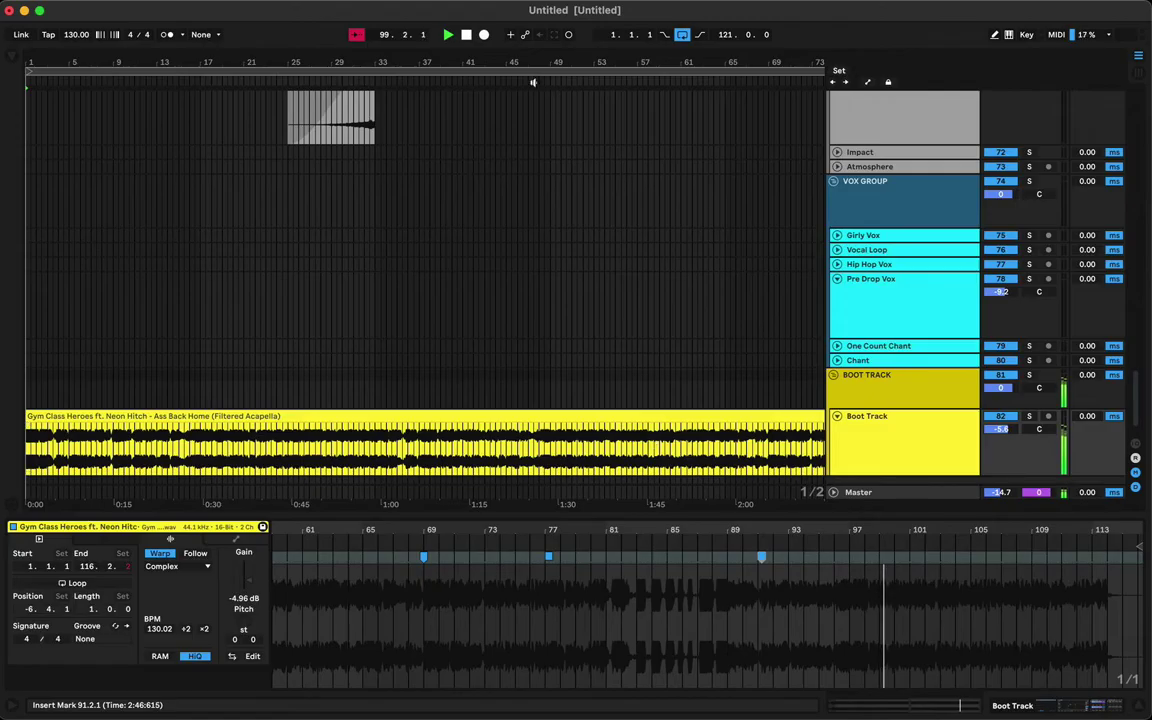
# Hide the clip details and split the Boot Track acapella clip at 81.1.1, where the chopped vocals begin.
pyautogui.moveTo(381, 62); pyautogui.dragTo(381, 22)
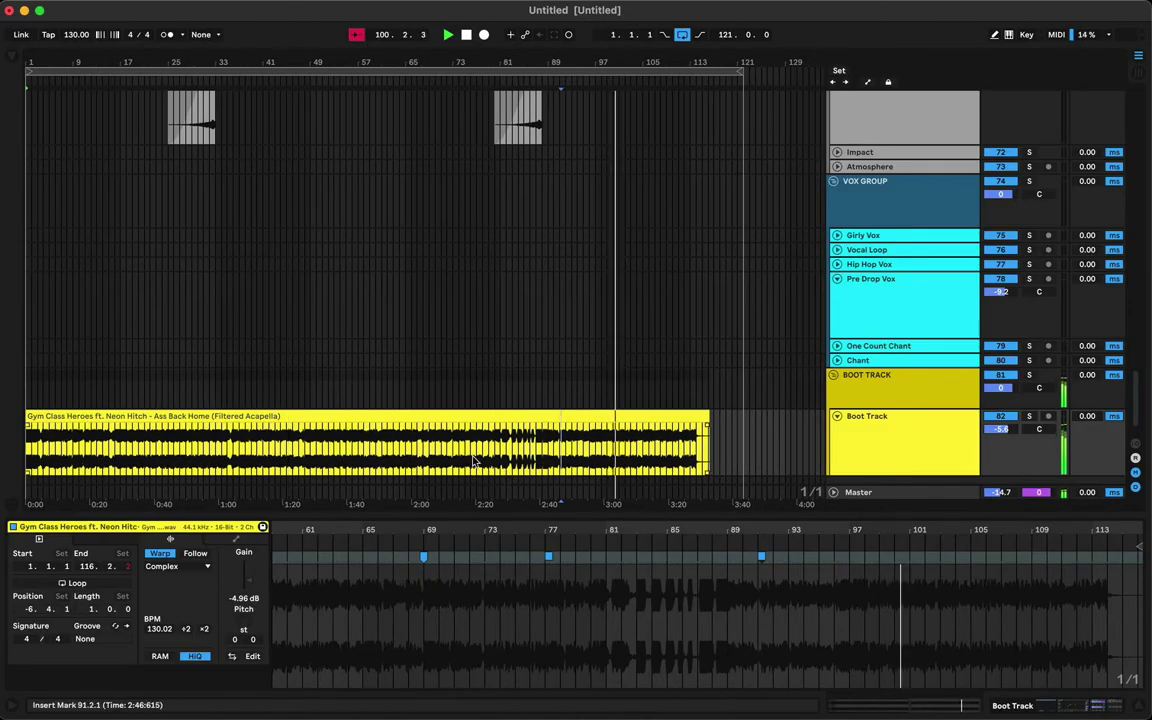
pyautogui.moveTo(511, 513); pyautogui.dragTo(657, 620)
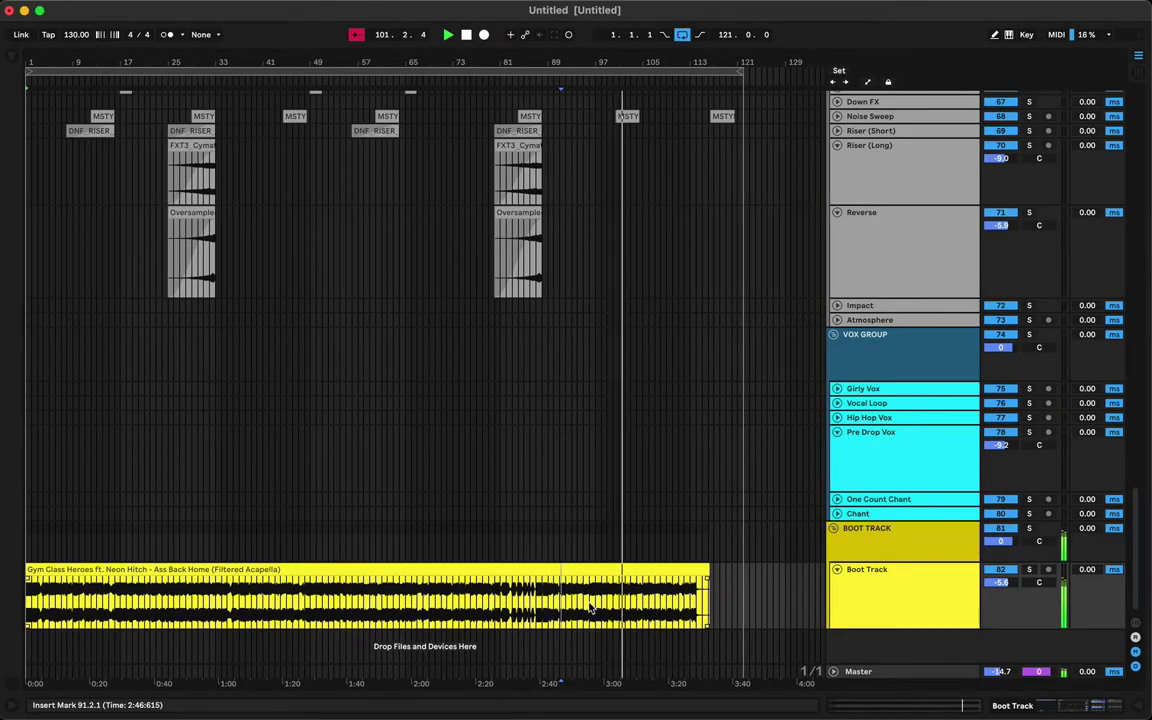
pyautogui.click(501, 607)
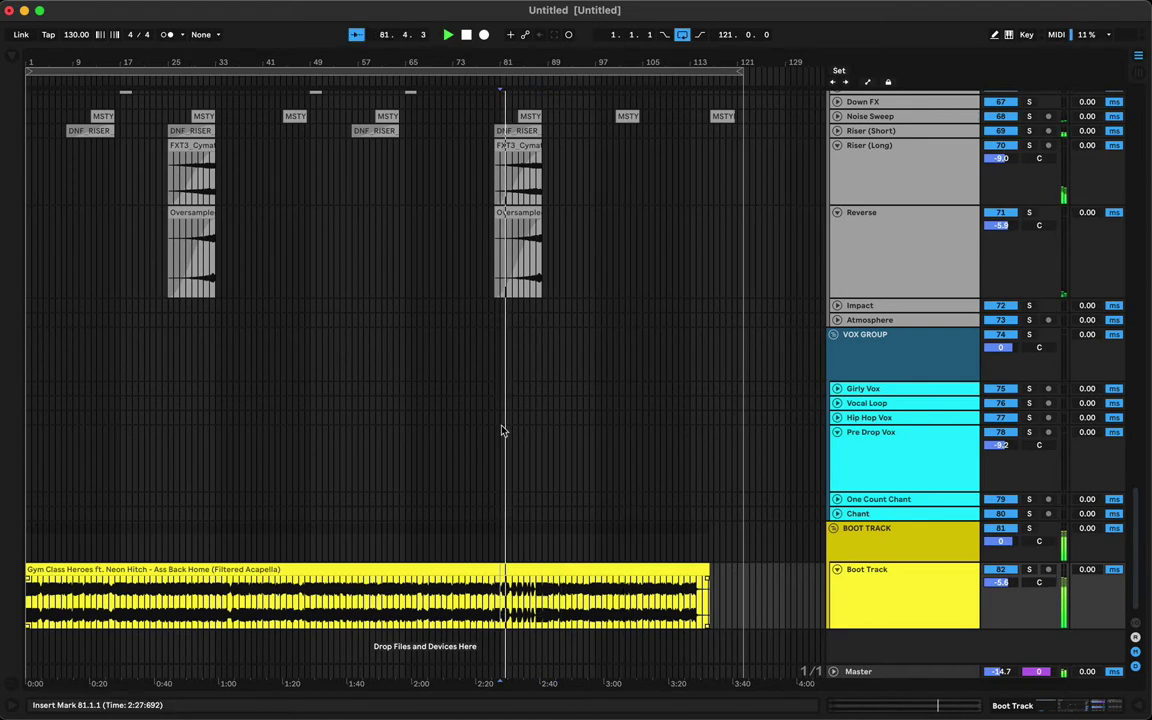
pyautogui.moveTo(512, 61); pyautogui.dragTo(498, 160)
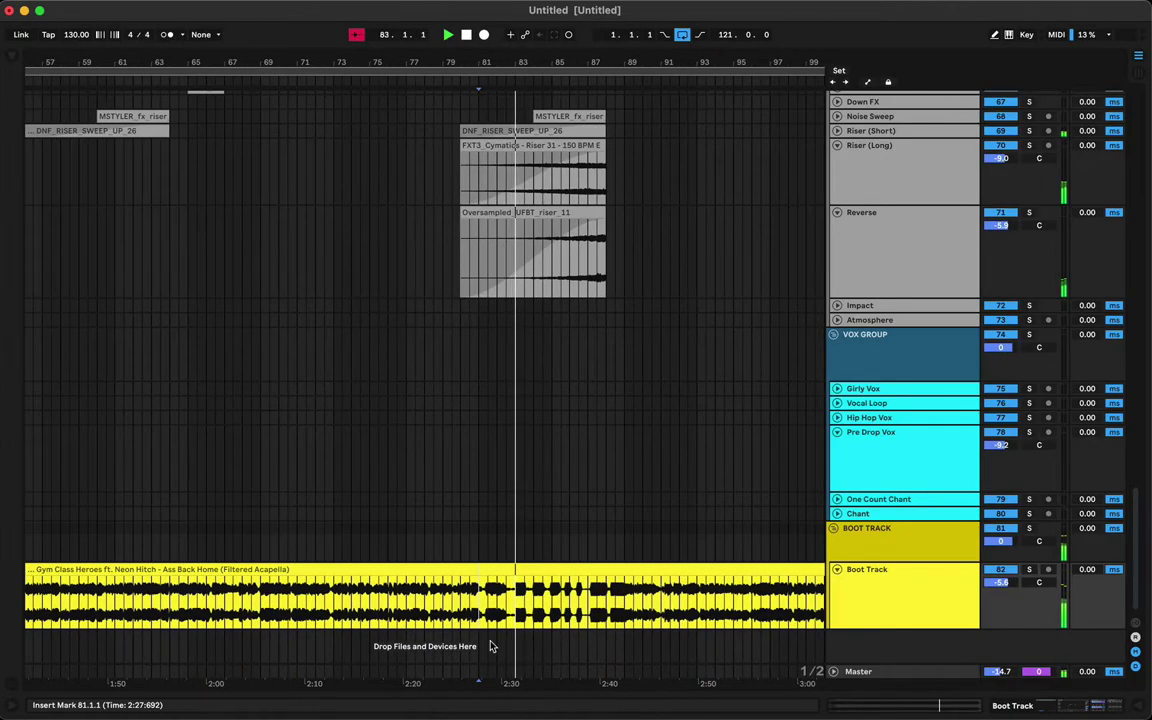
pyautogui.press('super+e')
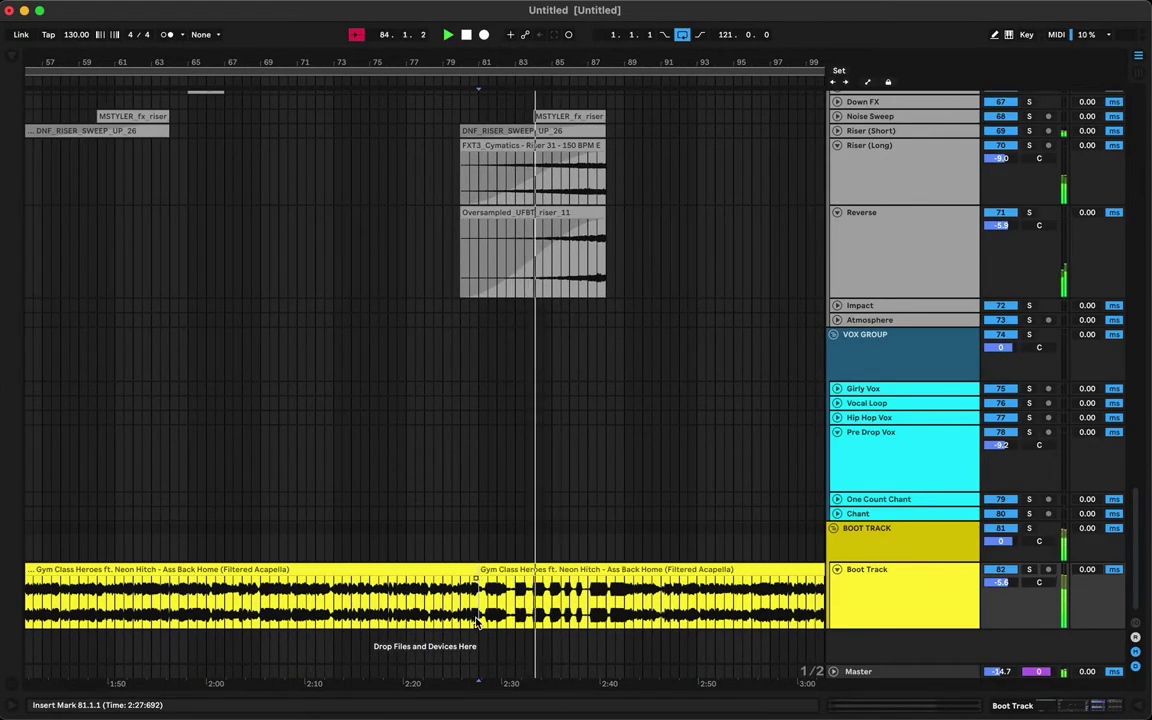
# Split the second part of the acapella clip again at 89.1.1, after the chopped vocals.
pyautogui.click(560, 607)
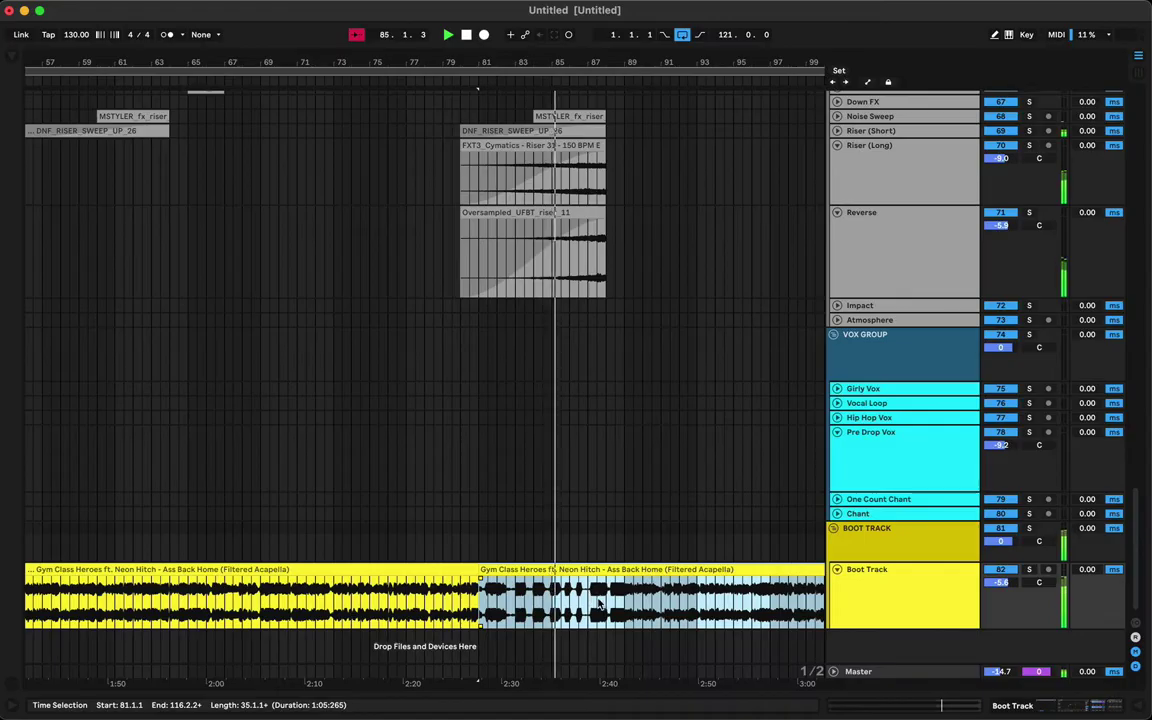
pyautogui.click(605, 542)
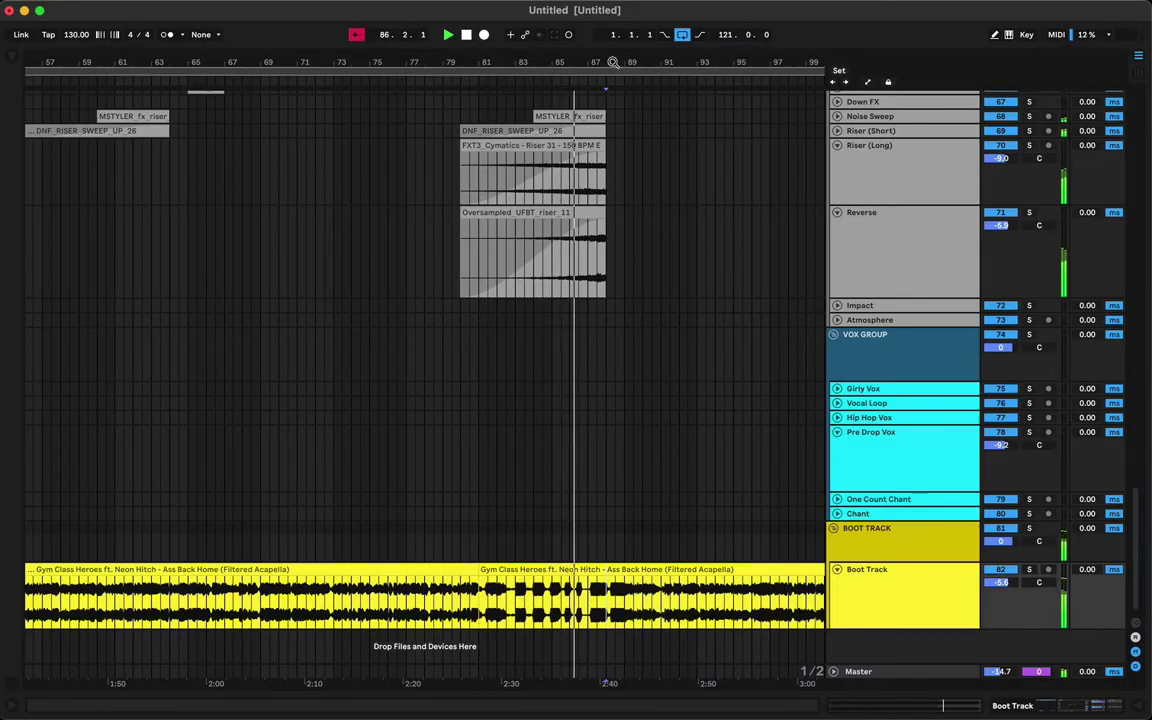
pyautogui.moveTo(613, 62); pyautogui.dragTo(602, 324)
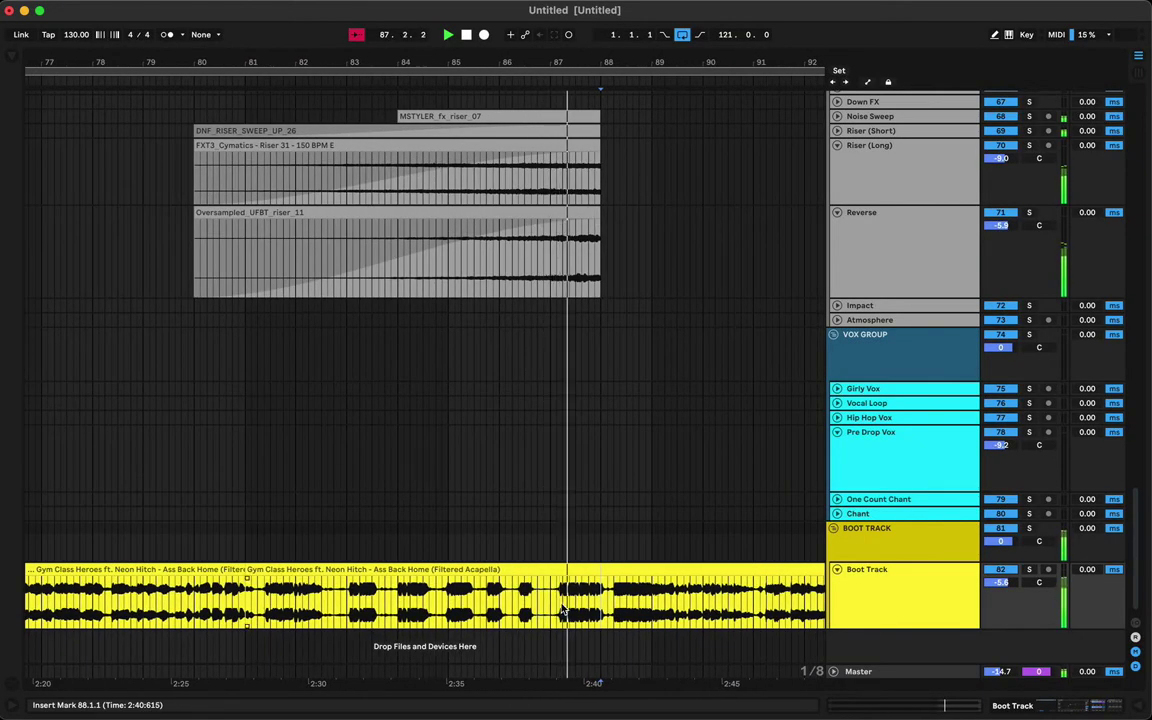
pyautogui.click(652, 598)
pyautogui.press('super+e')
# Replay the chopped vocals from 86.3.3 and select the eight-bar acapella clip between bars 81 and 89.
pyautogui.click(623, 569)
pyautogui.click(532, 600)
pyautogui.press('space')
pyautogui.press('space')
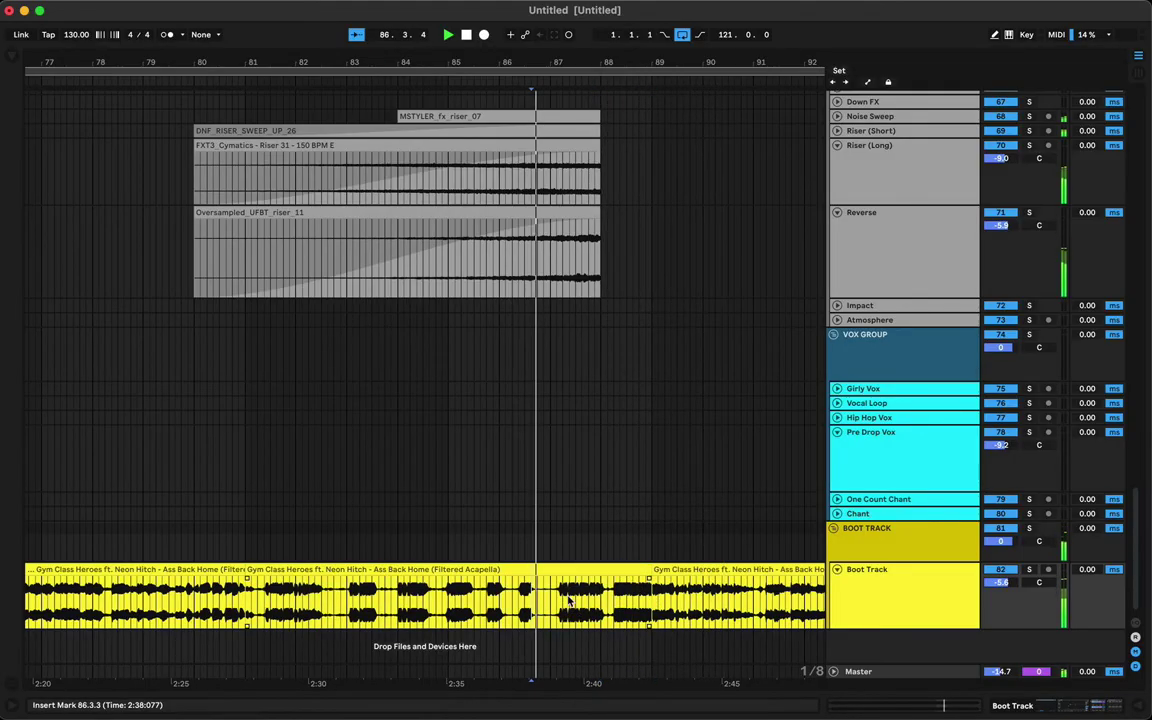
pyautogui.click(551, 568)
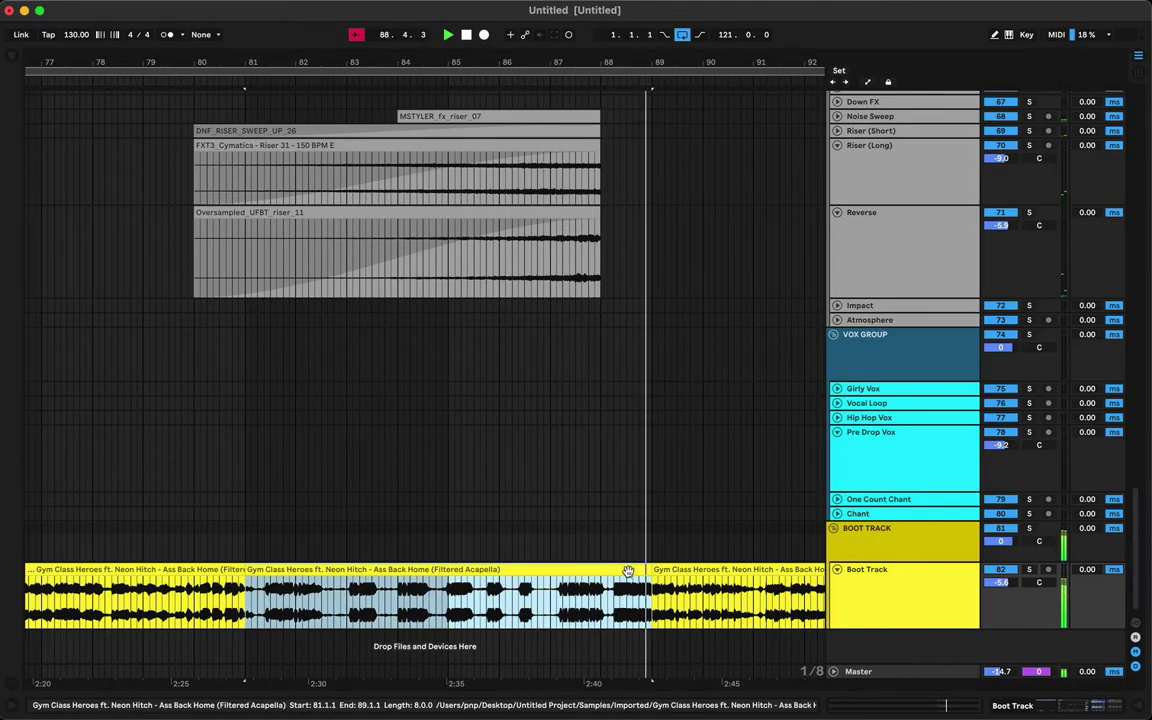
# Split the acapella clip at 88.2.1 and color the short piece up to bar 89 tan.
pyautogui.click(608, 598)
pyautogui.press('space')
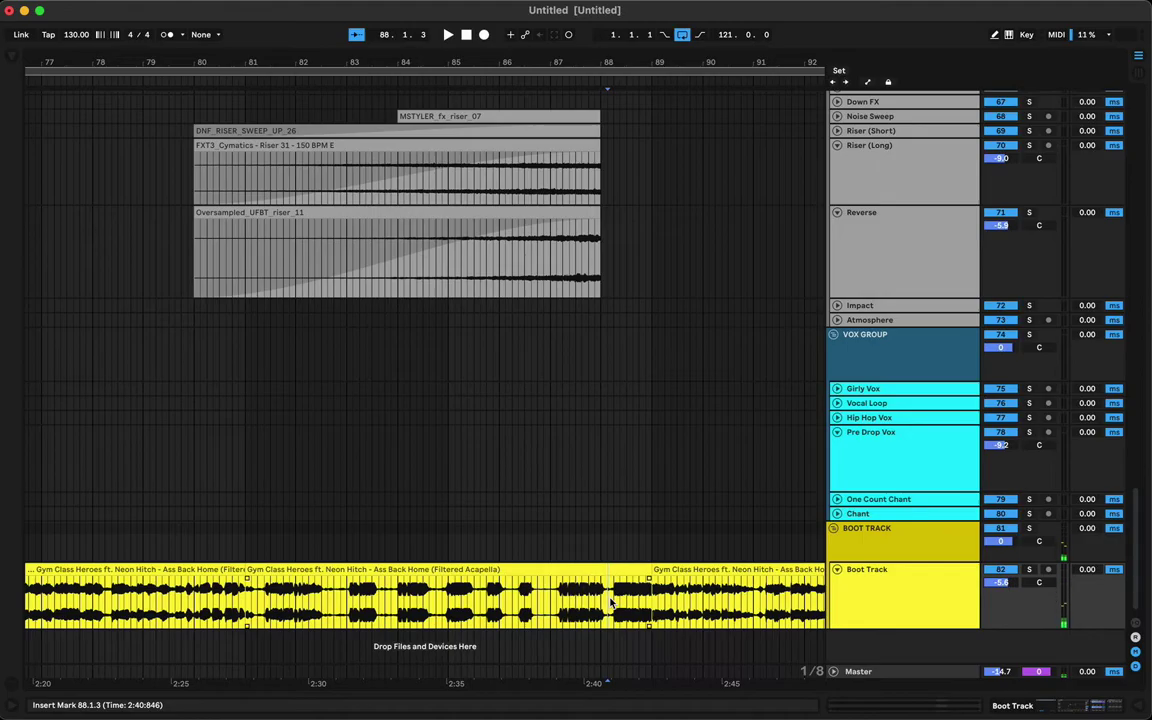
pyautogui.click(628, 568)
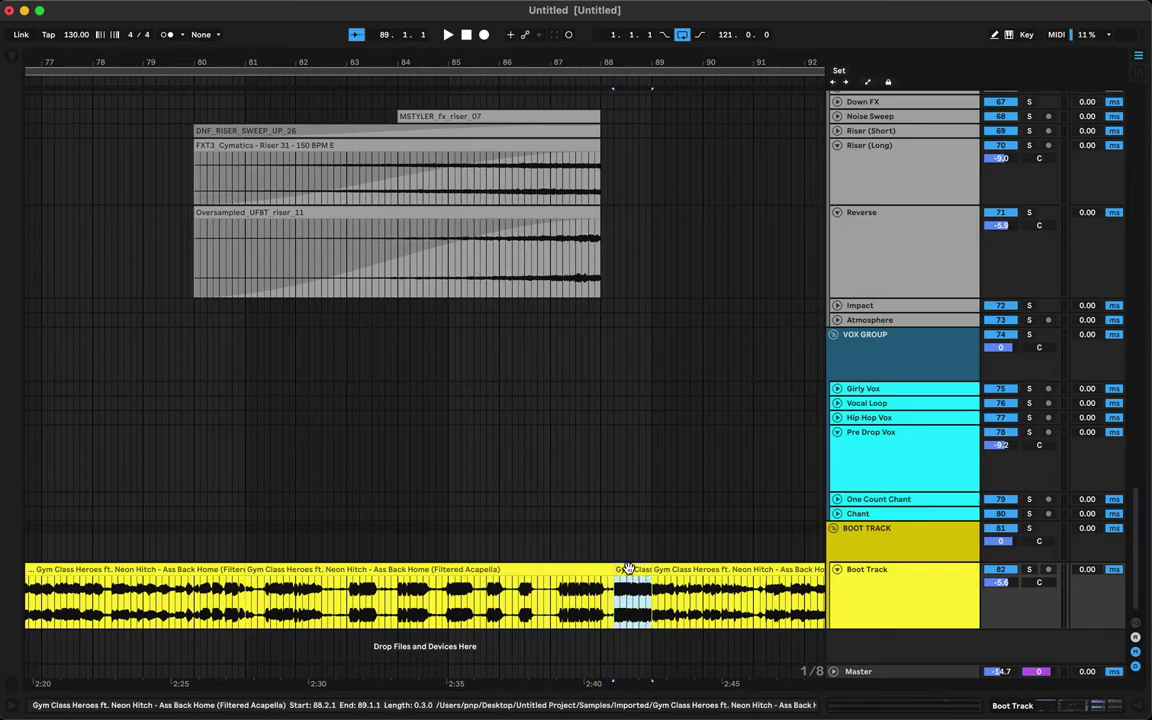
pyautogui.rightClick(629, 570)
pyautogui.click(683, 555)
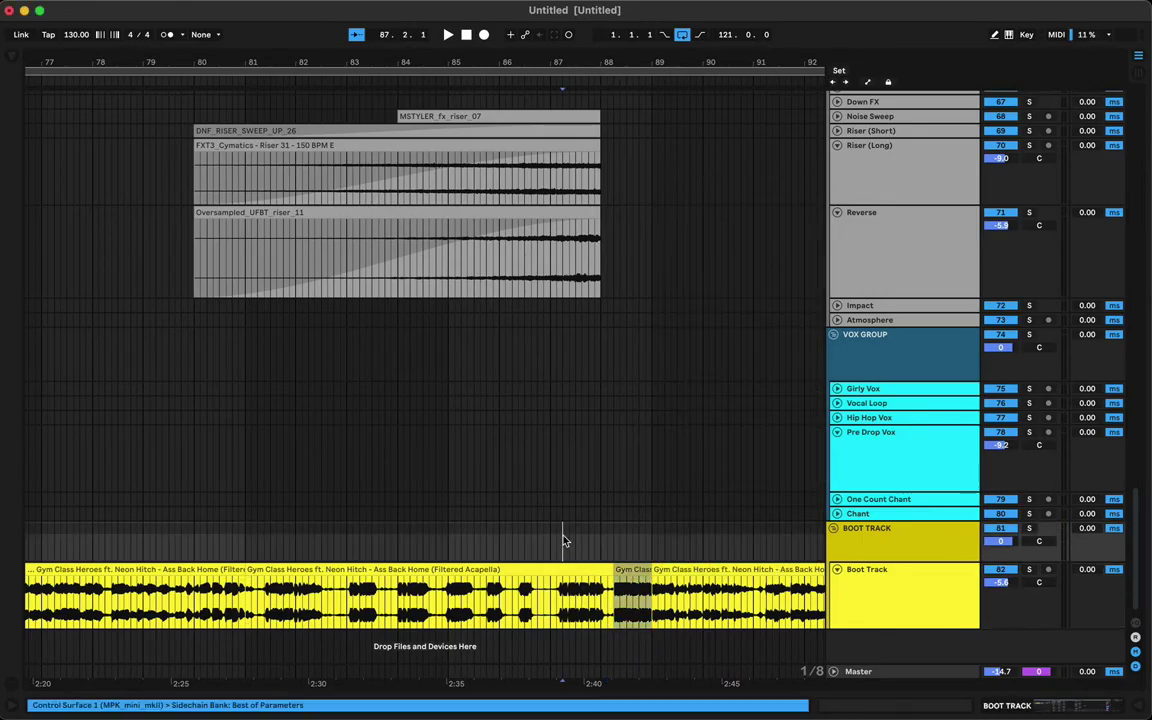
# Color the chopped-vocal clip from 81.1.1 to 88.2.1 green.
pyautogui.click(497, 565)
pyautogui.rightClick(498, 567)
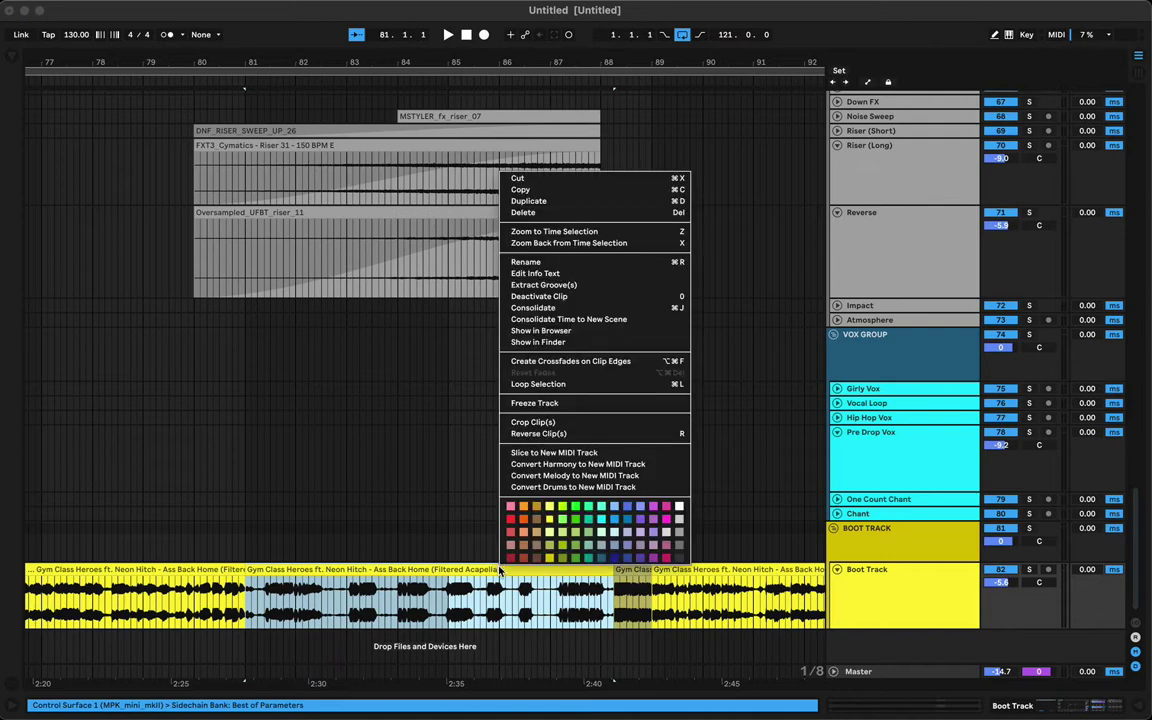
pyautogui.click(578, 545)
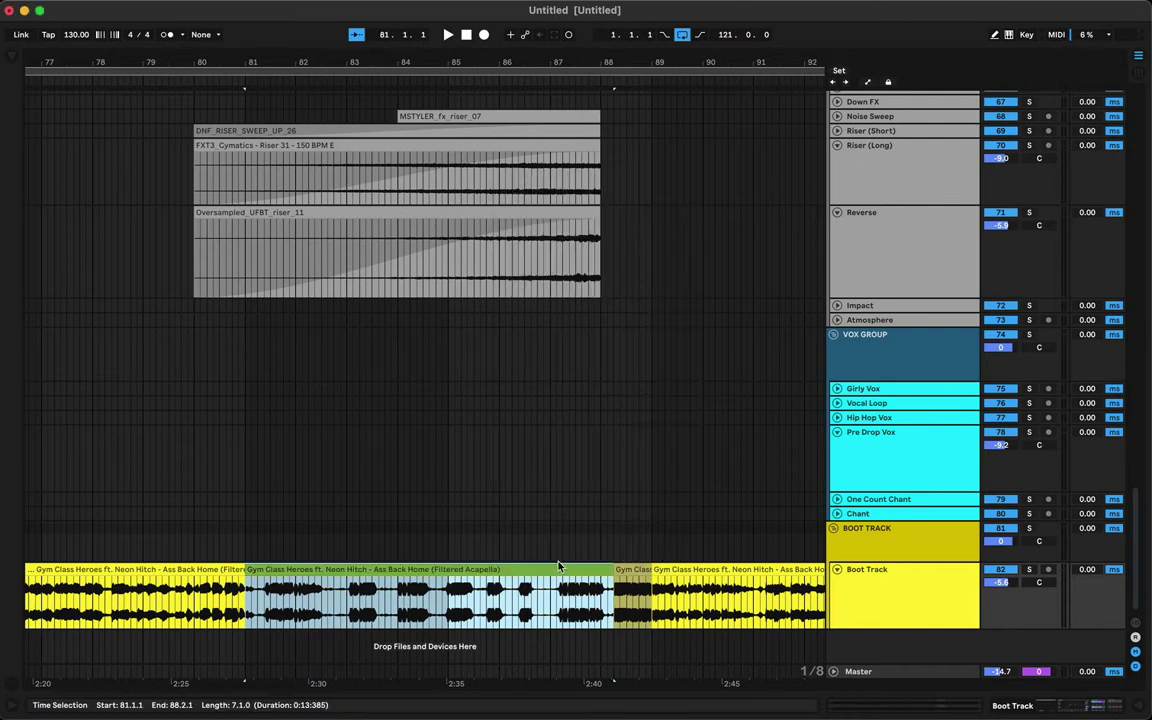
# Play the acapella on from bar 89, split it at 97.1.1 and color the section between bars 89 and 97 teal.
pyautogui.click(658, 569)
pyautogui.press('space')
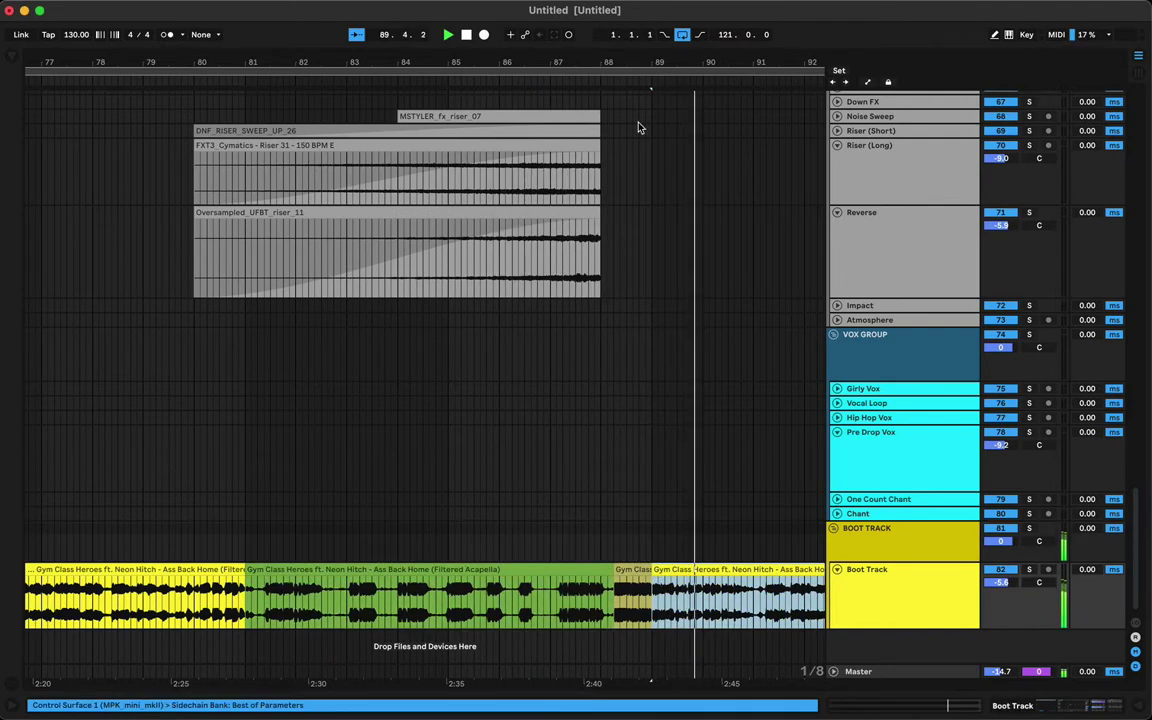
pyautogui.moveTo(578, 62); pyautogui.dragTo(429, 60)
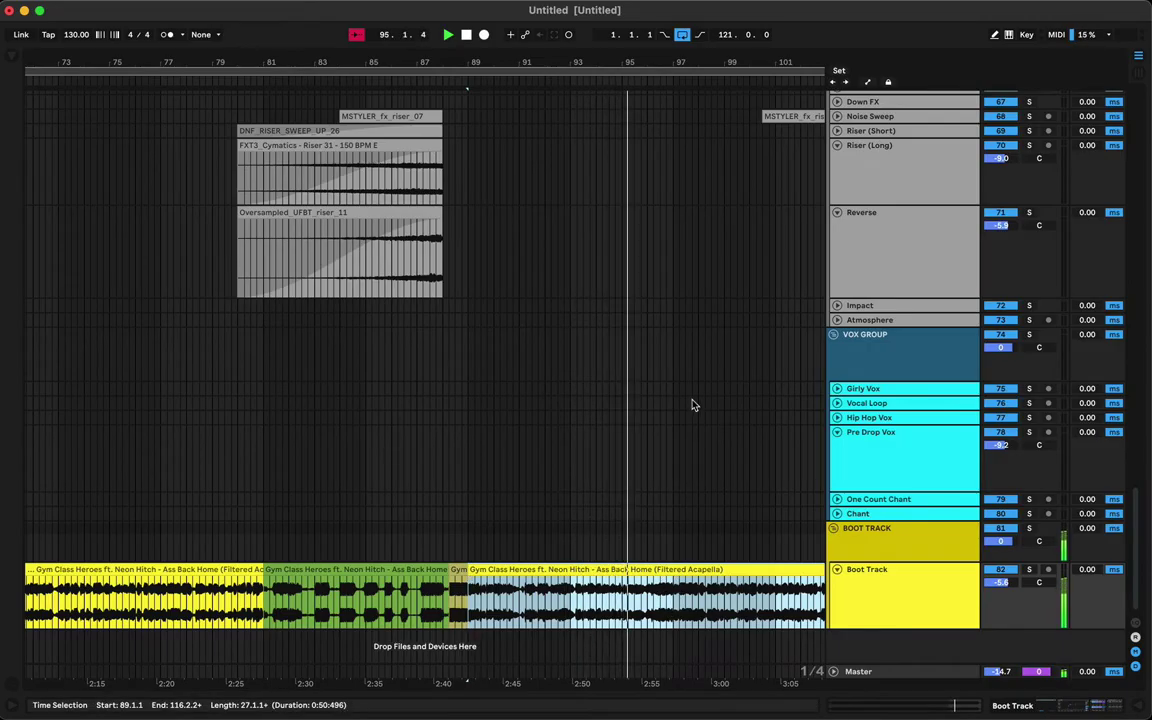
pyautogui.moveTo(697, 64); pyautogui.dragTo(617, 112)
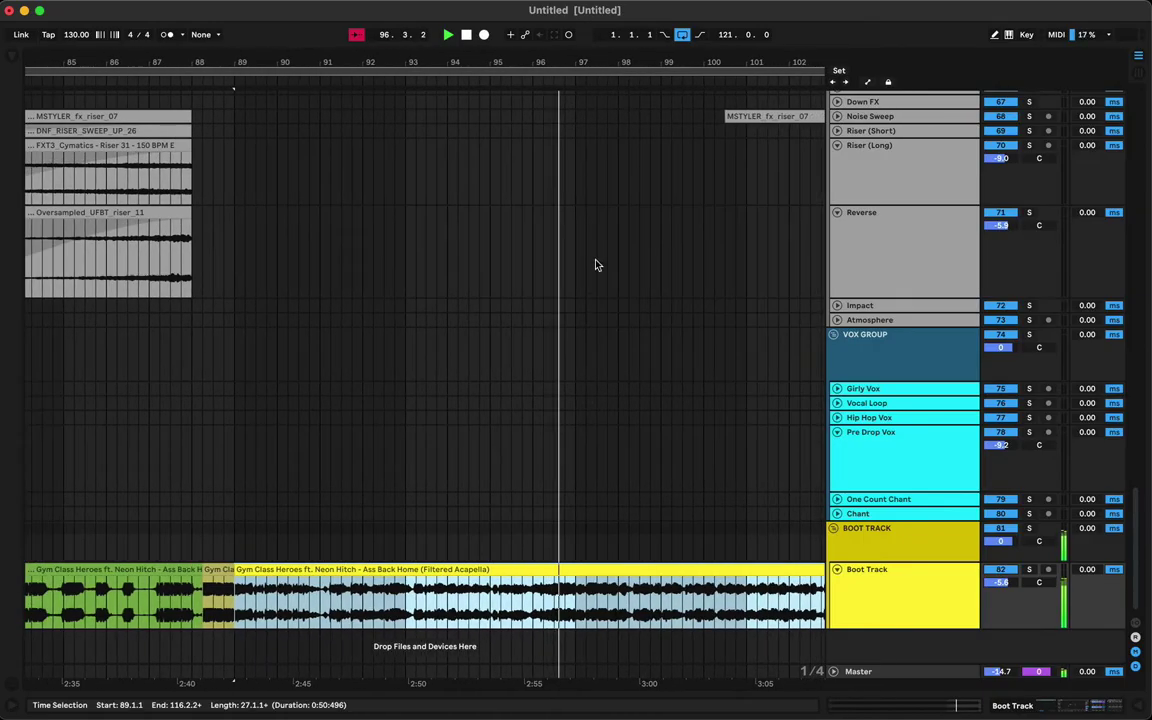
pyautogui.keyDown('shift'); pyautogui.click(573, 611); pyautogui.keyUp('shift')
pyautogui.press('super+e')
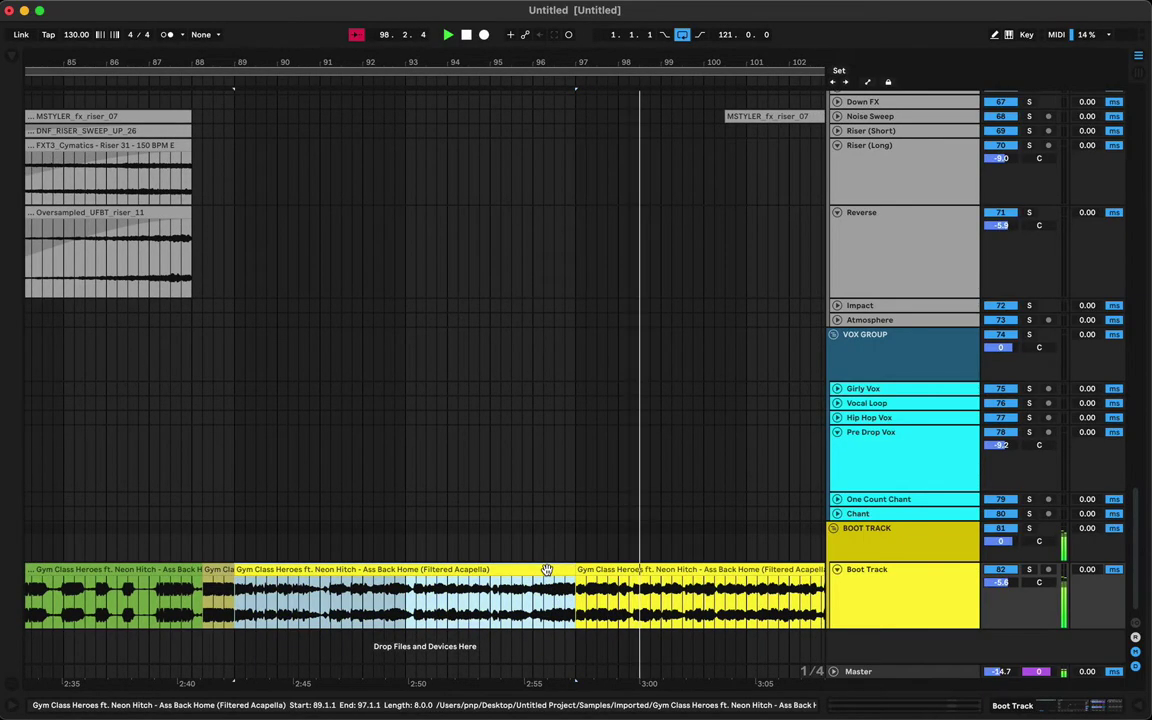
pyautogui.rightClick(547, 570)
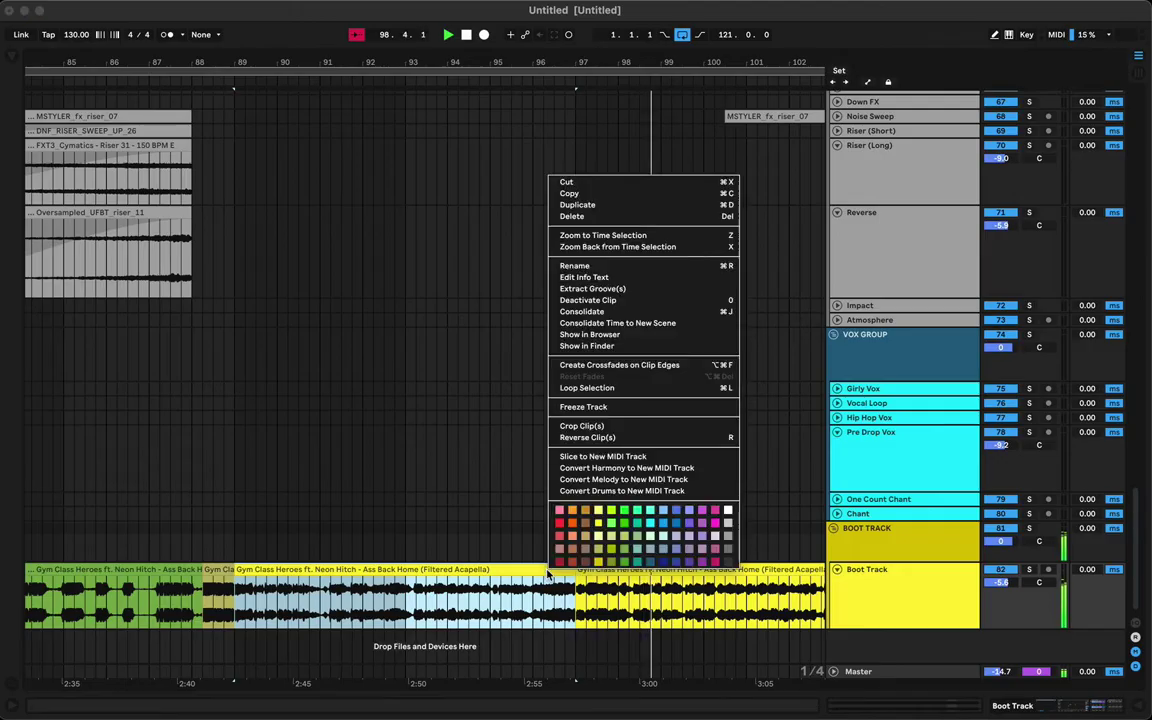
pyautogui.click(641, 555)
# Open the details of the last acapella clip, starting at bar 97, and add a warp marker at 105.3.3.
pyautogui.click(603, 572)
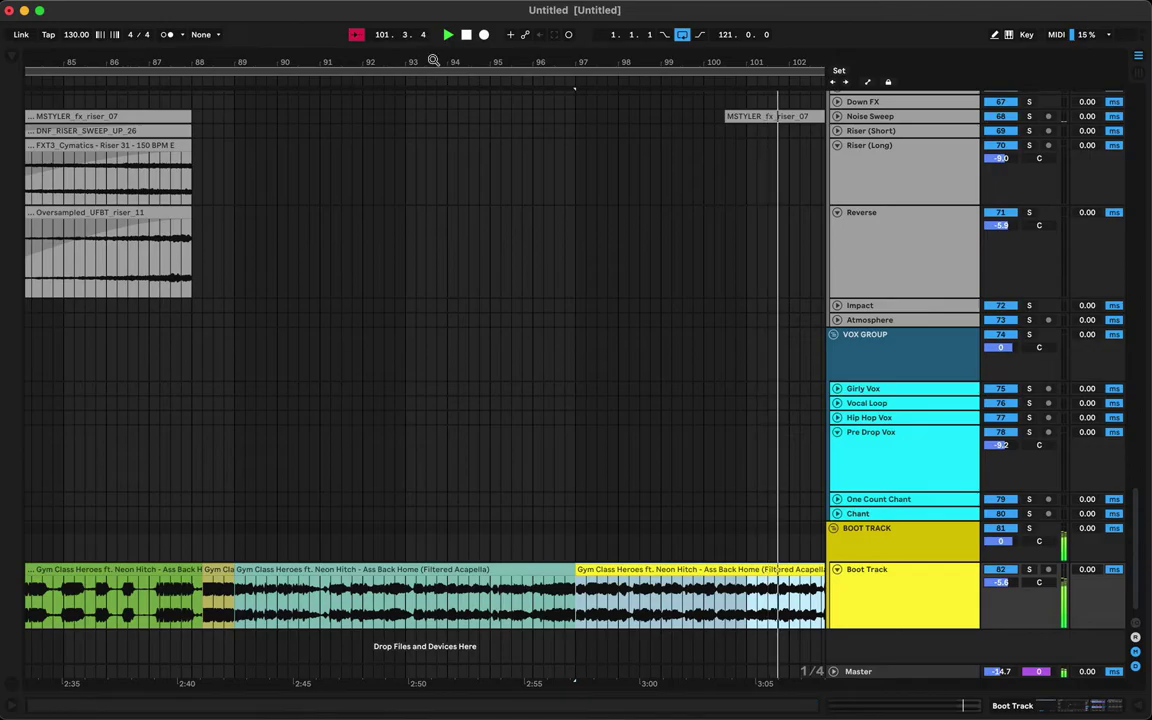
pyautogui.moveTo(433, 60); pyautogui.dragTo(432, 20)
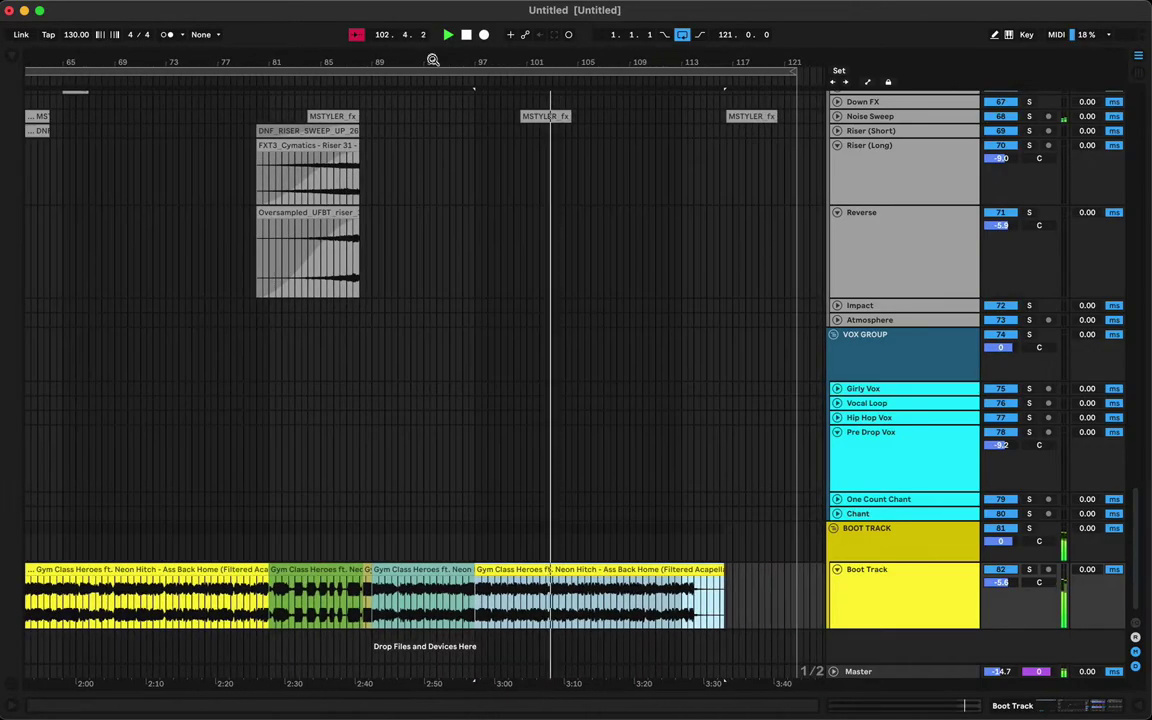
pyautogui.doubleClick(576, 585)
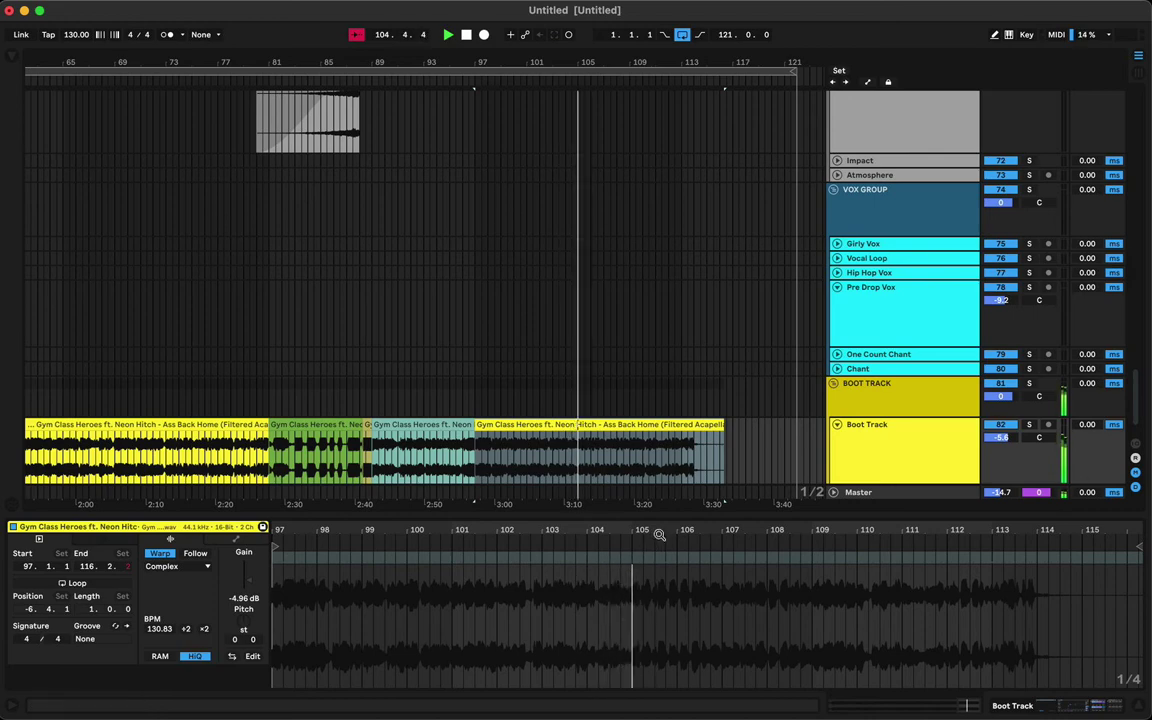
pyautogui.scroll(5, 659, 534)
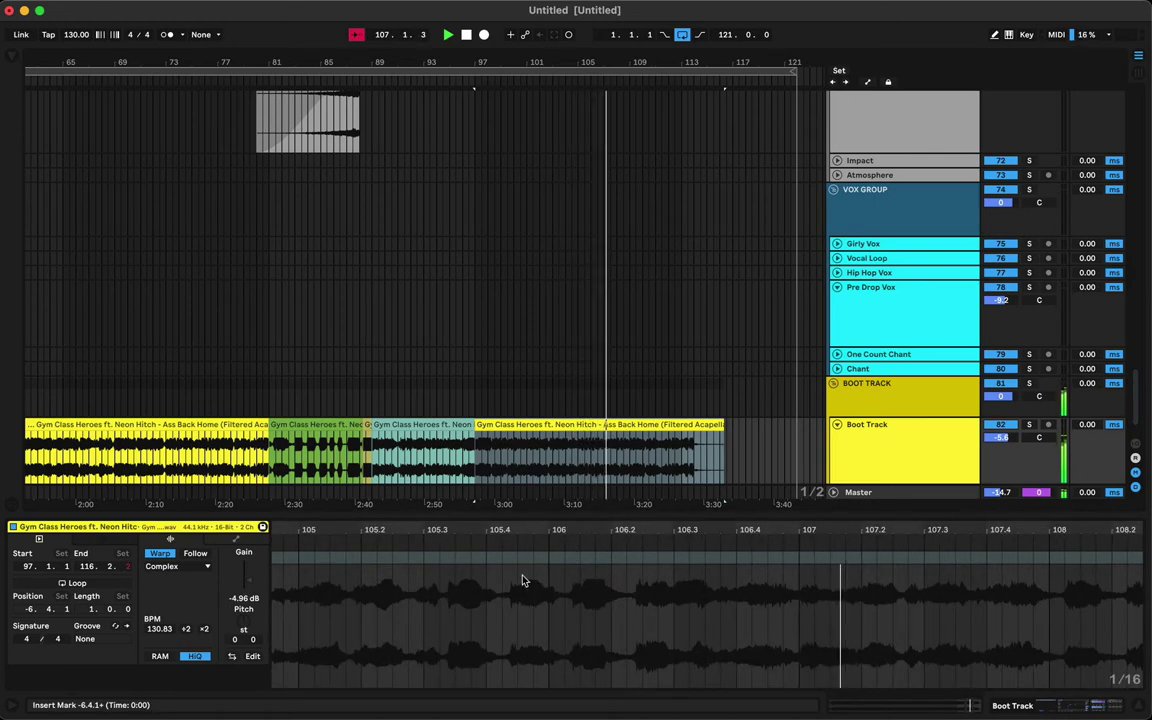
pyautogui.click(451, 557)
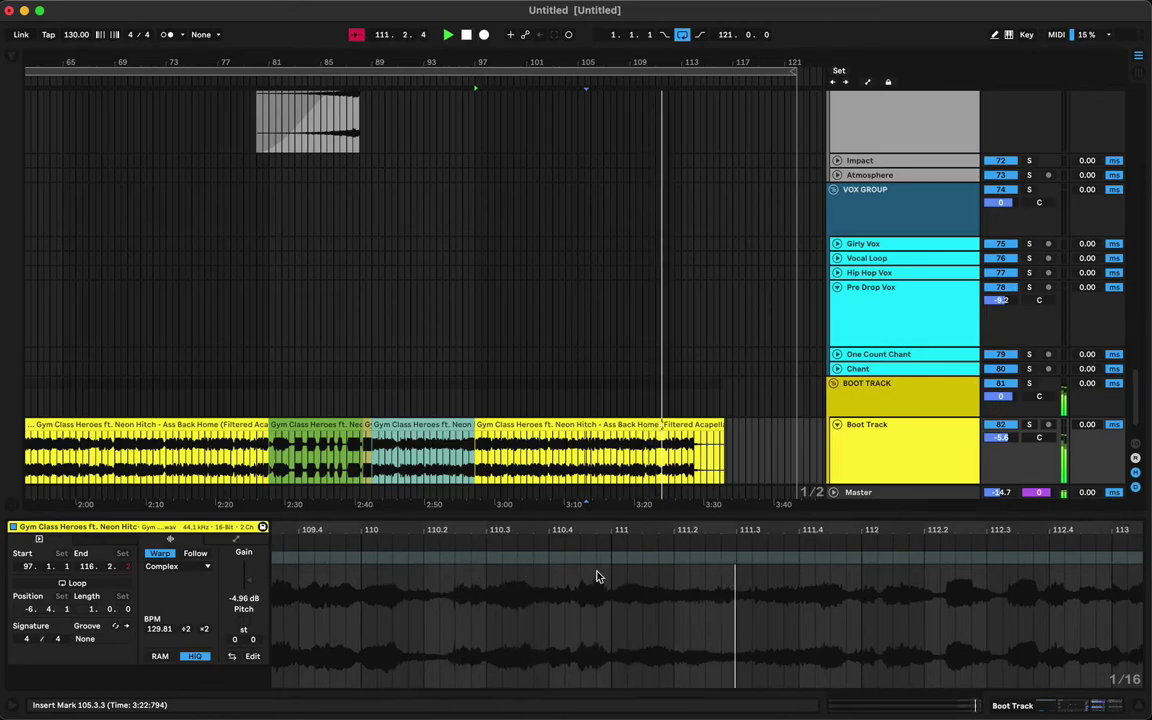
# Check the vocal near the end of the last clip and add warp markers at 112.3.3 and 113.4.3.
pyautogui.click(640, 448)
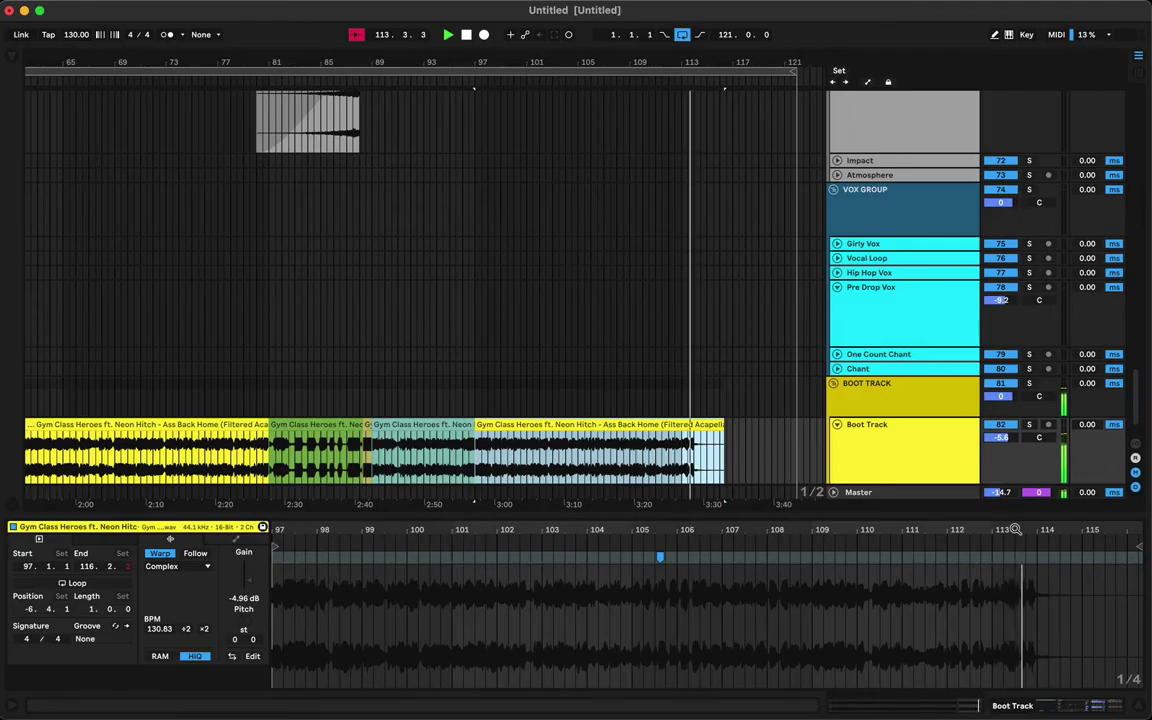
pyautogui.moveTo(1015, 529); pyautogui.dragTo(1013, 529)
pyautogui.click(803, 541)
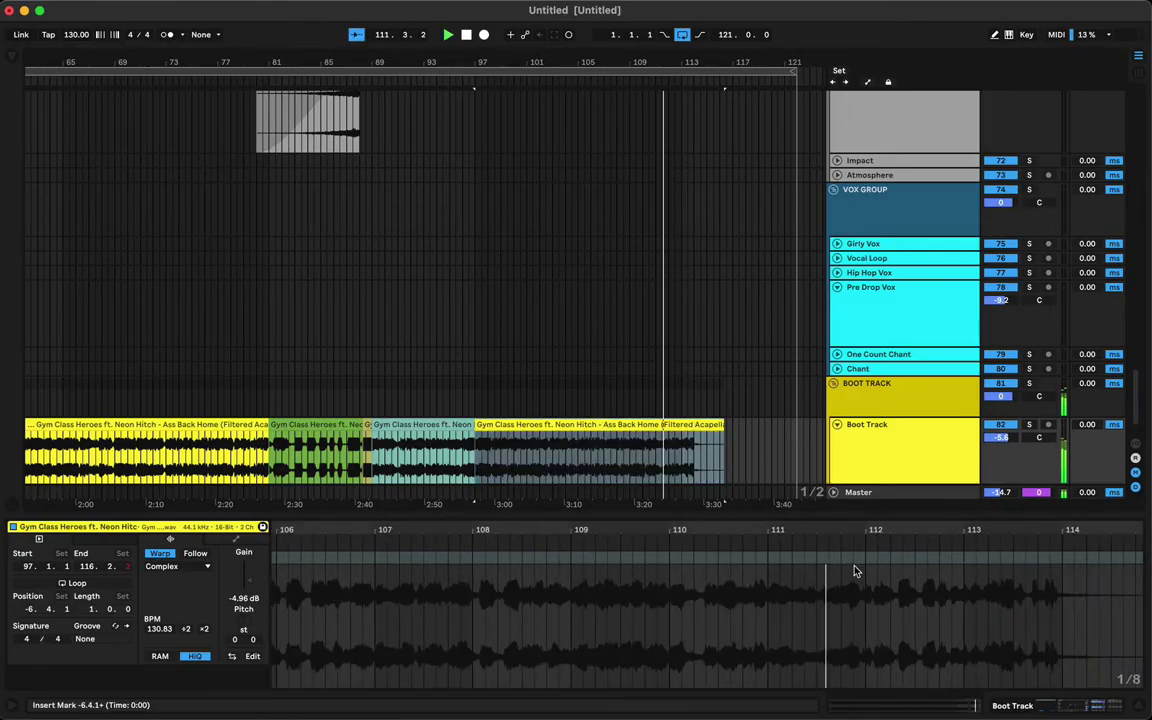
pyautogui.doubleClick(925, 562)
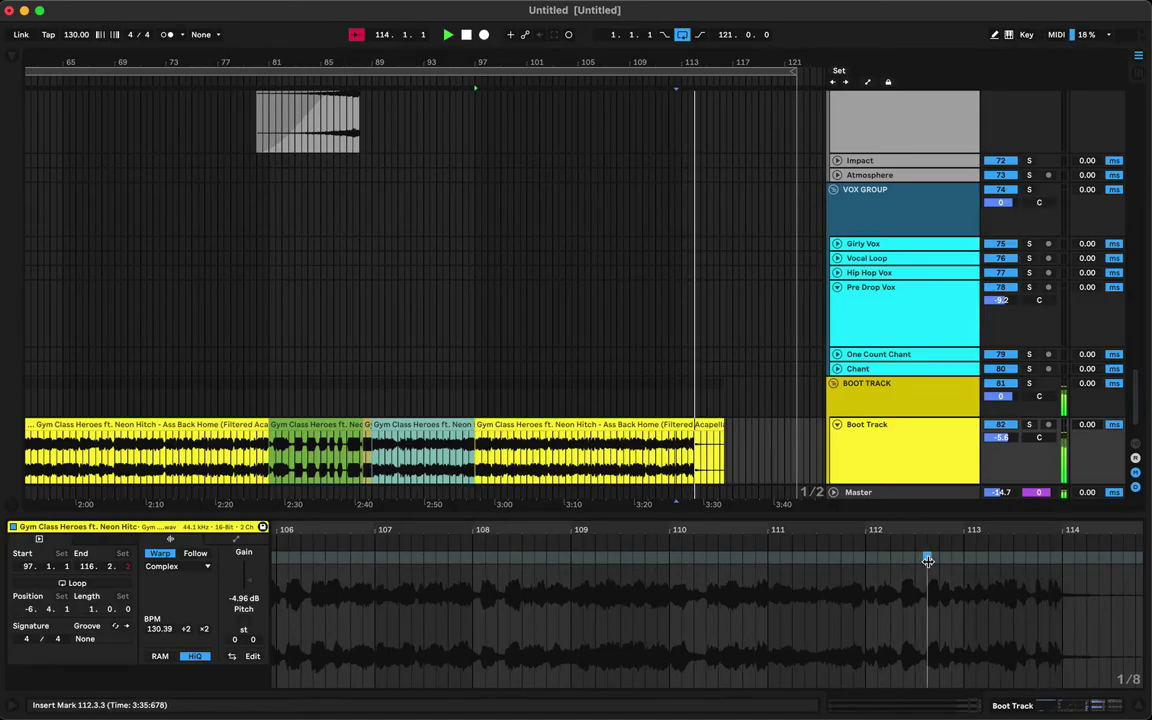
pyautogui.click(669, 546)
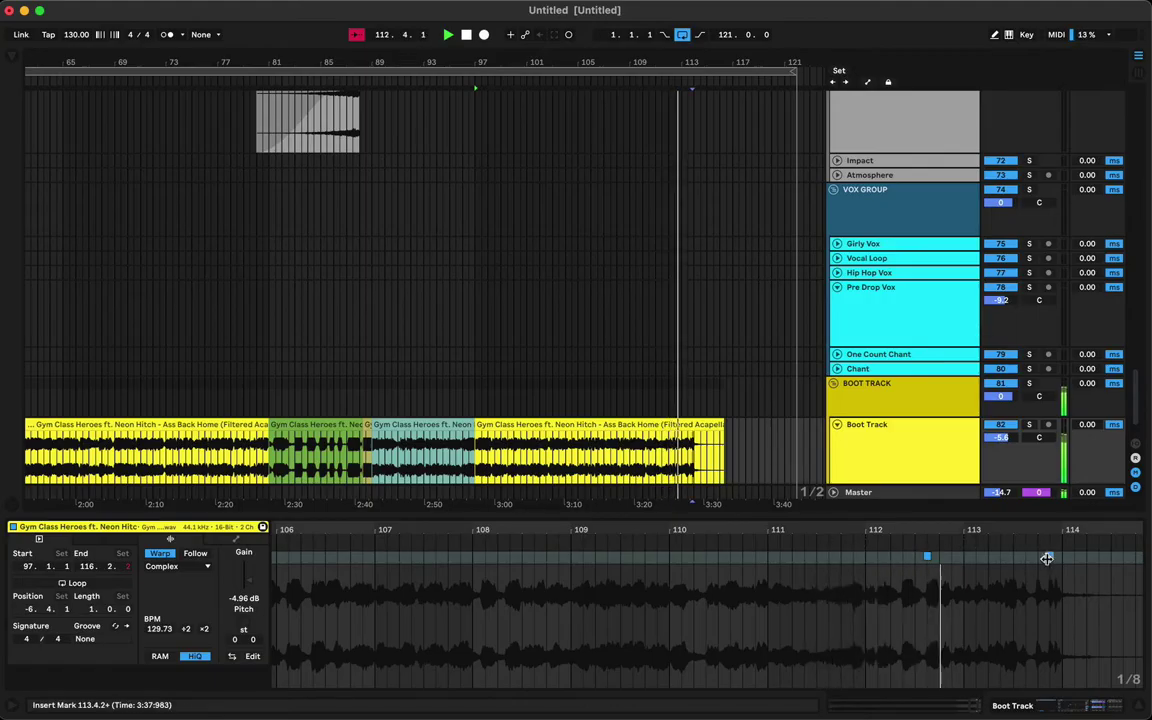
pyautogui.click(1049, 556)
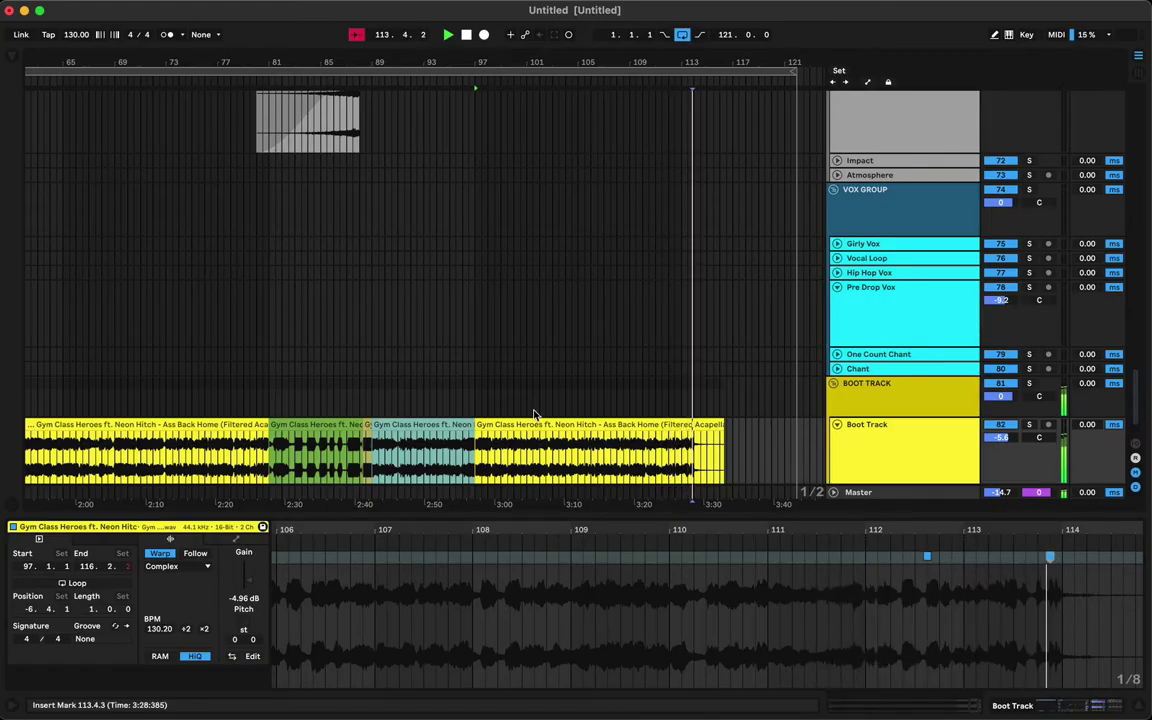
# Trim the silent tail of the last acapella clip so it ends at 114.3.1.
pyautogui.click(530, 424)
pyautogui.click(727, 429)
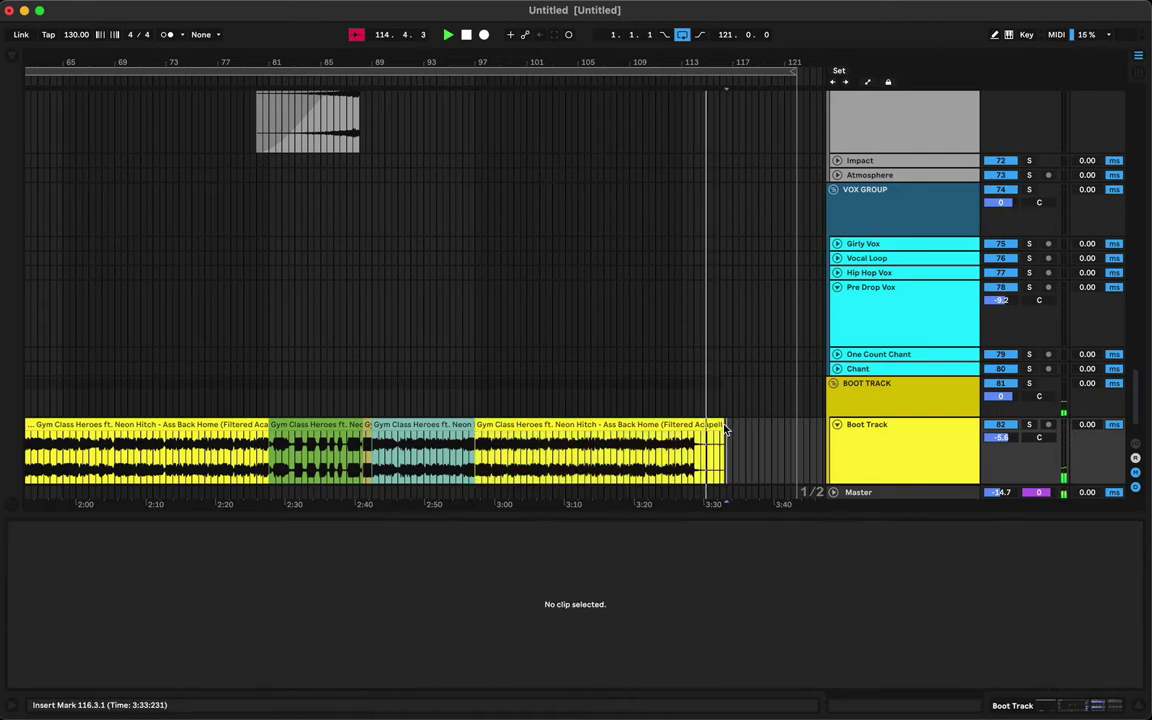
pyautogui.moveTo(723, 426); pyautogui.dragTo(700, 426)
pyautogui.press('space')
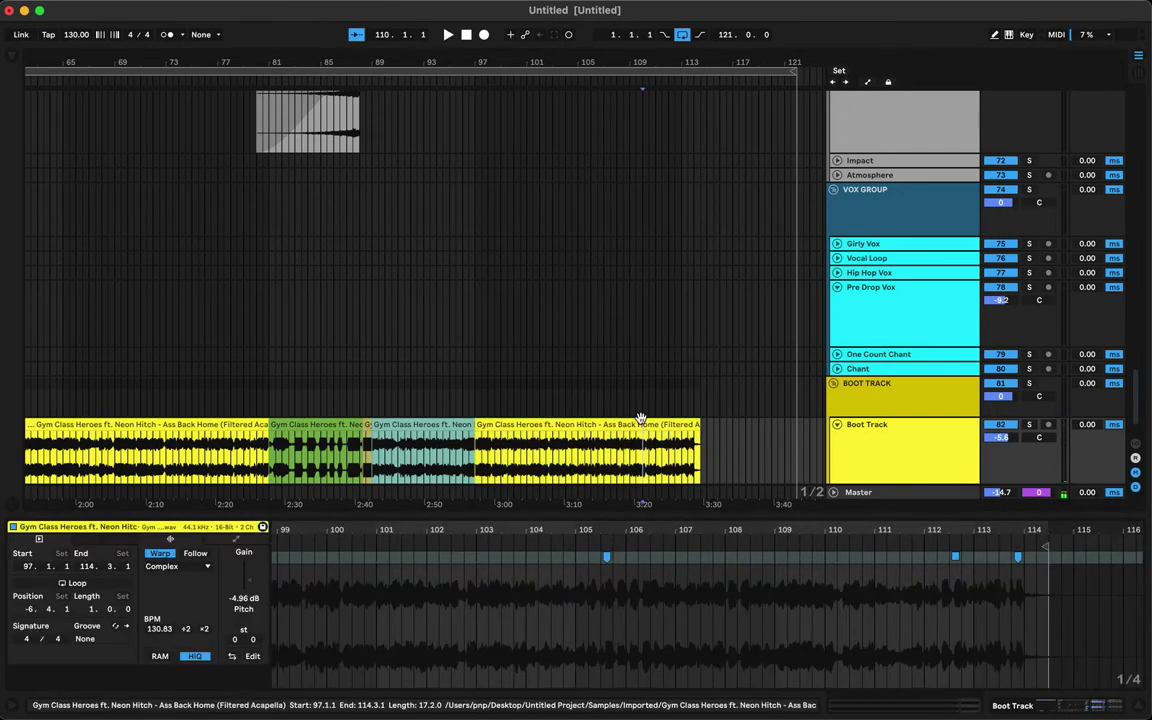
# Play the last acapella clip from bar 97 and color it blue.
pyautogui.press('space')
pyautogui.rightClick(629, 427)
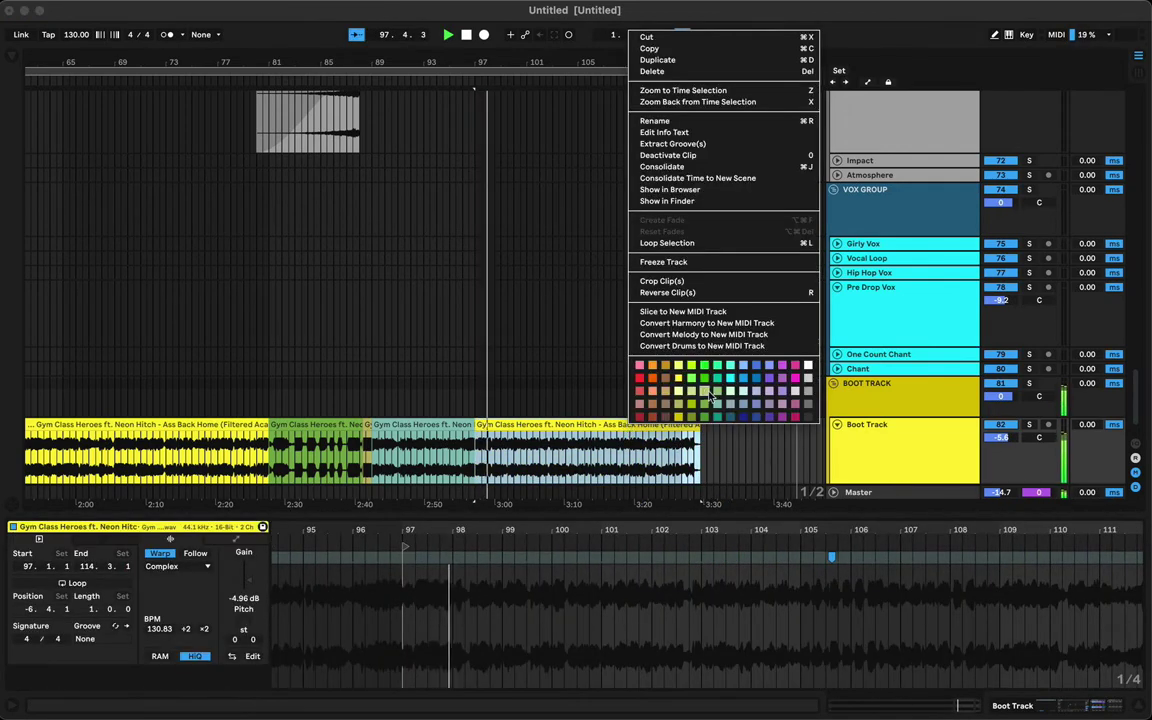
pyautogui.click(592, 393)
pyautogui.click(553, 385)
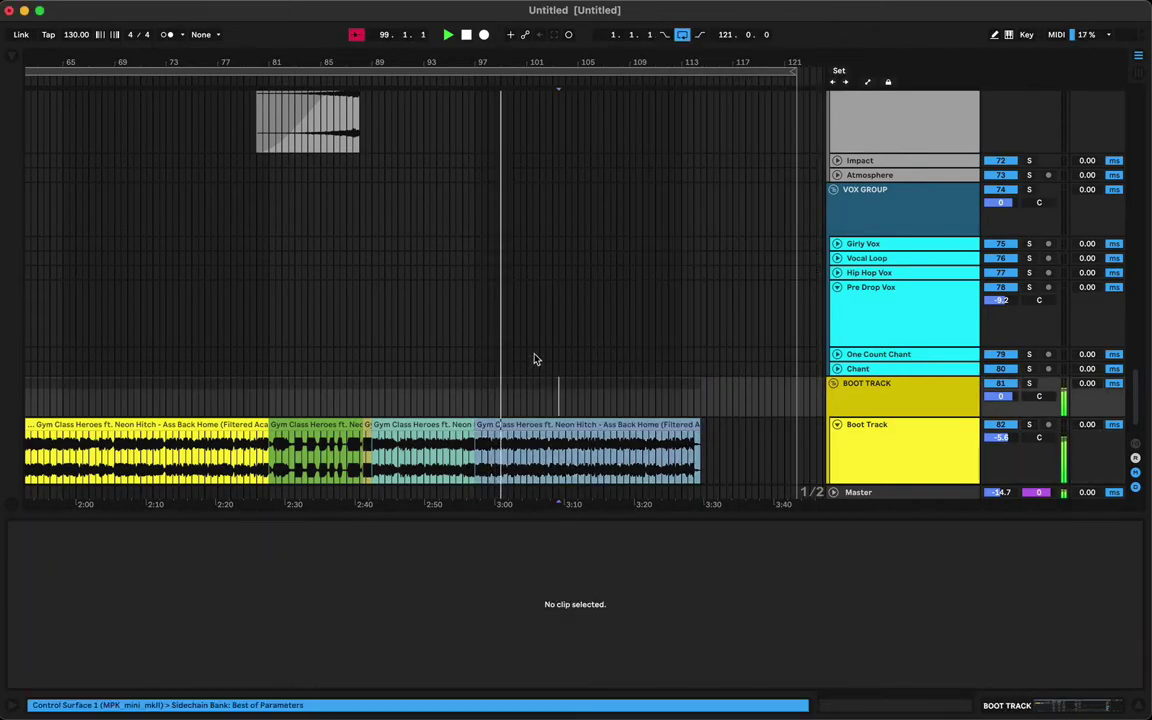
# Listen to the first acapella clip from bar 1 through its opening section and split it at 17.1.1.
pyautogui.moveTo(545, 66); pyautogui.dragTo(600, 20)
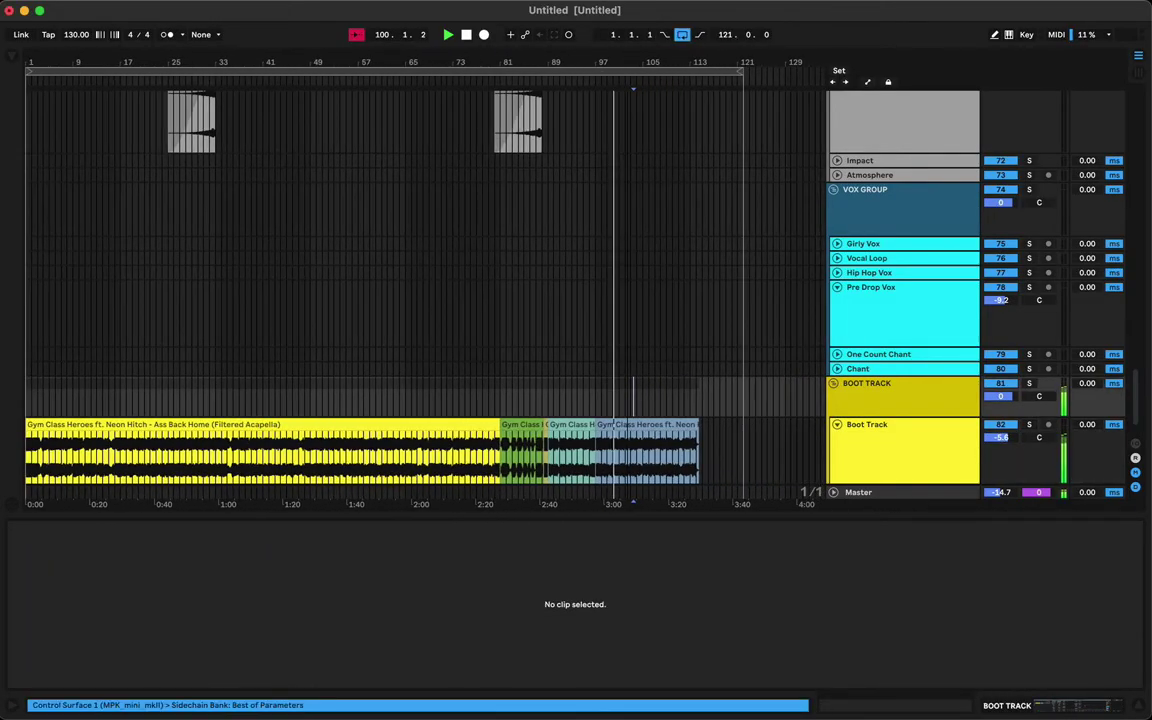
pyautogui.click(211, 423)
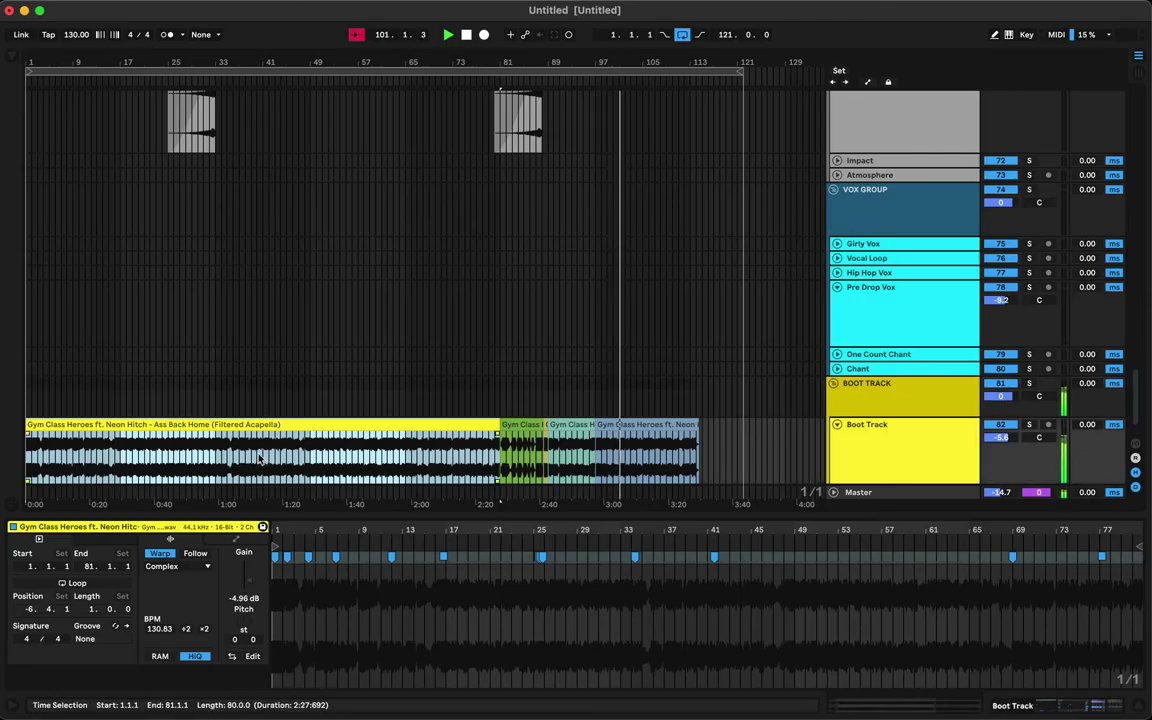
pyautogui.press('space')
pyautogui.press('space')
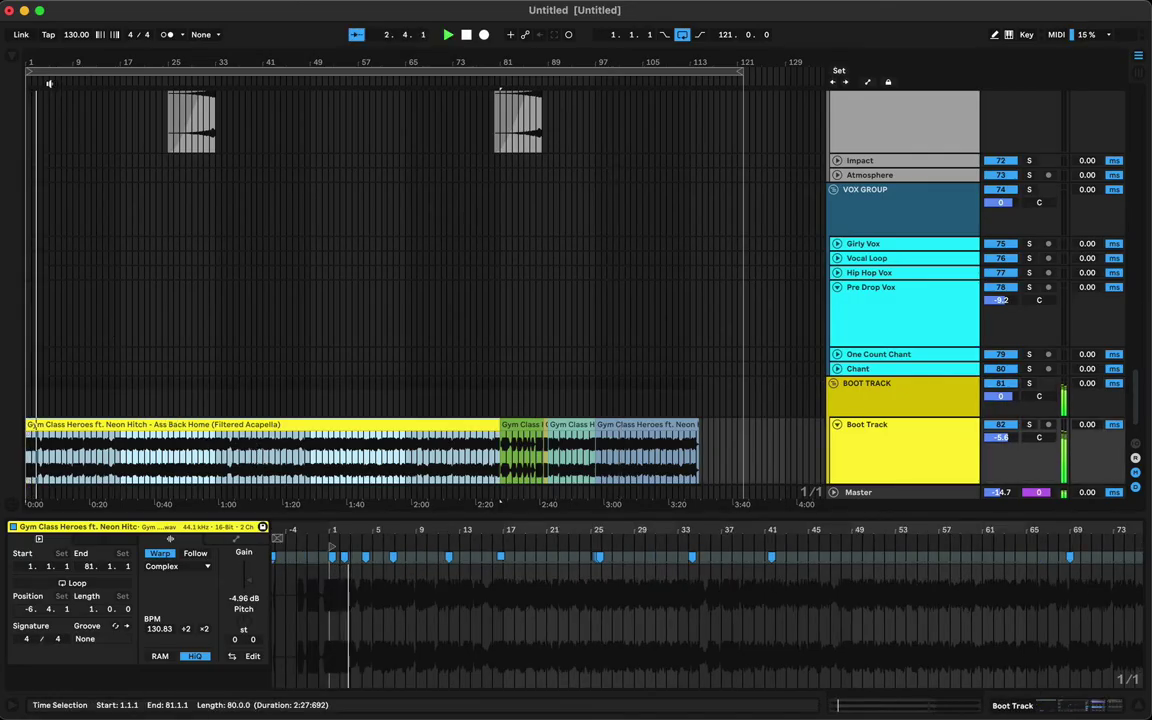
pyautogui.moveTo(54, 54); pyautogui.dragTo(56, 57)
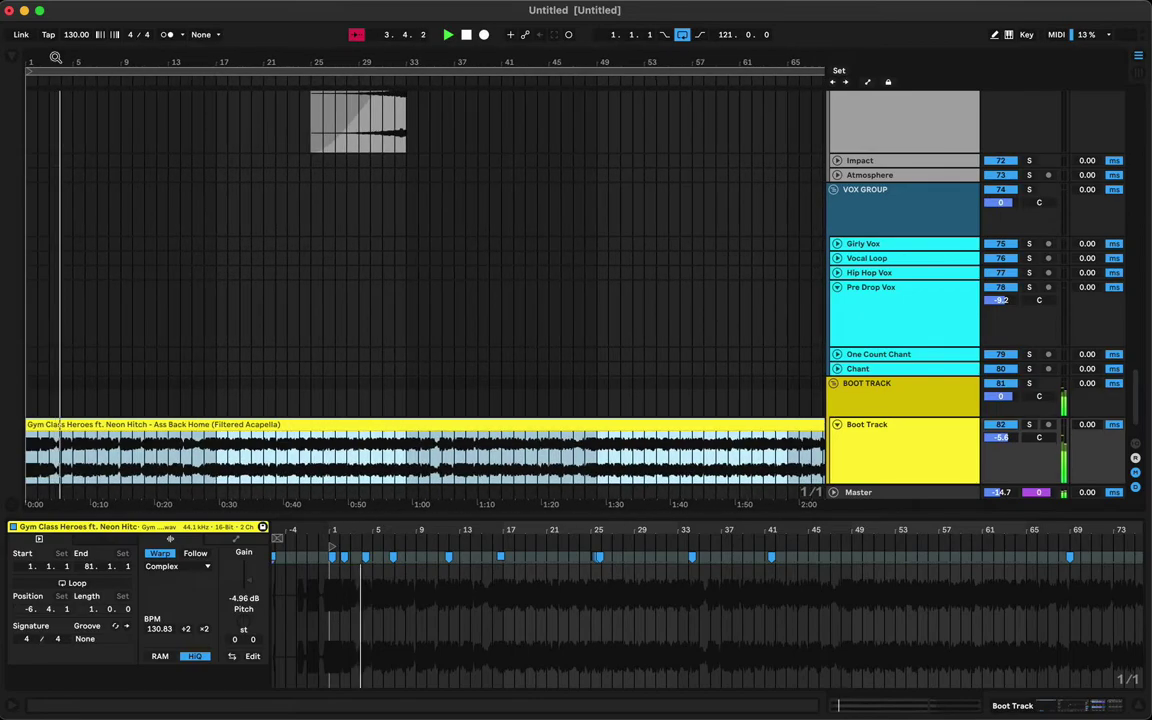
pyautogui.click(126, 422)
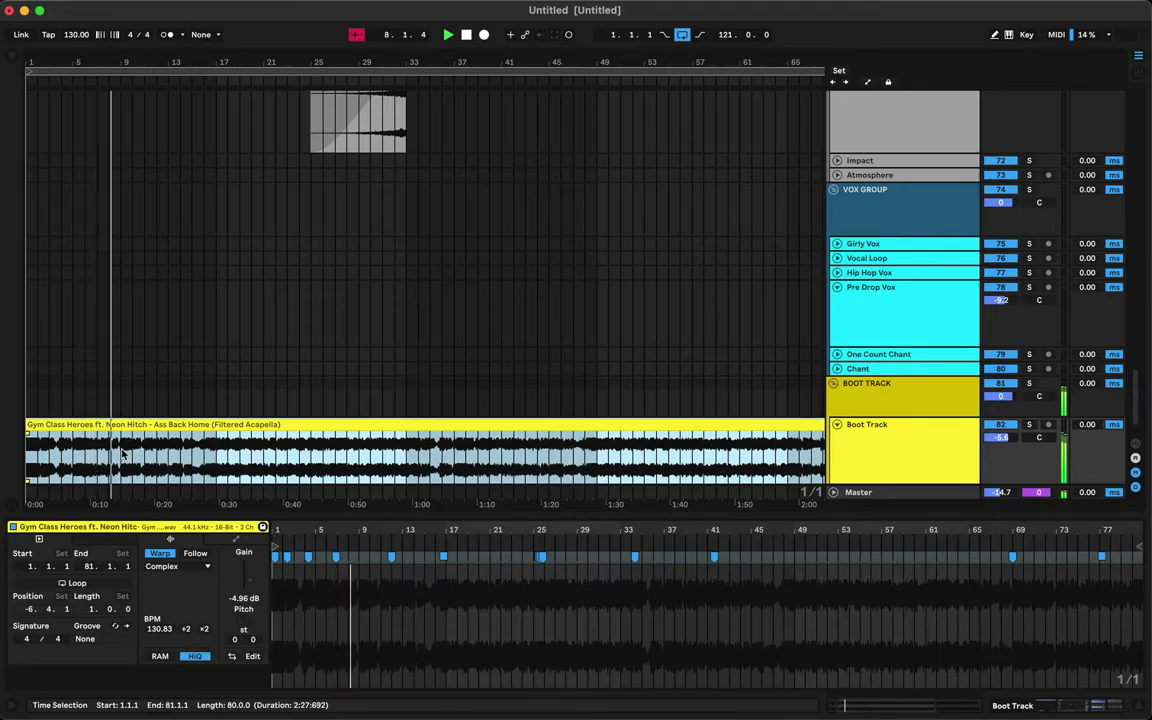
pyautogui.click(196, 458)
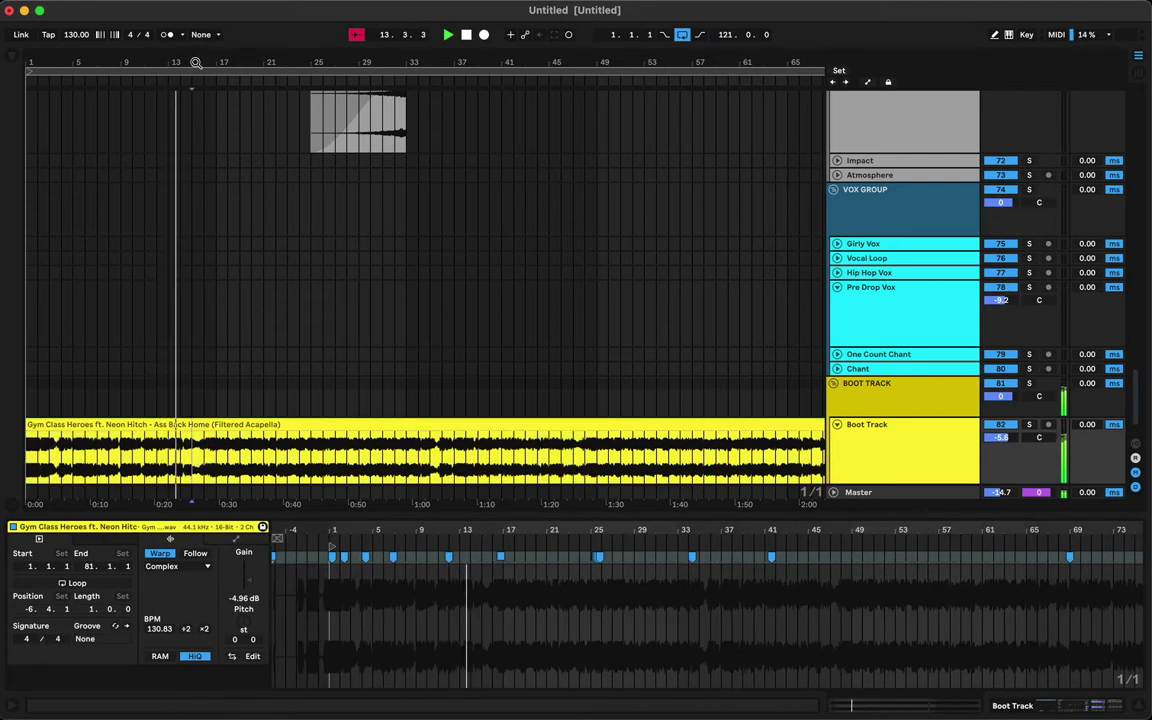
pyautogui.moveTo(193, 62); pyautogui.dragTo(205, 540)
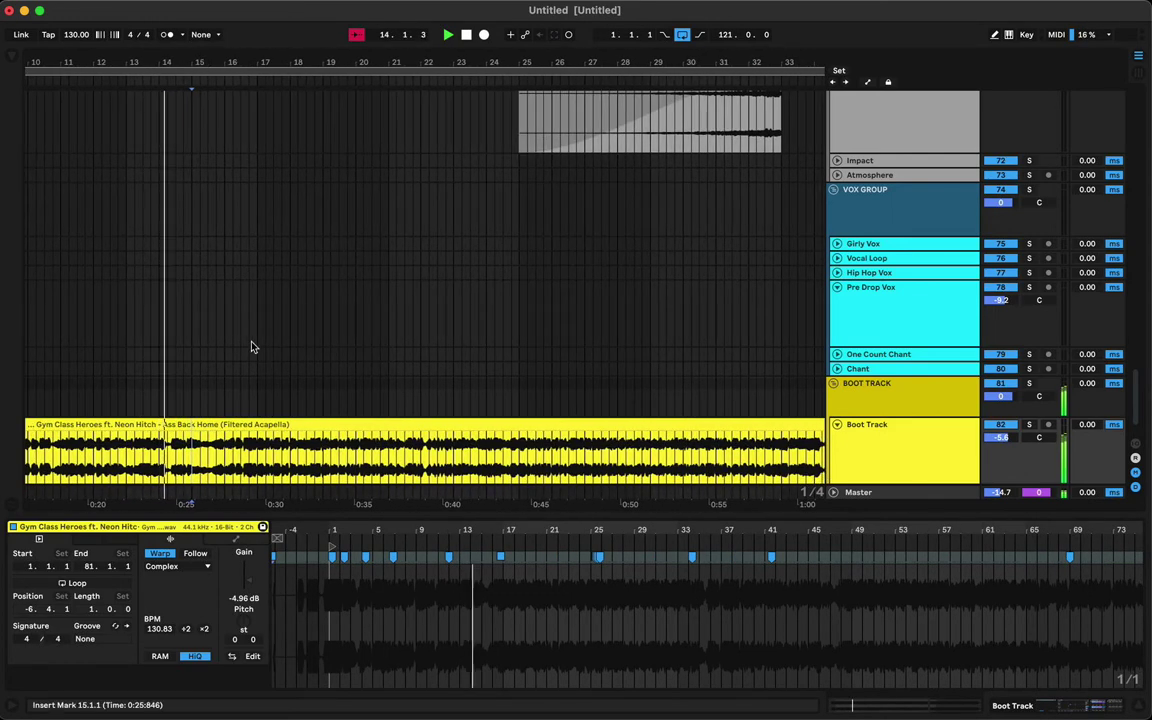
pyautogui.click(259, 461)
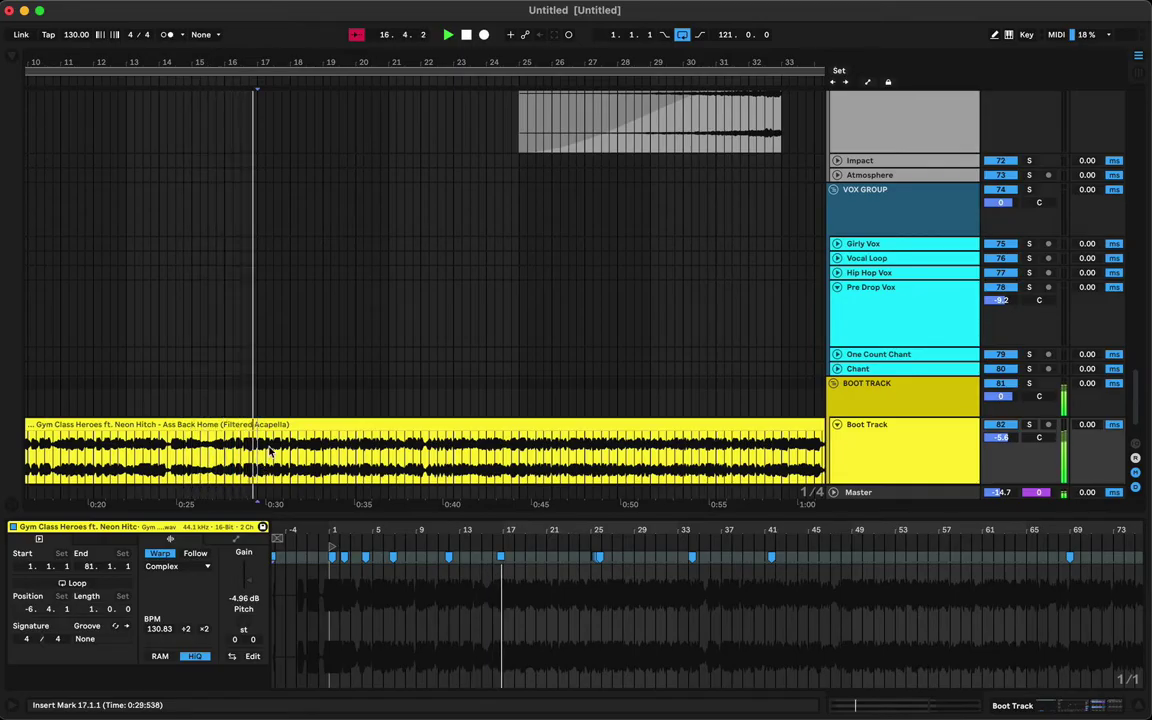
pyautogui.press('super+e')
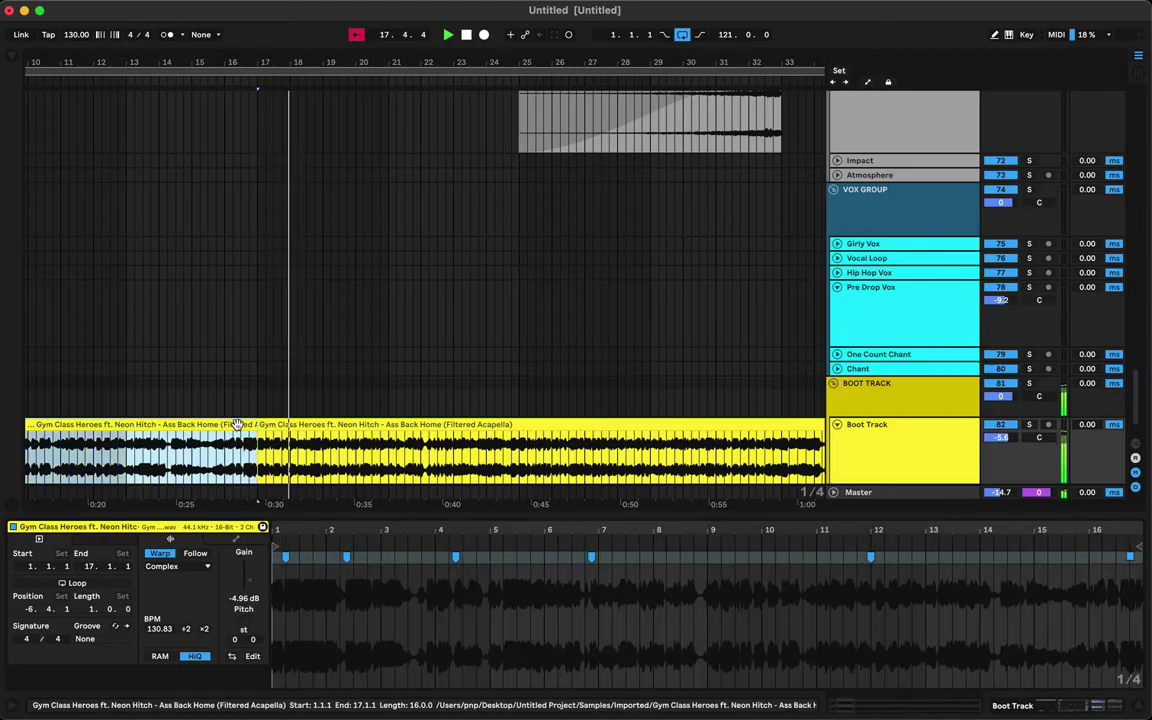
# Color the opening clip from bar 1 to 17 brown and select the following clip from bar 17 to 81.
pyautogui.rightClick(241, 427)
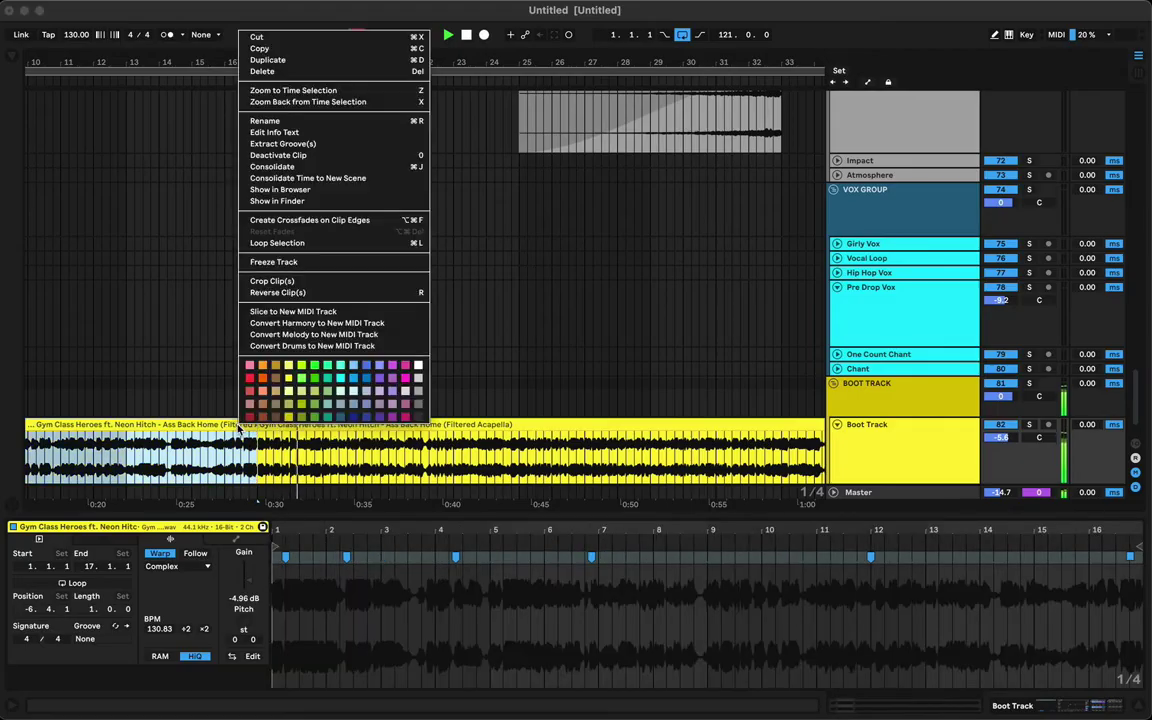
pyautogui.click(276, 378)
pyautogui.click(300, 445)
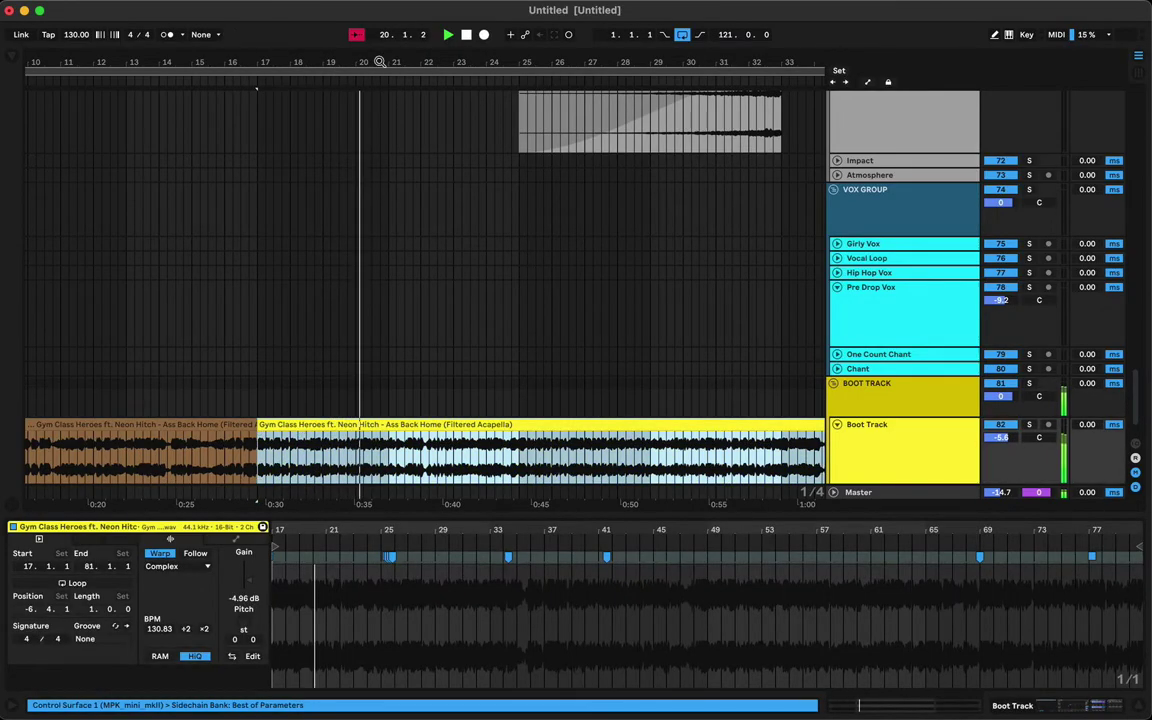
# Listen to the yellow acapella clip from bar 31, split it at 33.1.1 and delete the part from bar 17 to 33.
pyautogui.moveTo(379, 62); pyautogui.dragTo(379, 8)
pyautogui.click(206, 446)
pyautogui.press('space')
pyautogui.press('space')
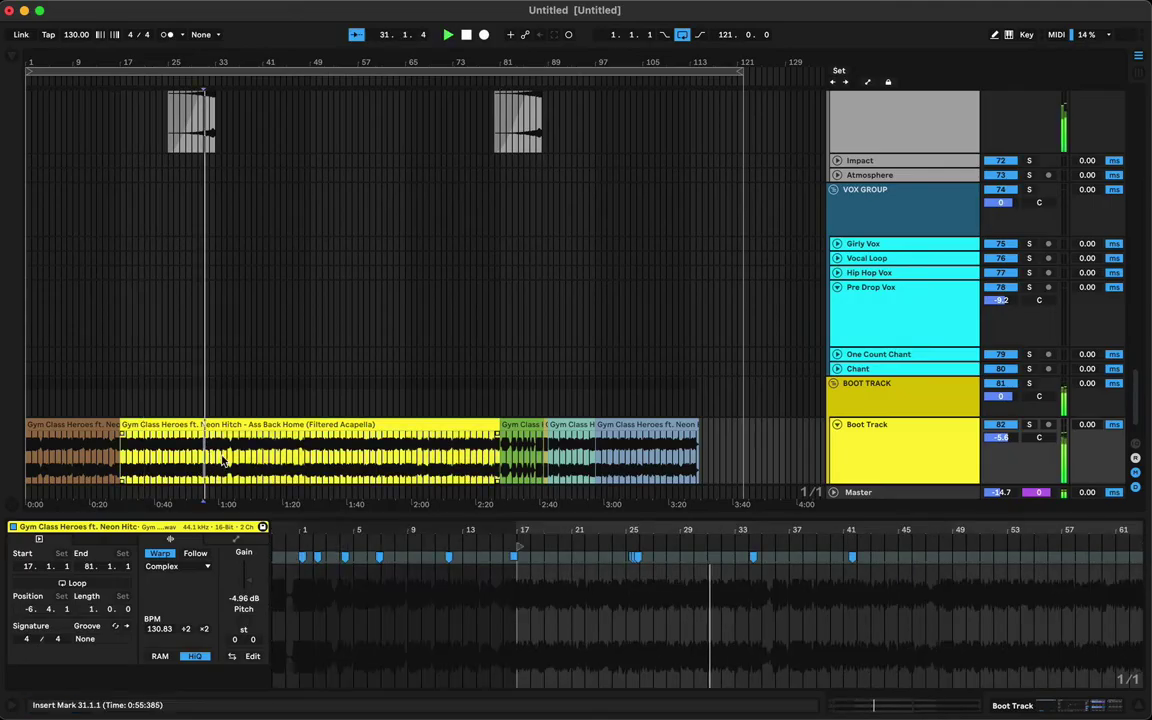
pyautogui.click(228, 460)
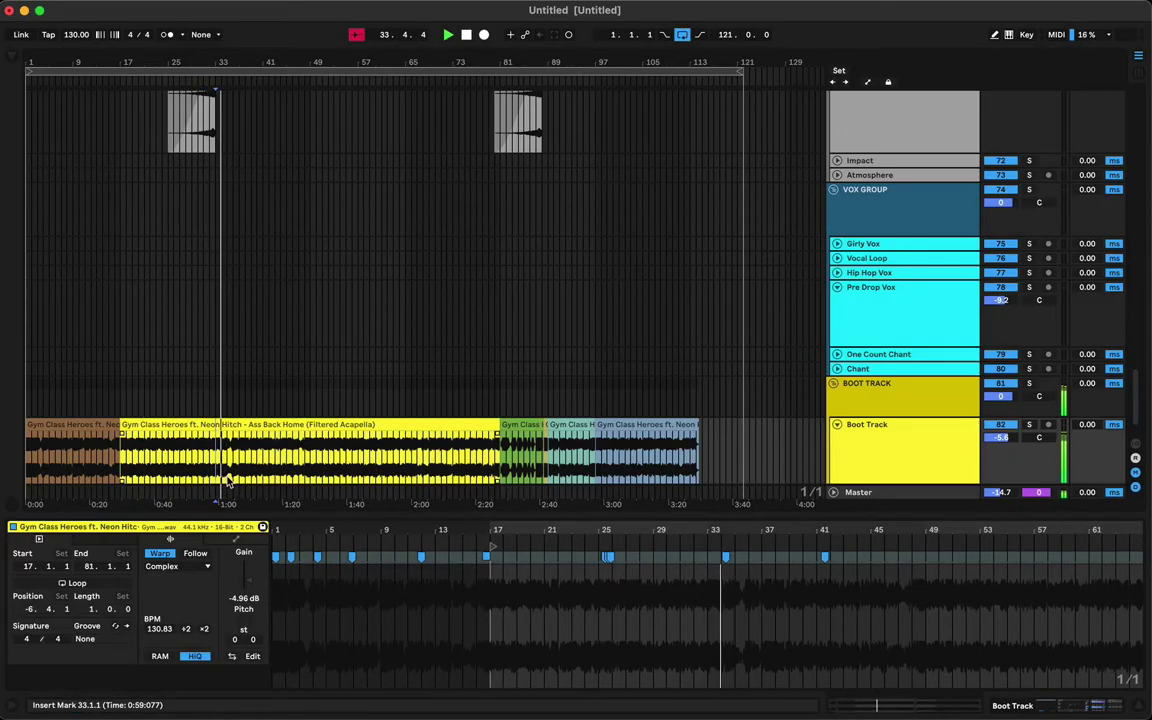
pyautogui.press('super+e')
pyautogui.click(193, 422)
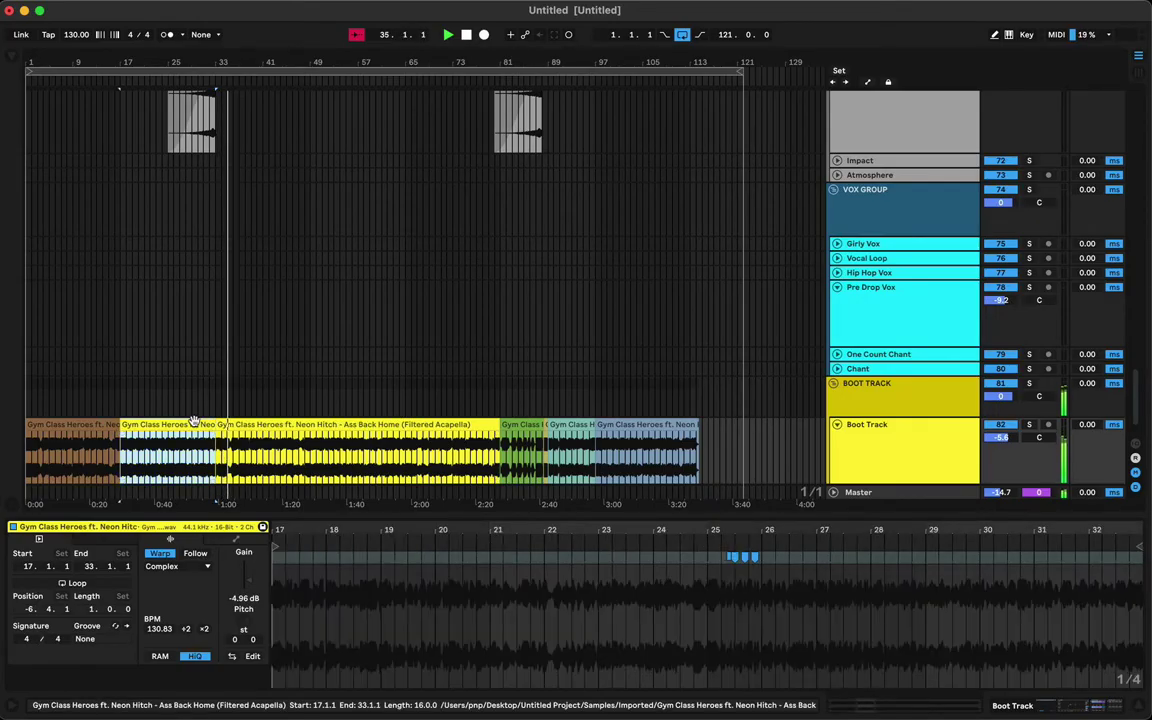
pyautogui.press('Delete')
# Listen to the remaining yellow clip around bars 47 and 49 for its section change.
pyautogui.click(258, 421)
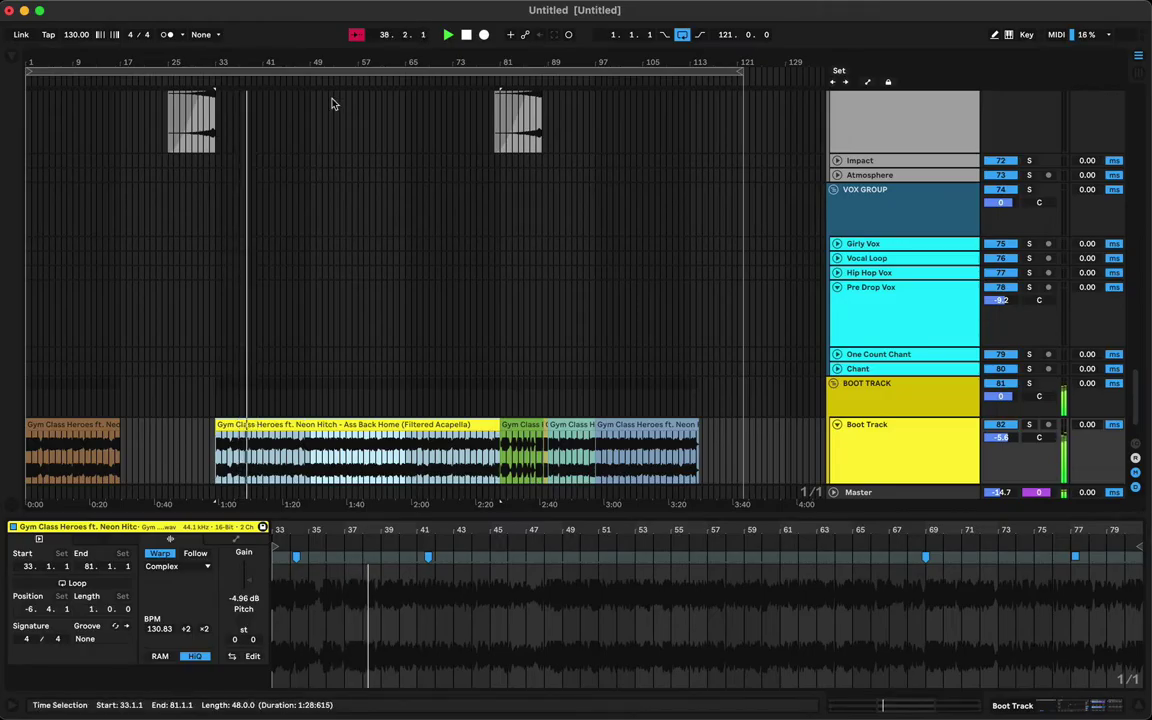
pyautogui.moveTo(260, 62); pyautogui.dragTo(330, 62)
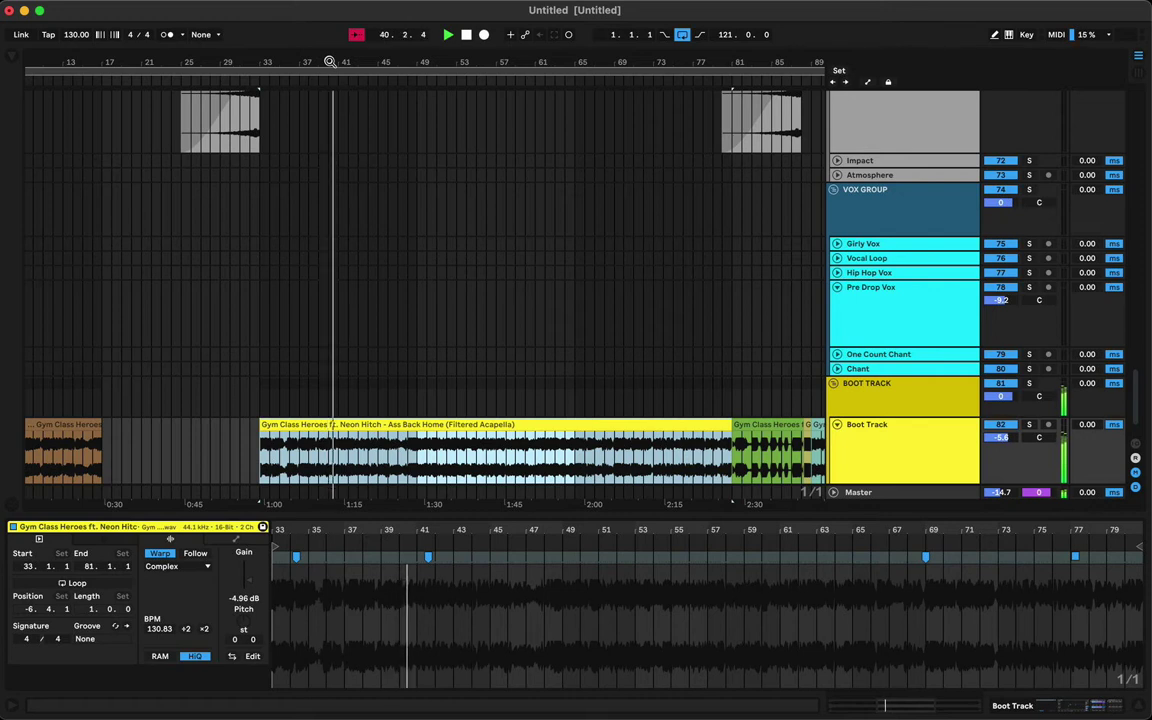
pyautogui.click(402, 460)
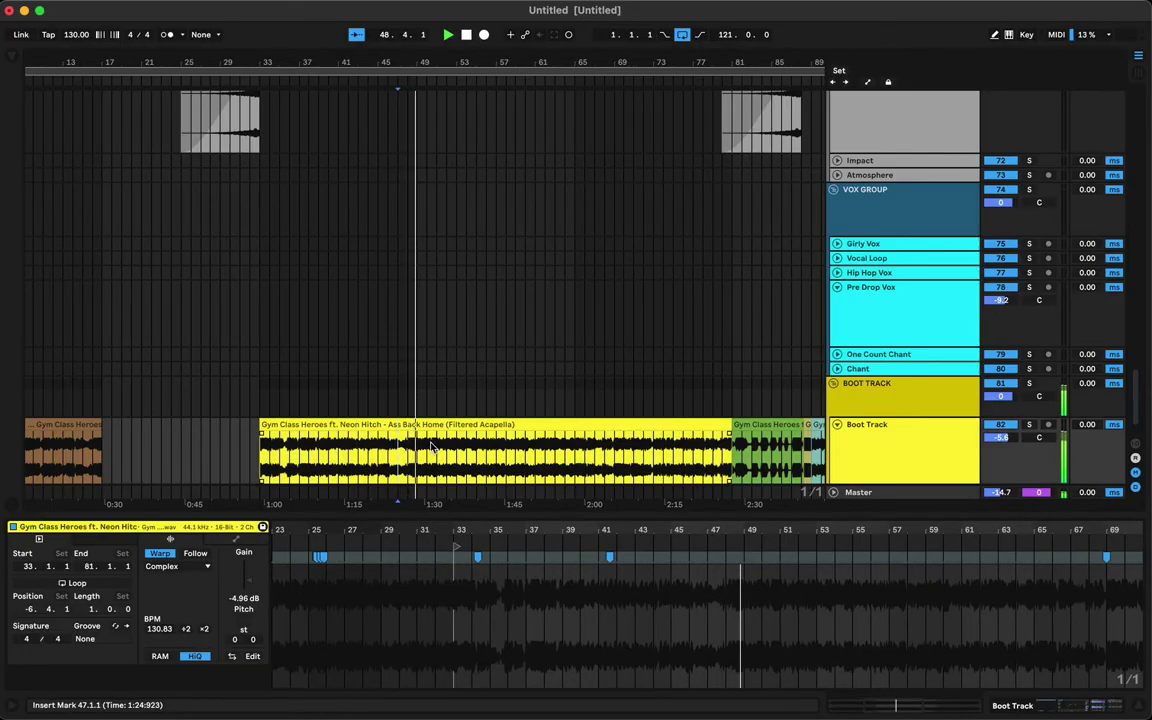
pyautogui.click(431, 456)
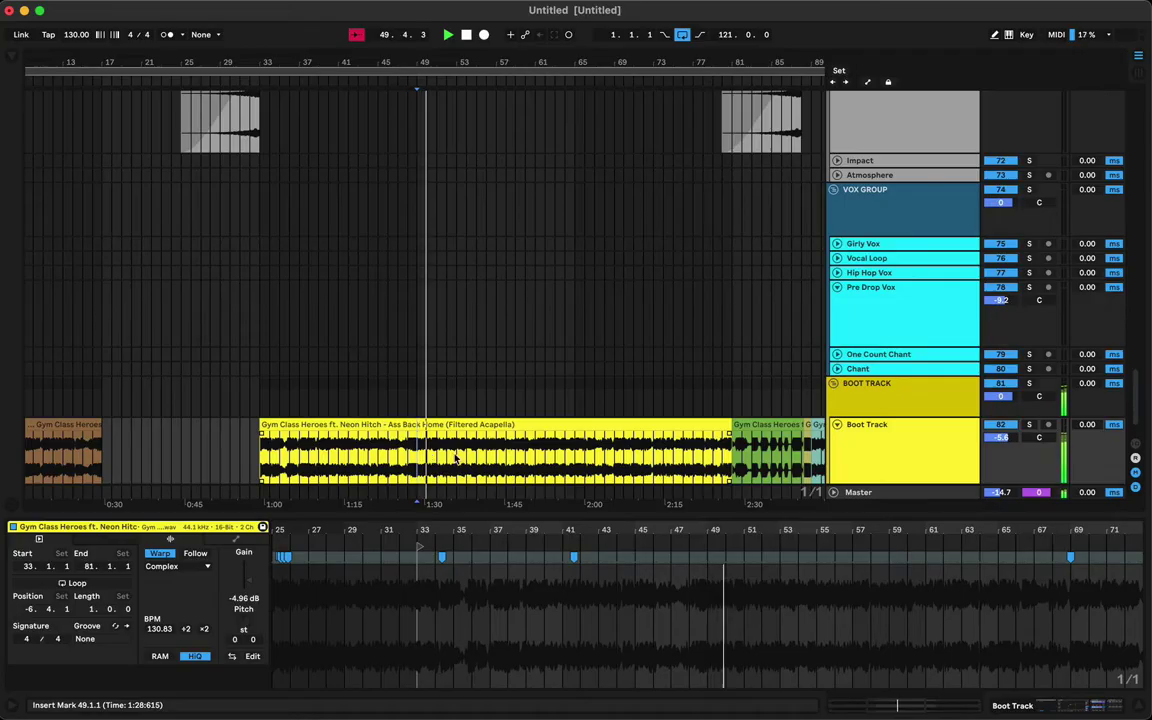
# Play the yellow clip's start at bar 33 and compare it with the brown clip's start at bar 1.
pyautogui.click(382, 423)
pyautogui.hscroll(-3, 390, 448)
pyautogui.press('space')
pyautogui.press('space')
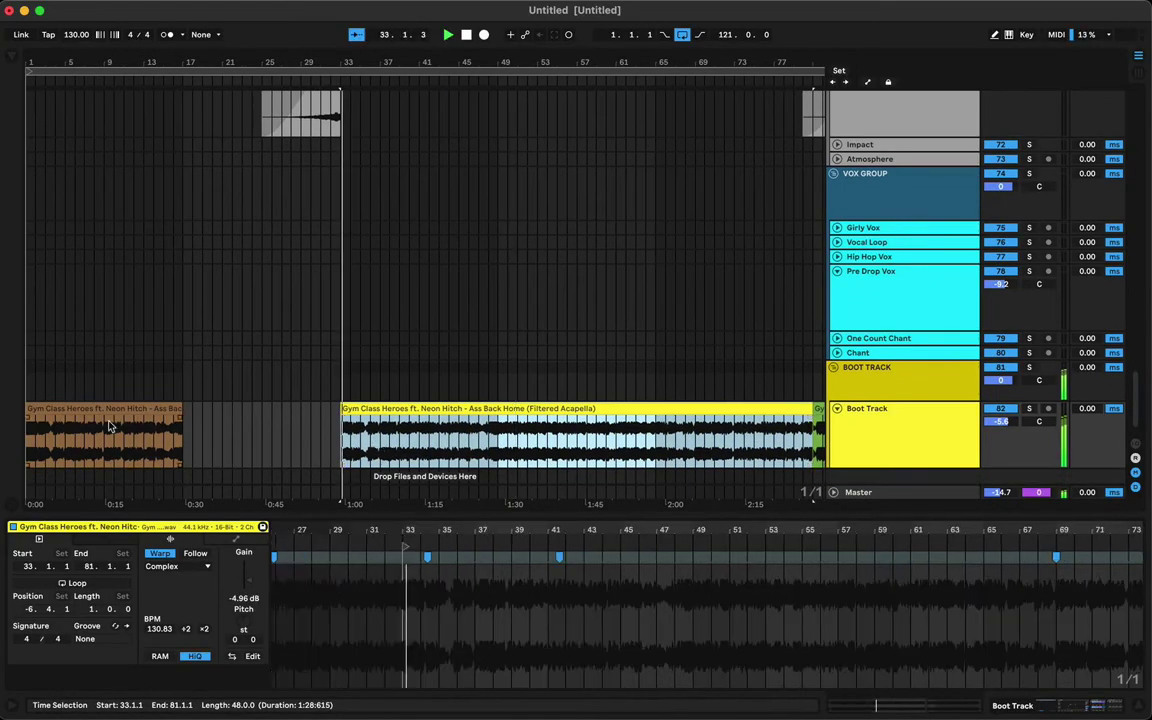
pyautogui.click(60, 410)
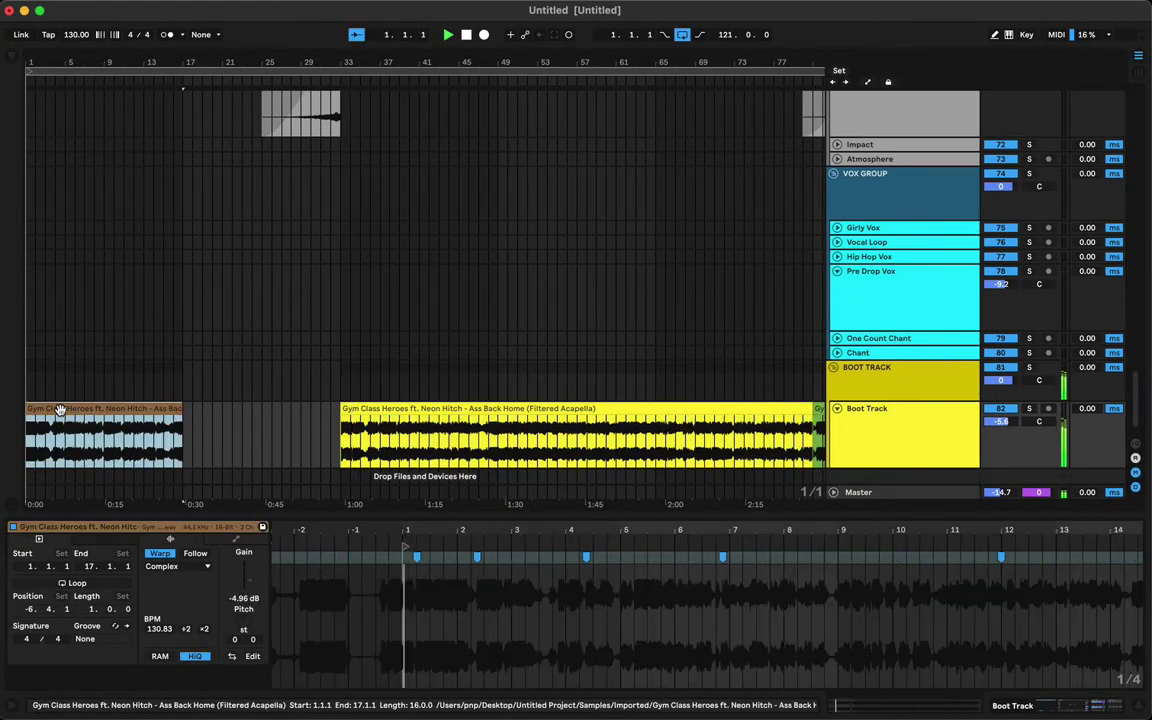
# Listen to the yellow clip from bars 63 and 67 through to its end at bar 81.
pyautogui.click(554, 440)
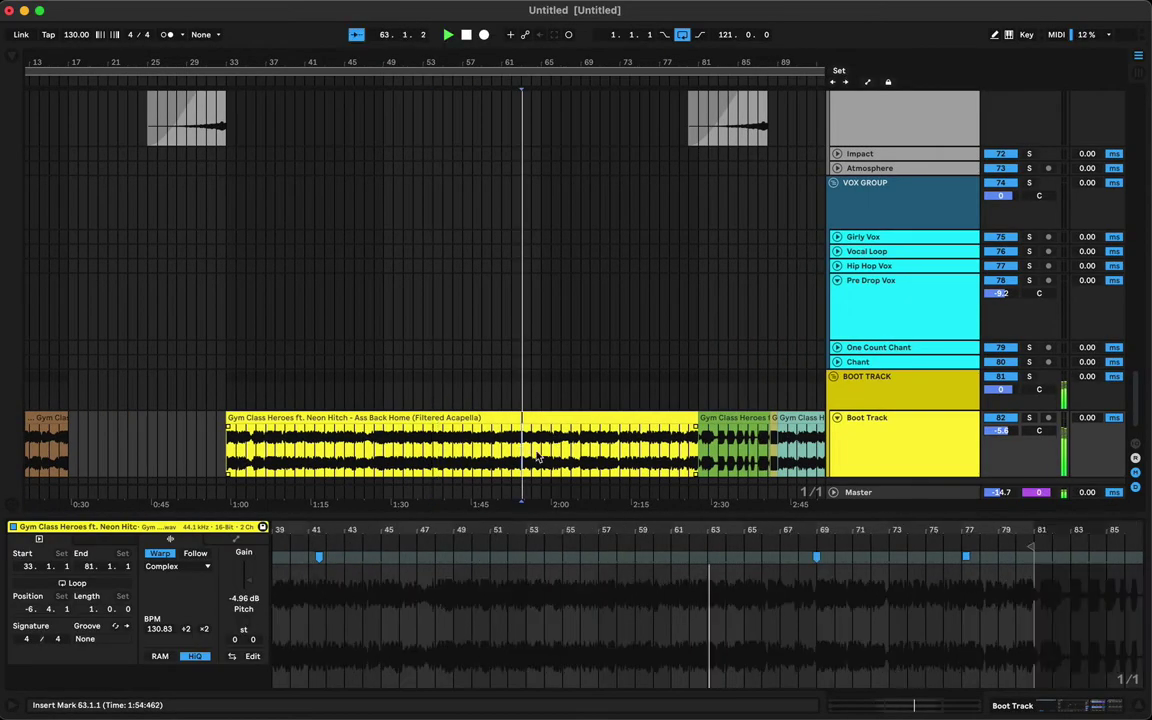
pyautogui.click(566, 455)
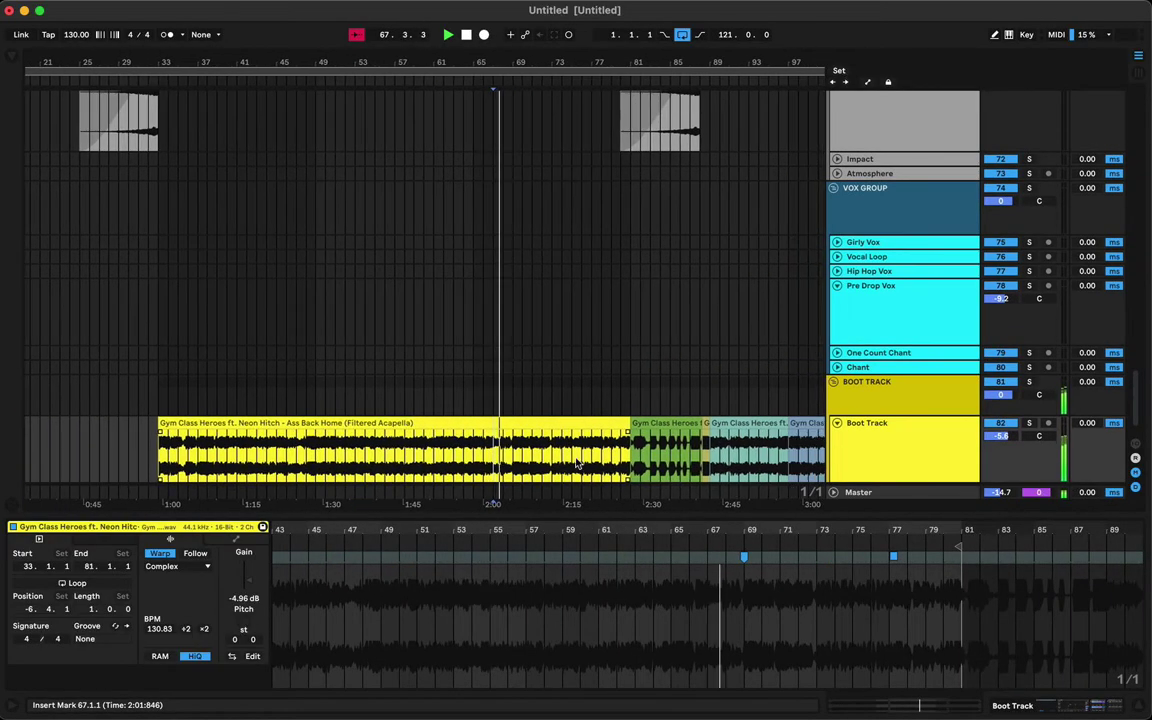
pyautogui.click(566, 456)
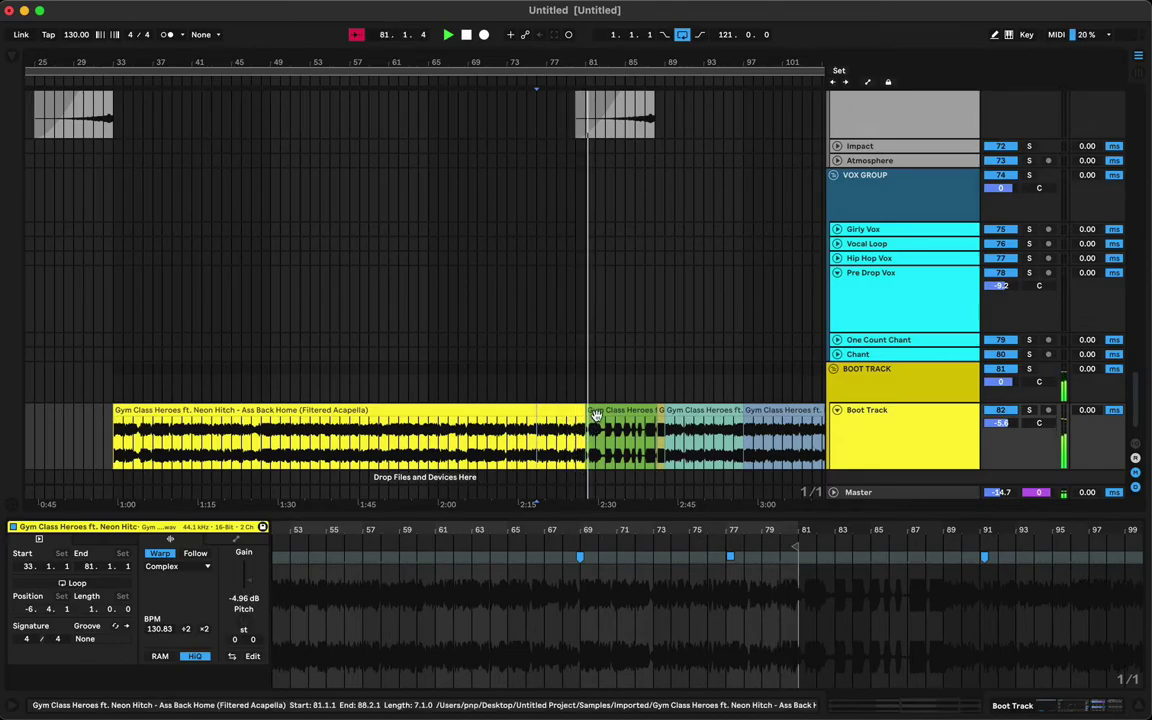
pyautogui.click(570, 447)
pyautogui.click(509, 409)
# Play the yellow clip from bar 65, split it at 65.1.1 and delete the part from bar 33 to 65.
pyautogui.click(430, 452)
pyautogui.press('space')
pyautogui.press('space')
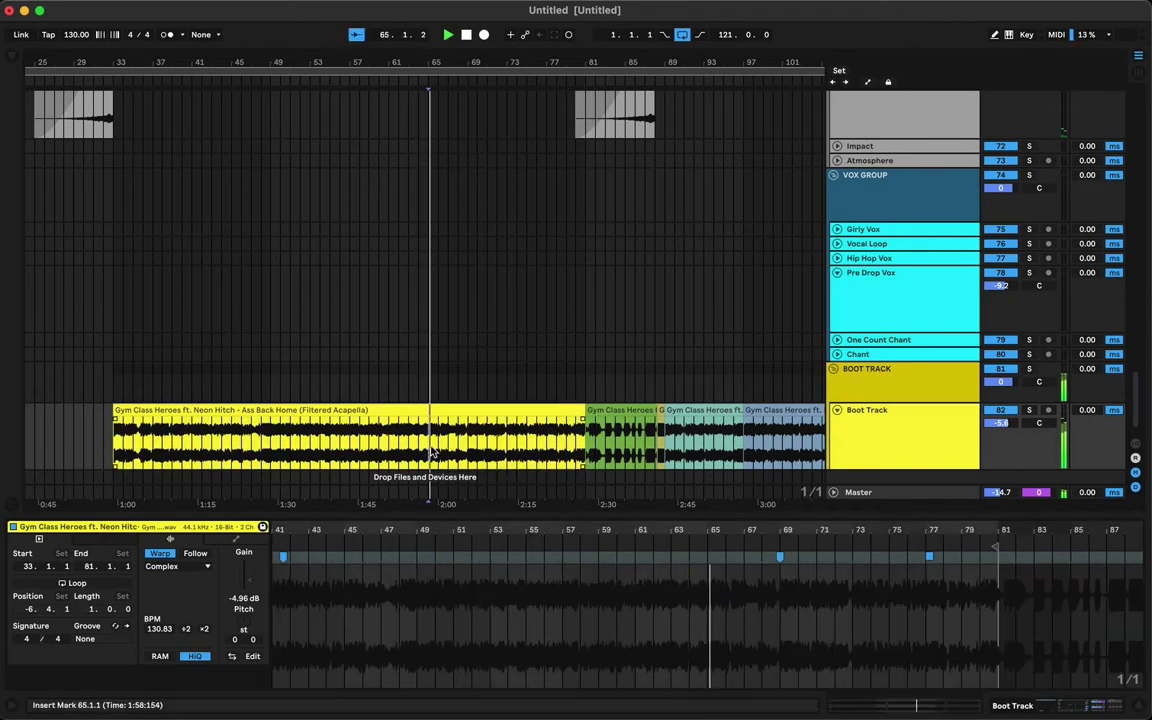
pyautogui.press('super+e')
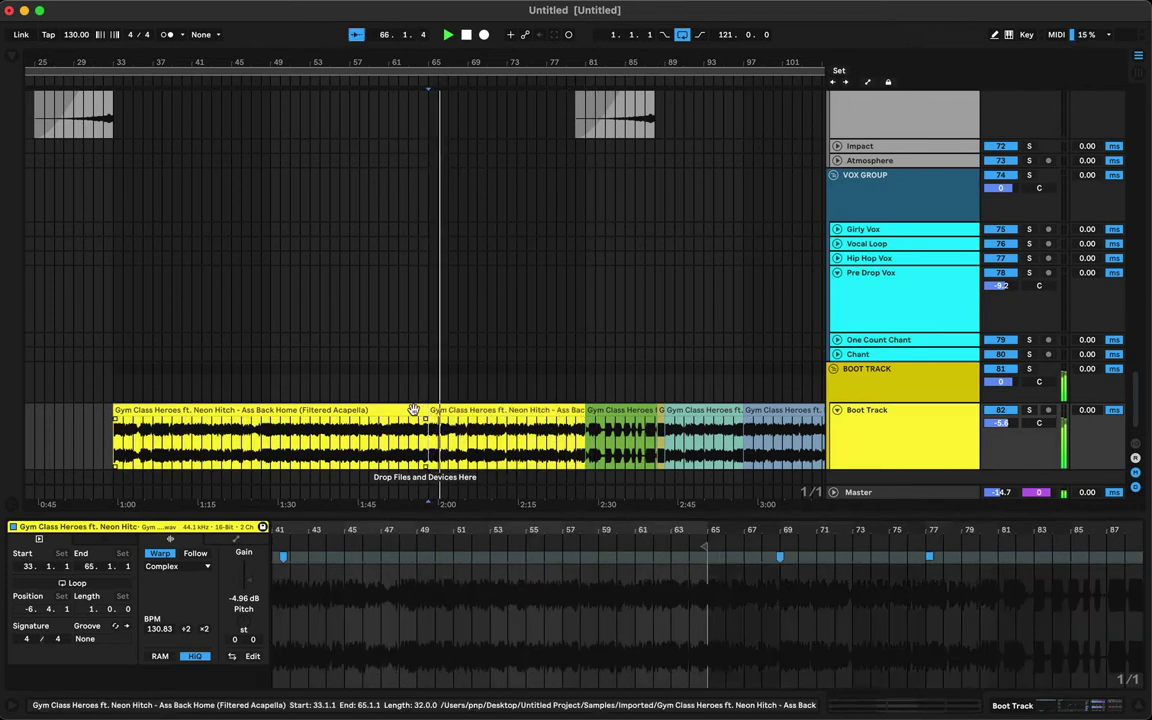
pyautogui.click(413, 410)
pyautogui.press('Delete')
# Color the remaining clip from bar 65 to 81 cyan.
pyautogui.click(465, 412)
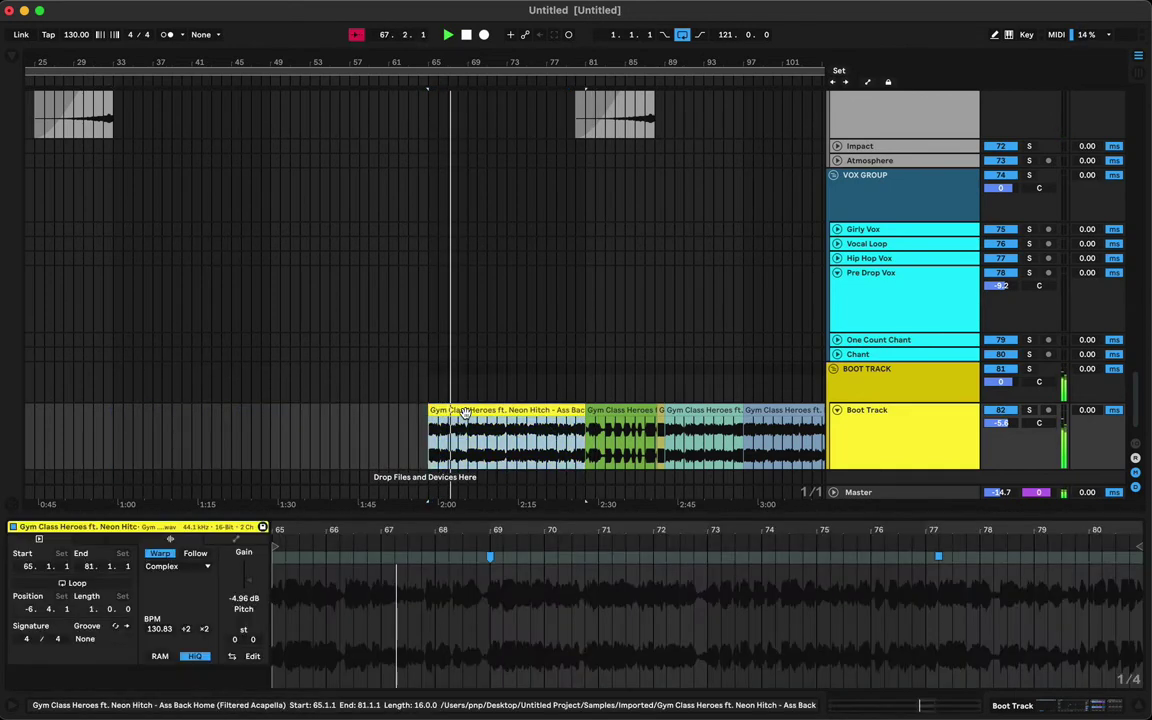
pyautogui.rightClick(499, 413)
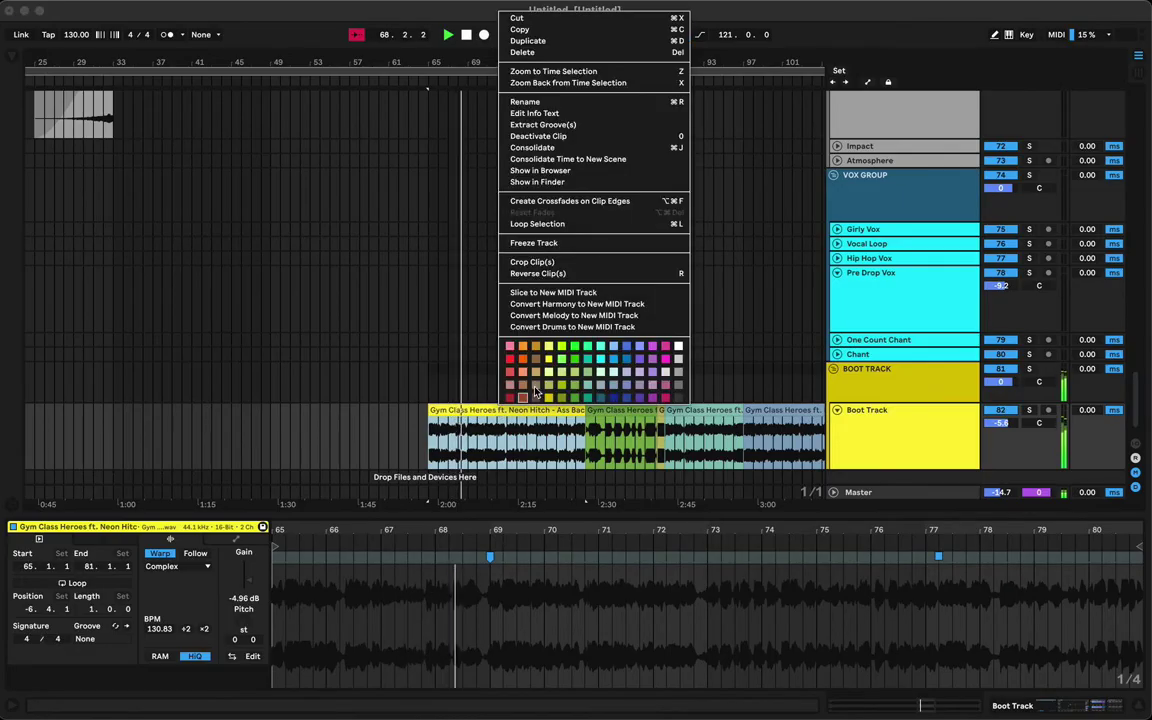
pyautogui.click(601, 360)
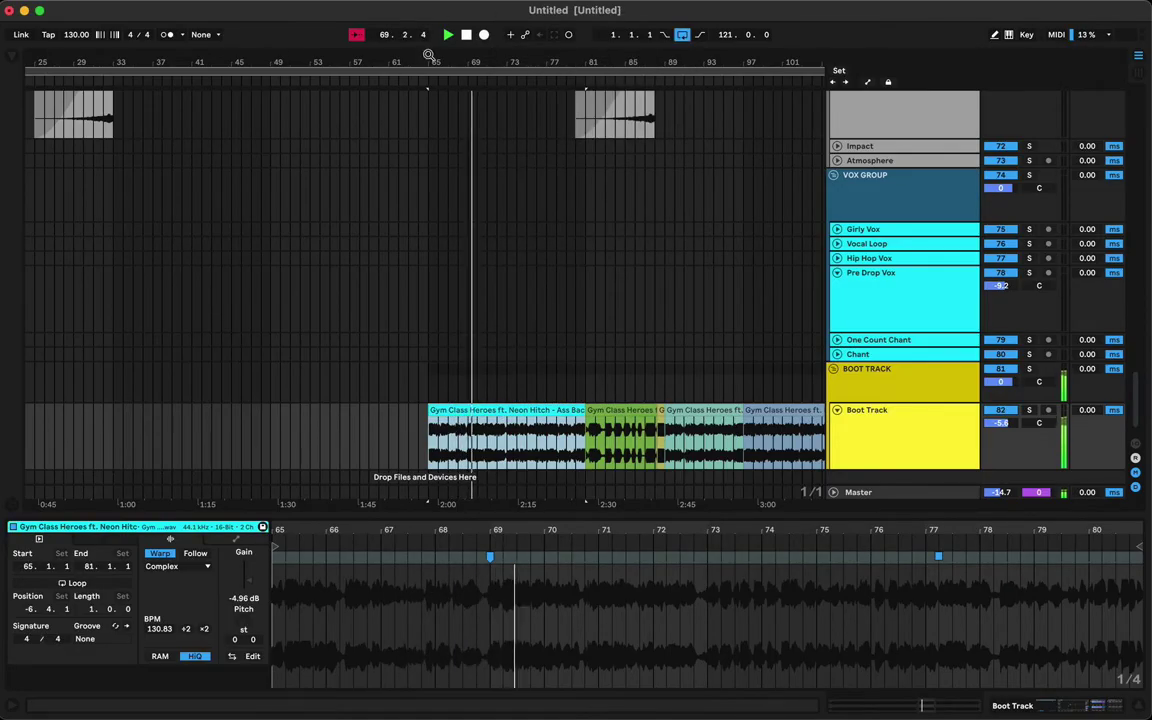
# Move the brown opening clip to start at bar 33 and play it from there.
pyautogui.moveTo(428, 57); pyautogui.dragTo(430, 30)
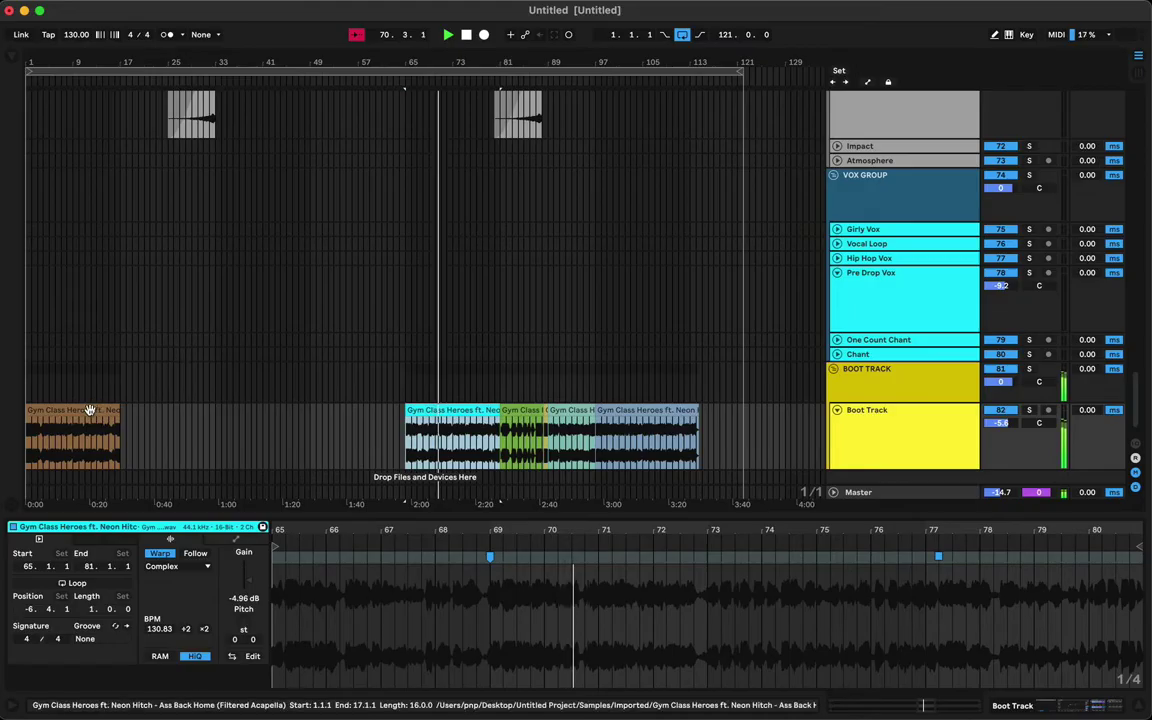
pyautogui.click(143, 435)
pyautogui.moveTo(143, 435); pyautogui.dragTo(280, 436)
pyautogui.press('space')
pyautogui.press('space')
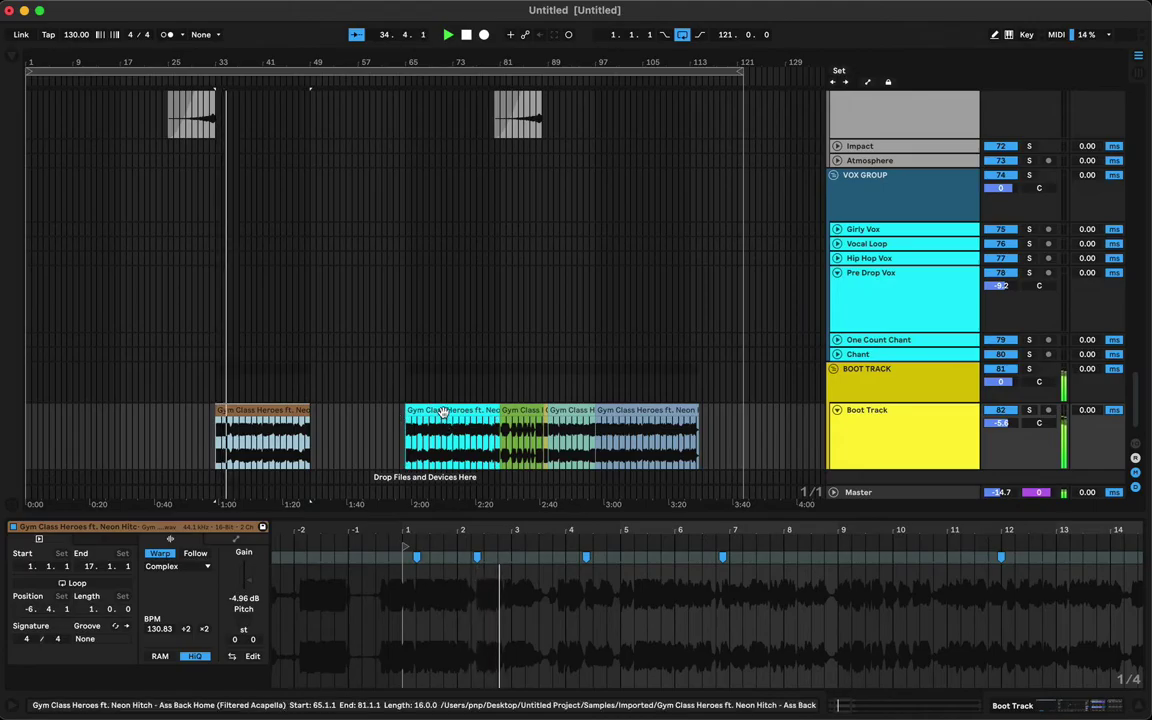
# Check the end of the brown clip and move the cyan clip to bar 49, directly behind it.
pyautogui.moveTo(433, 407); pyautogui.dragTo(400, 418)
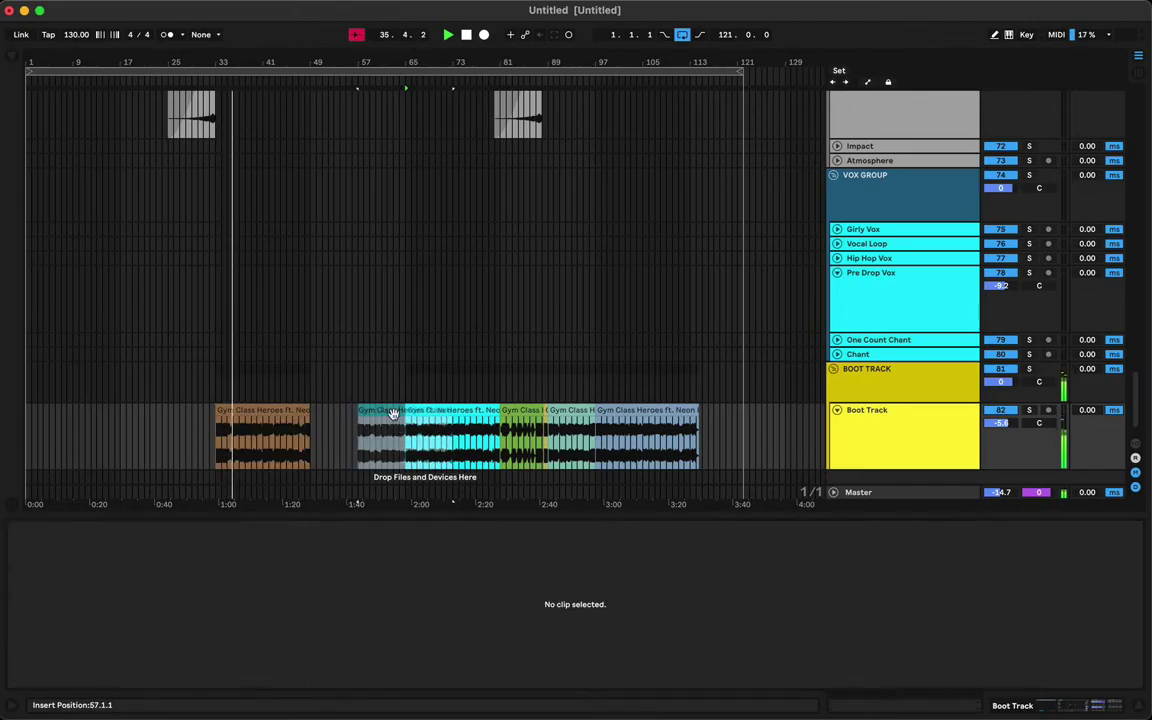
pyautogui.click(300, 440)
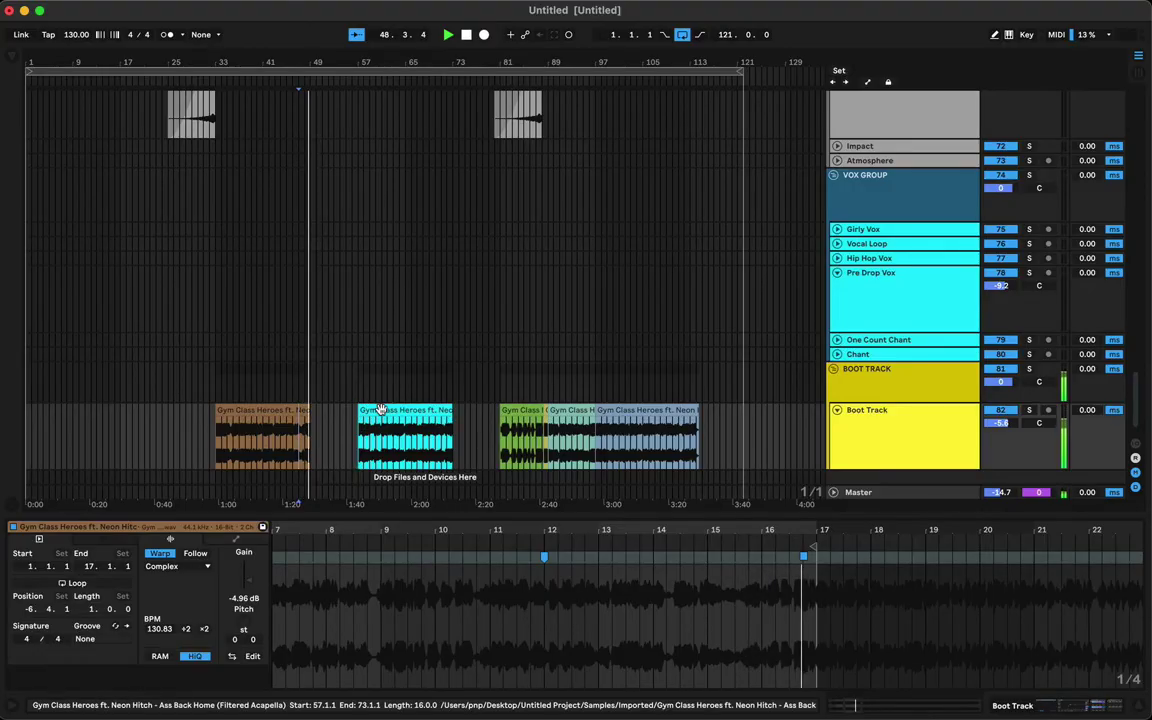
pyautogui.moveTo(380, 410); pyautogui.dragTo(336, 427)
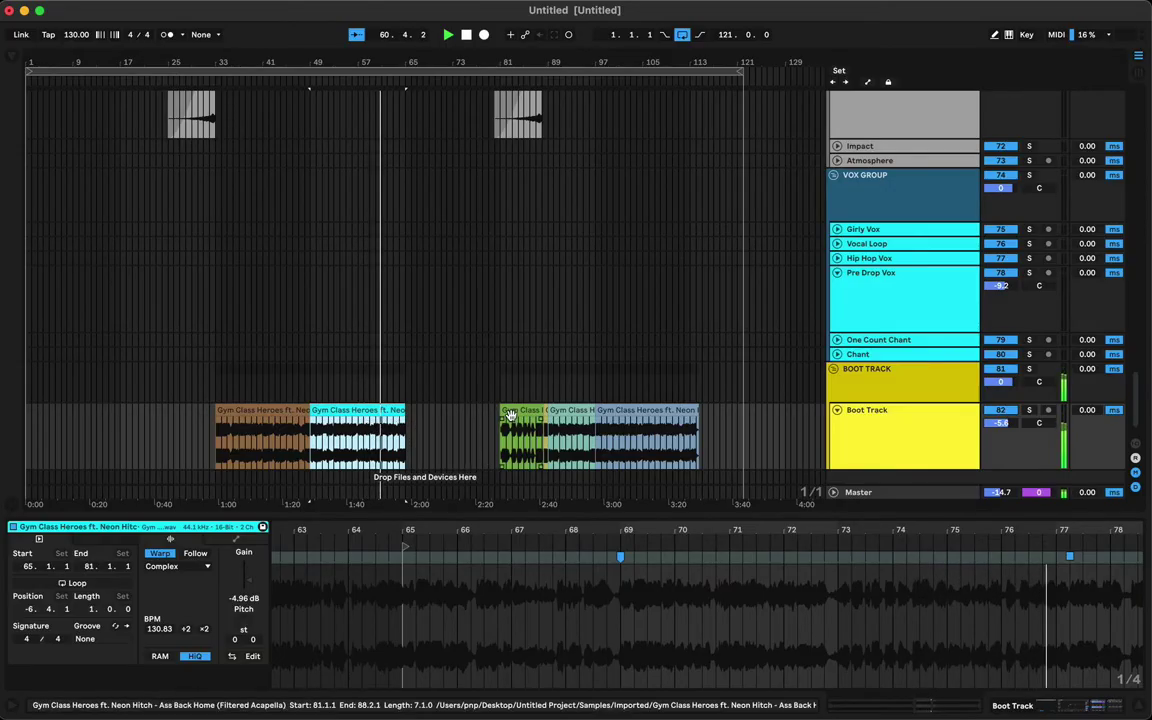
# Play the cyan clip's ending from bar 64 and extend the clip to end at 66.1.1.
pyautogui.click(401, 449)
pyautogui.press('space')
pyautogui.press('space')
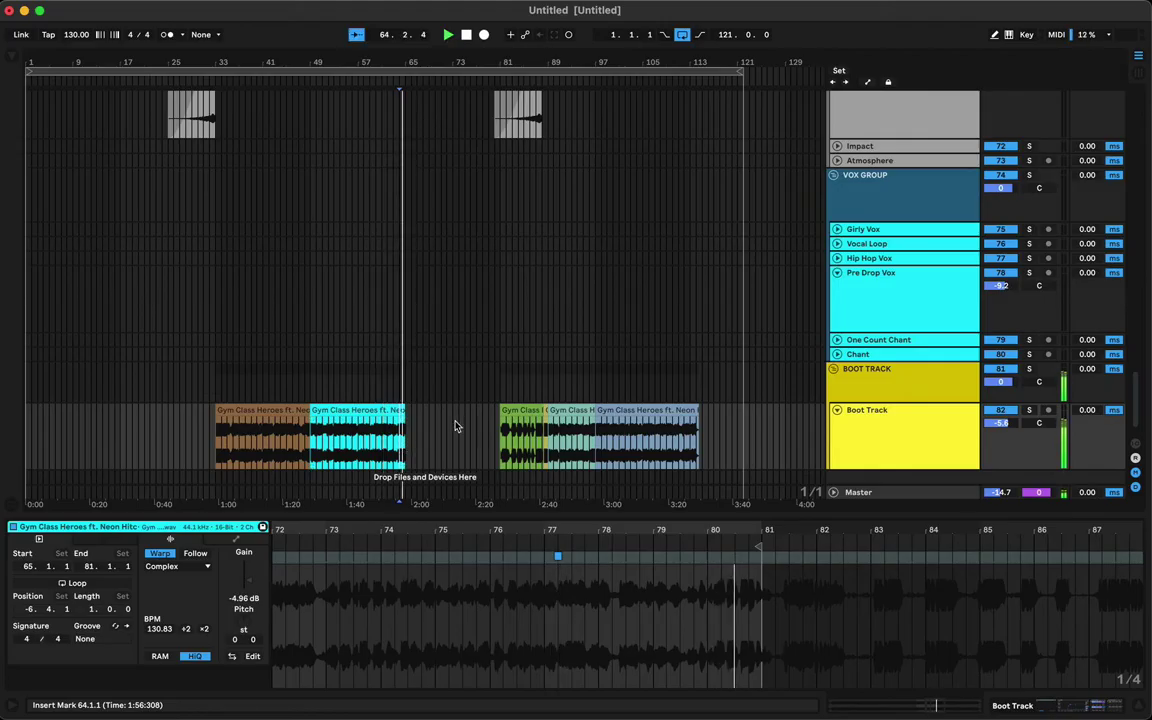
pyautogui.click(401, 411)
pyautogui.moveTo(400, 411); pyautogui.dragTo(407, 411)
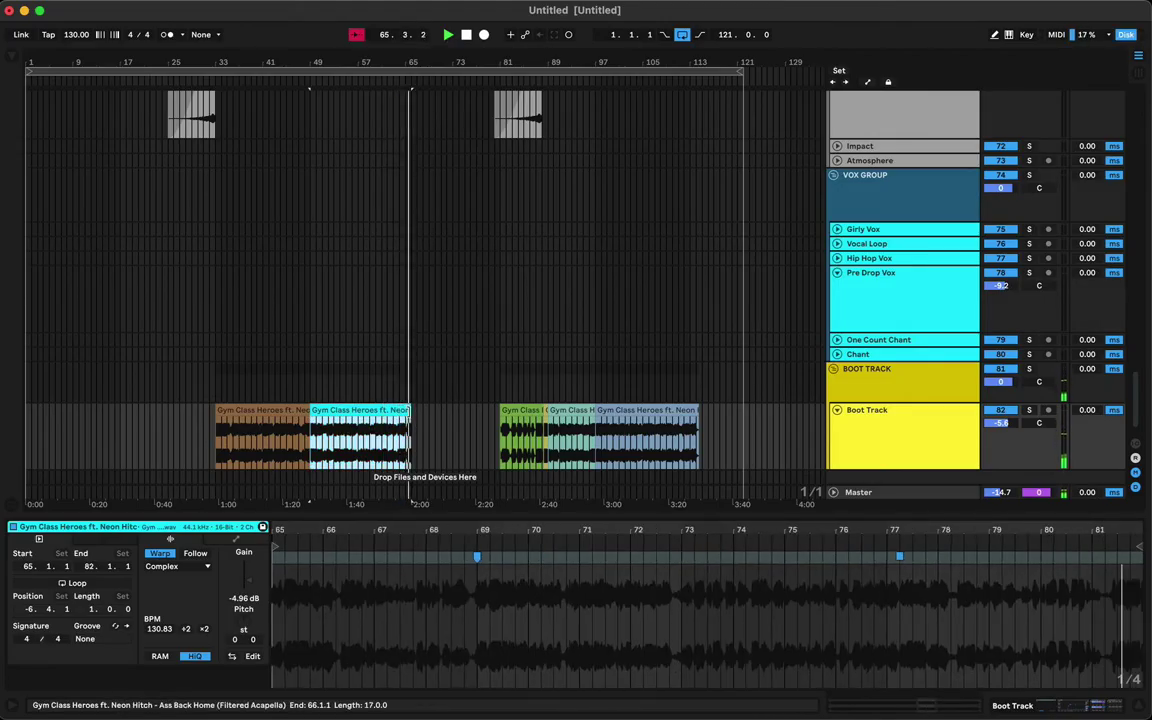
# Trim the cyan clip's tail to a clip end of 81.2.3 and replay its ending.
pyautogui.press('space')
pyautogui.click(395, 390)
pyautogui.press('space')
pyautogui.moveTo(399, 63); pyautogui.dragTo(396, 290)
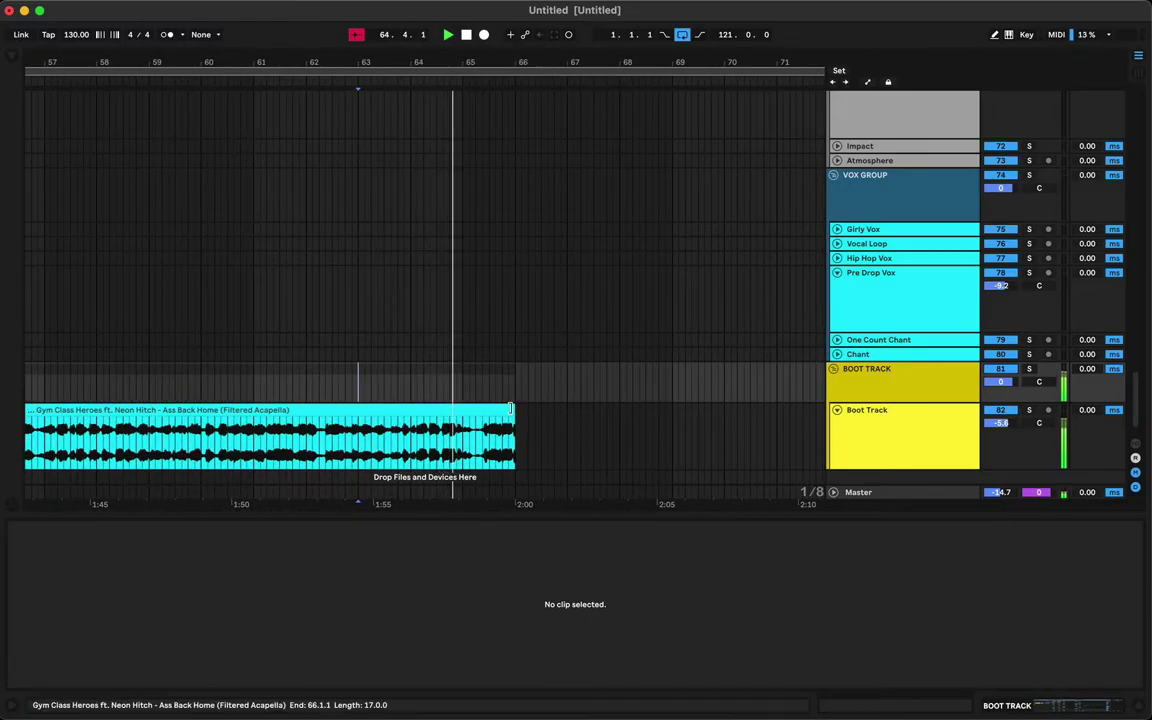
pyautogui.moveTo(514, 440); pyautogui.dragTo(479, 412)
pyautogui.click(470, 428)
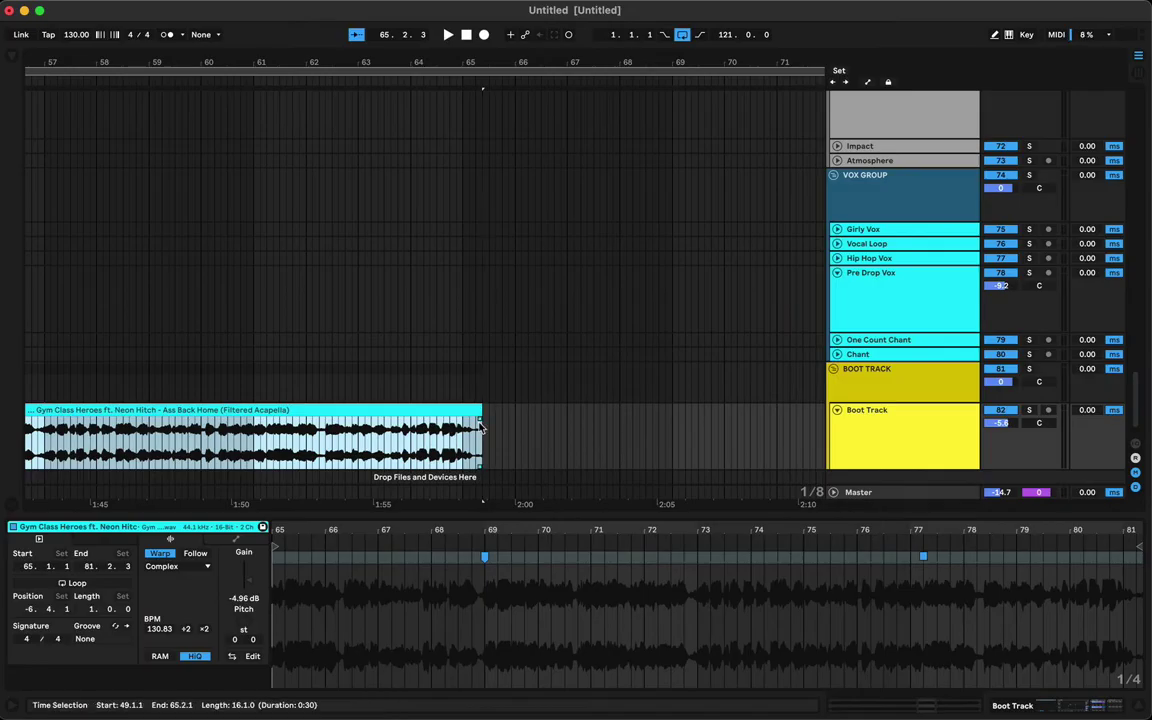
pyautogui.click(391, 448)
pyautogui.press('space')
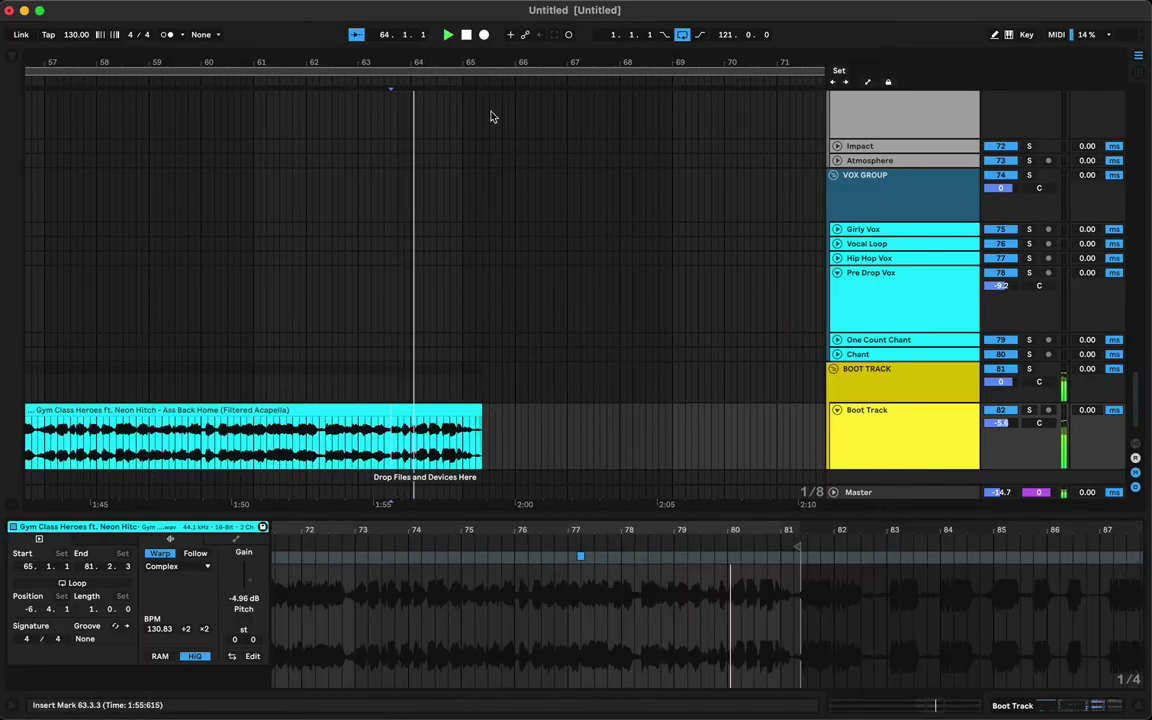
# Move the green clip to start at bar 66, after the cyan clip, and play it.
pyautogui.moveTo(503, 60); pyautogui.dragTo(424, 61)
pyautogui.press('space')
pyautogui.click(512, 413)
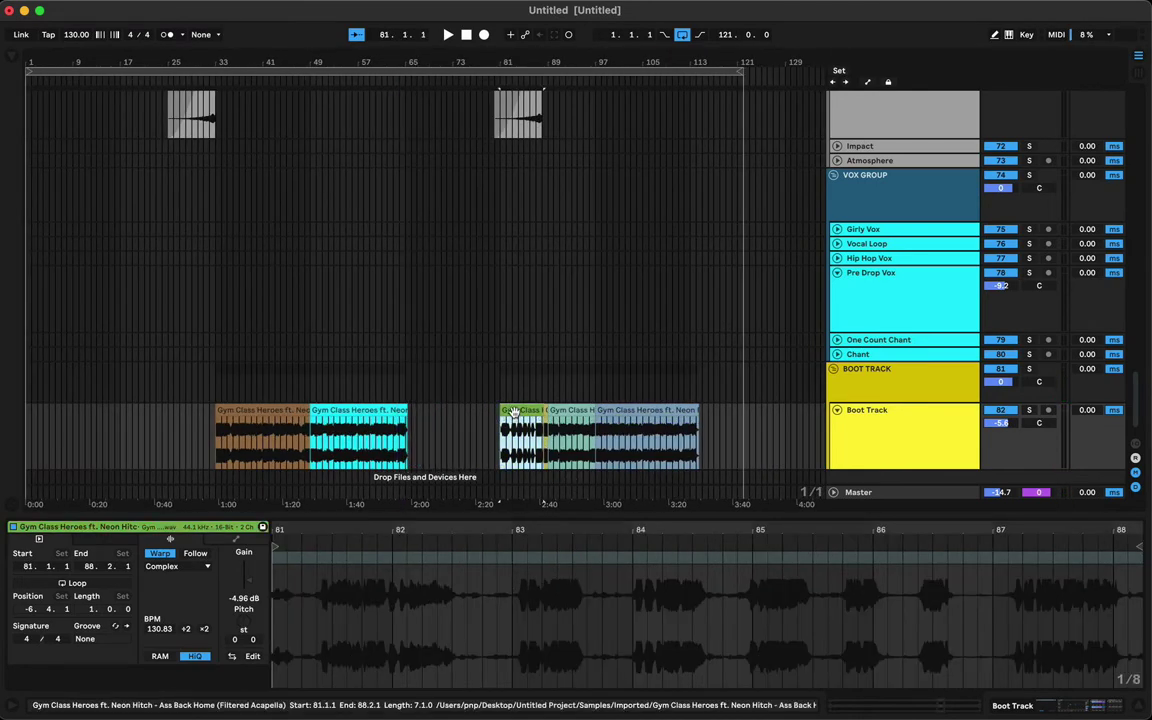
pyautogui.moveTo(512, 413); pyautogui.dragTo(424, 417)
pyautogui.press('space')
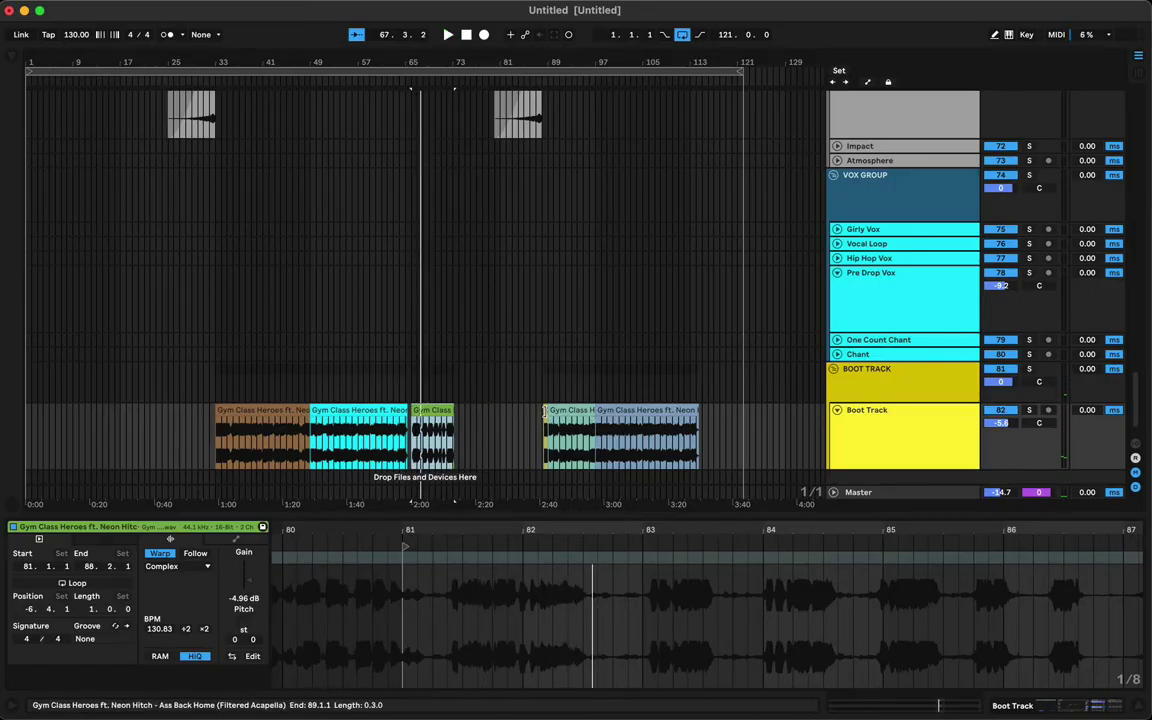
# Place the short clip just after the green one, move the teal clip to bar 76 and listen to its ending.
pyautogui.moveTo(545, 412); pyautogui.dragTo(460, 424)
pyautogui.click(569, 414)
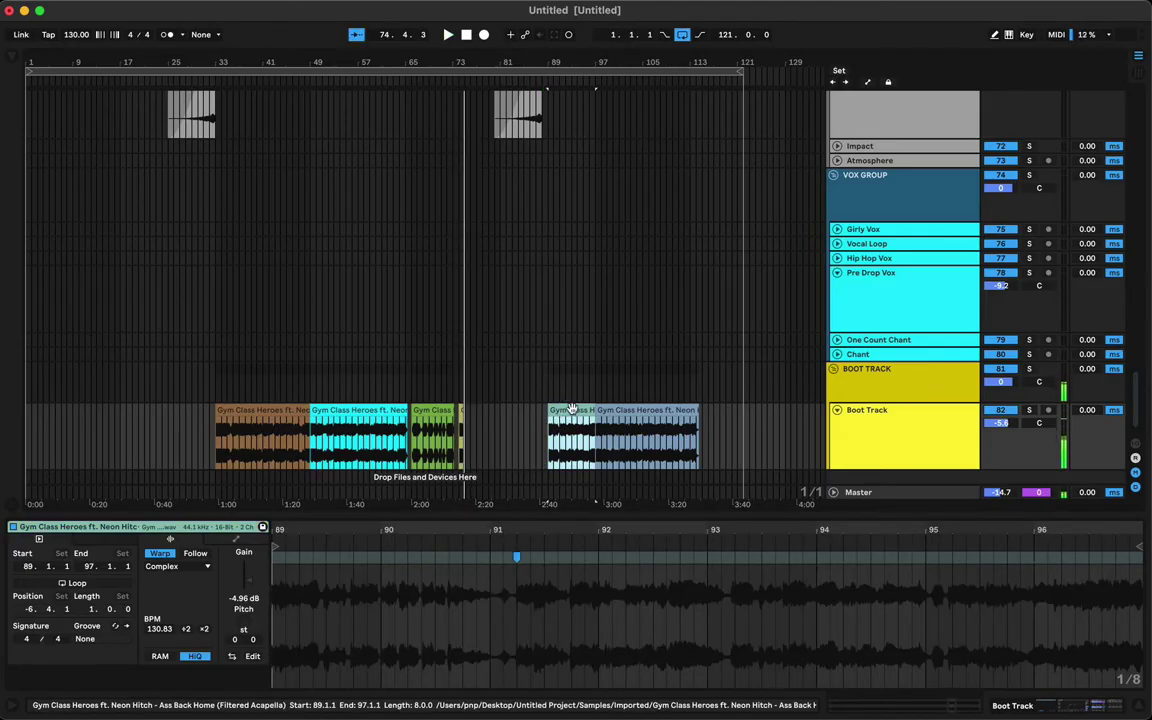
pyautogui.moveTo(571, 410); pyautogui.dragTo(493, 424)
pyautogui.press('space')
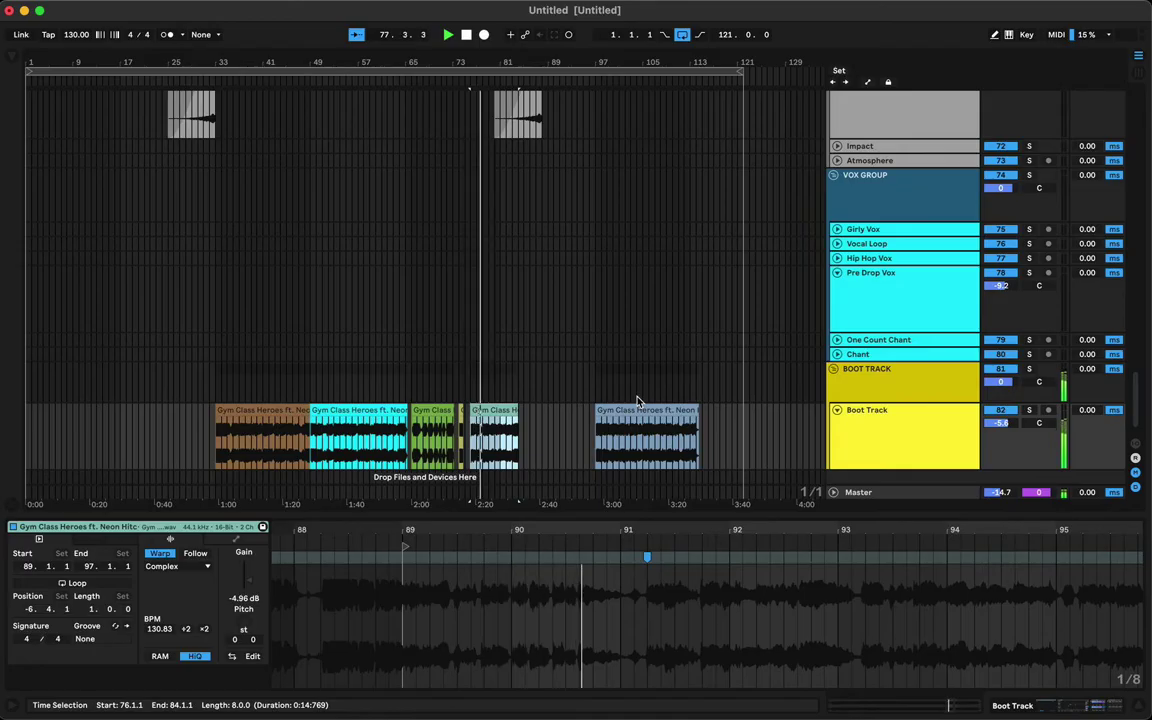
pyautogui.click(512, 441)
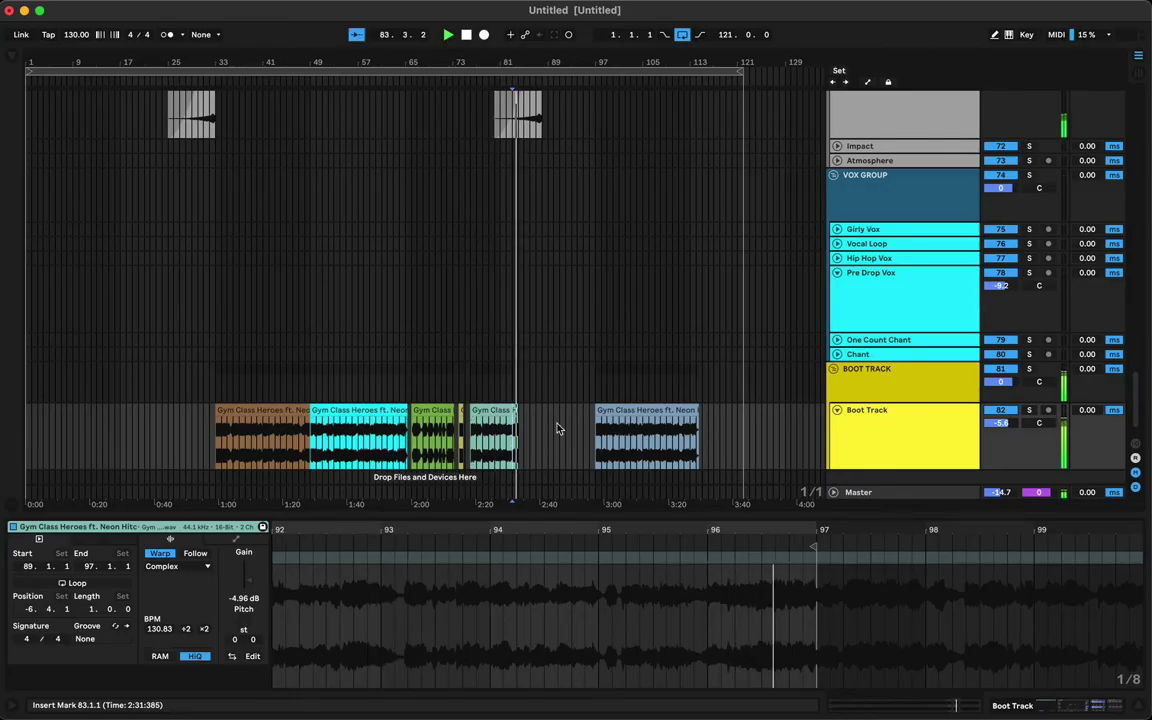
# Move the blue clip to start at bar 85 and listen to its start and its ending from bar 101.
pyautogui.click(612, 410)
pyautogui.moveTo(612, 410); pyautogui.dragTo(542, 441)
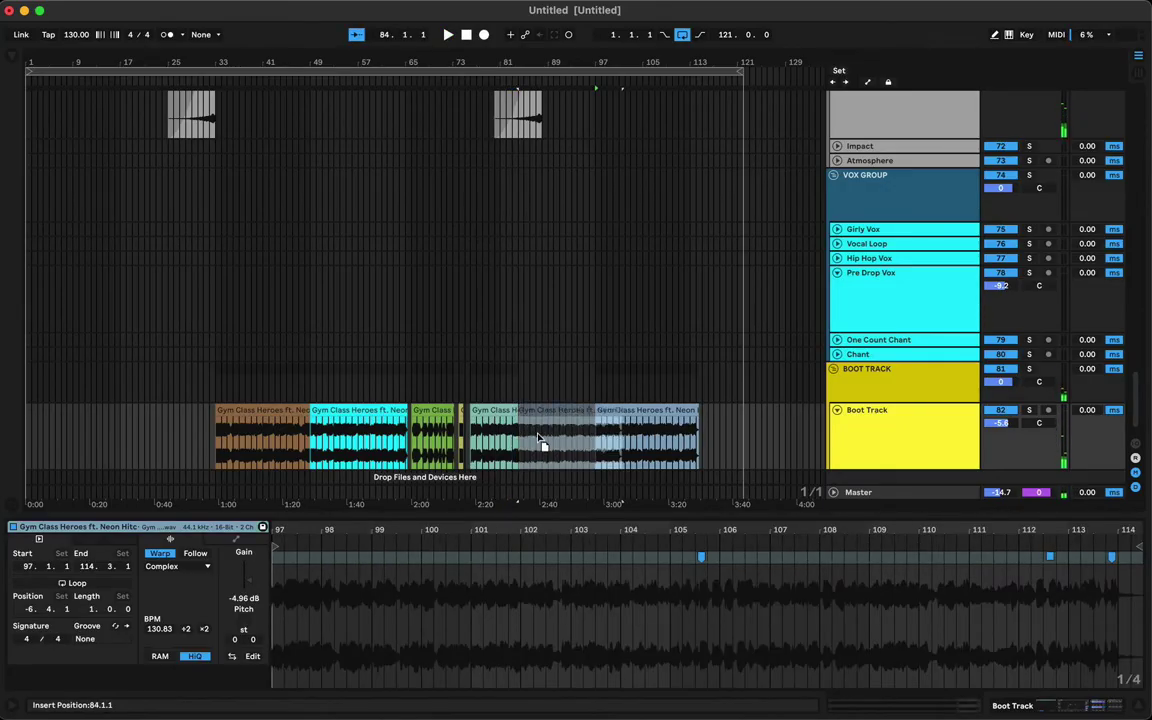
pyautogui.press('space')
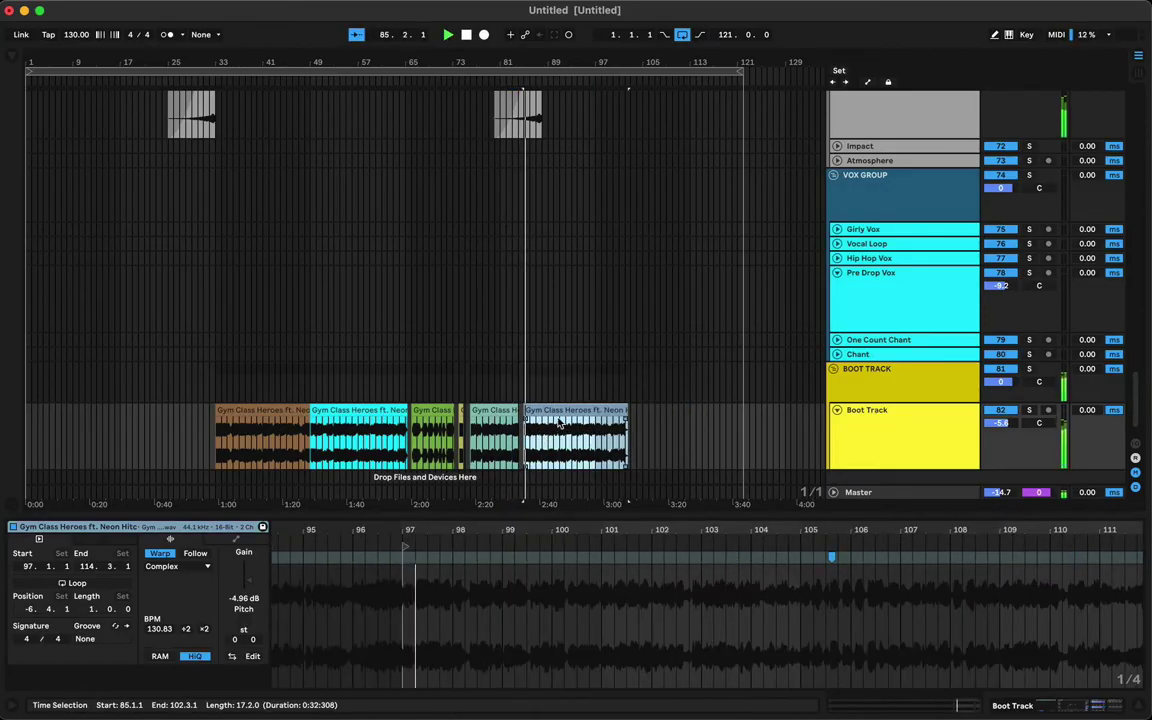
pyautogui.click(619, 444)
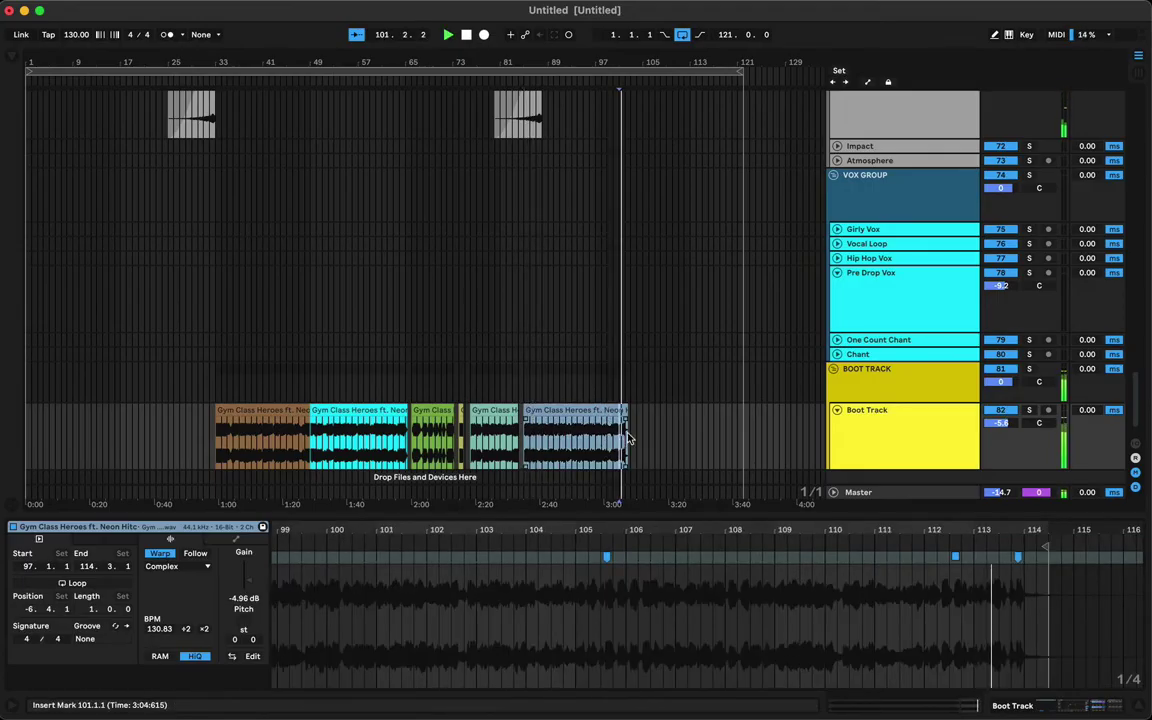
# Move the brown clip to start at bar 1 and play its opening.
pyautogui.scroll(-1, 431, 399)
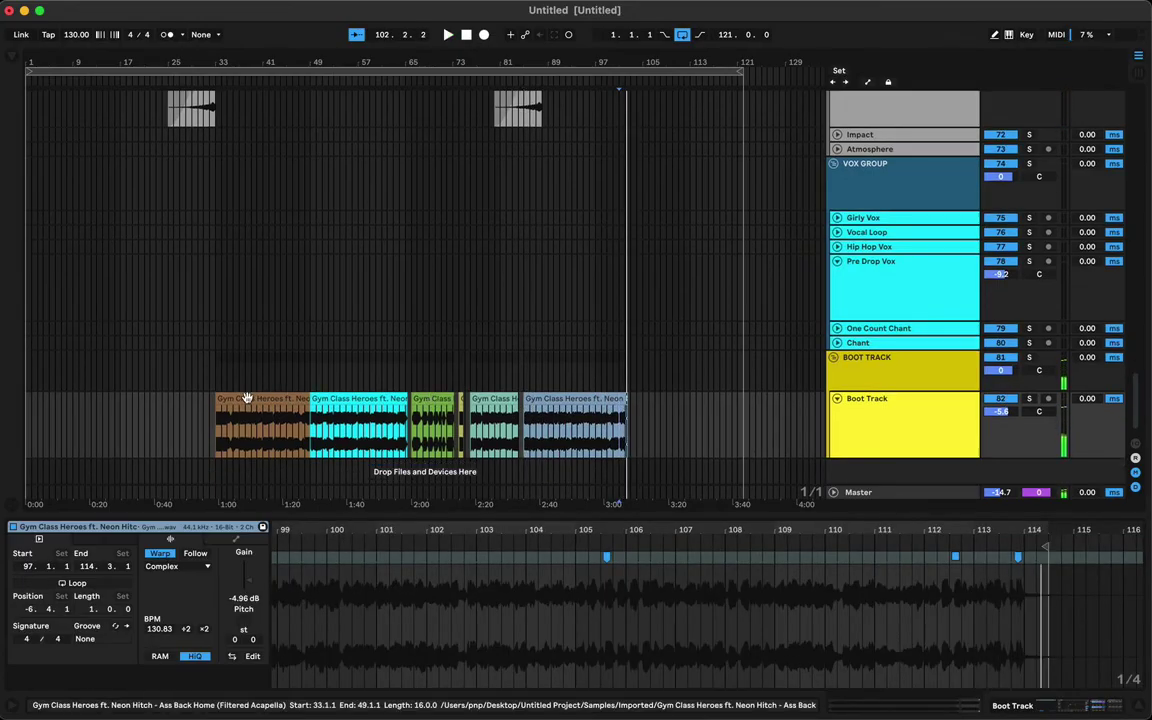
pyautogui.moveTo(246, 400); pyautogui.dragTo(105, 410)
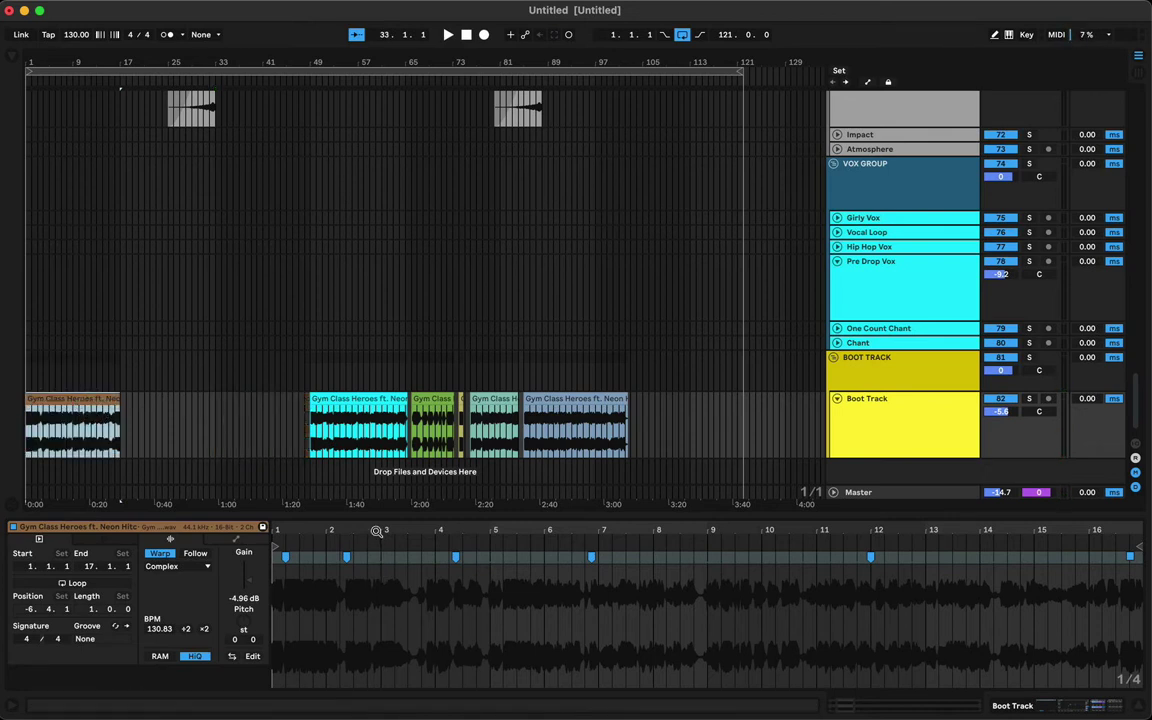
pyautogui.press('space')
pyautogui.moveTo(376, 532); pyautogui.dragTo(376, 570)
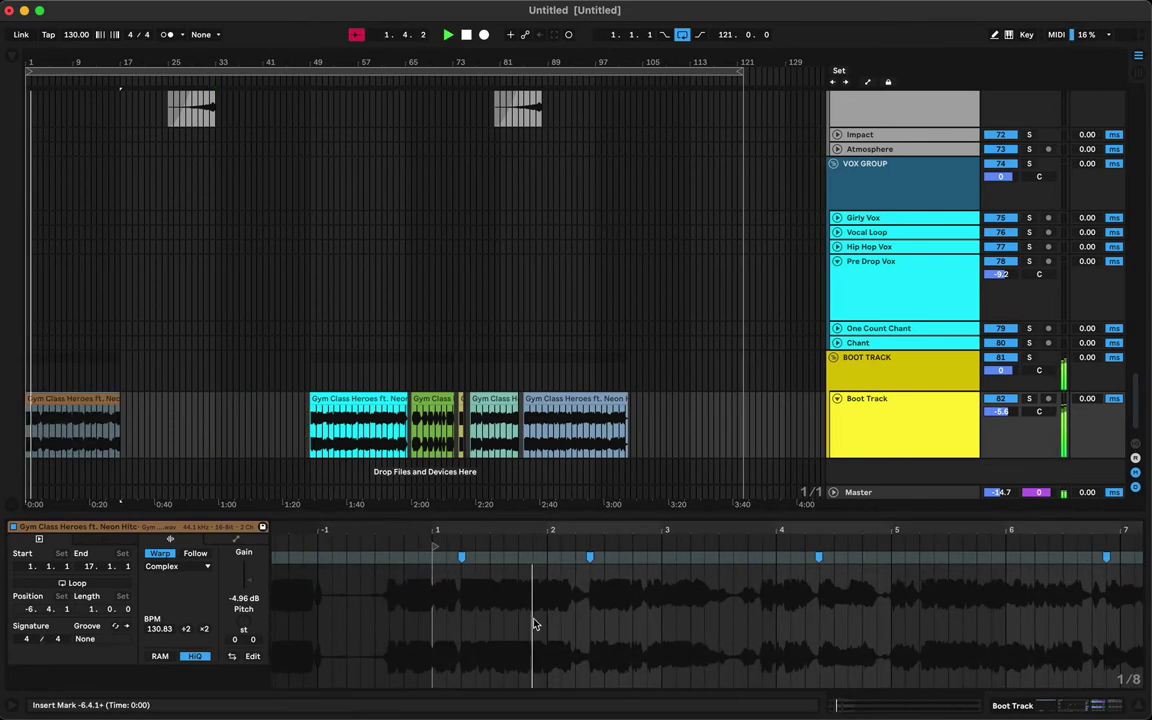
pyautogui.moveTo(453, 532); pyautogui.dragTo(453, 580)
pyautogui.press('space')
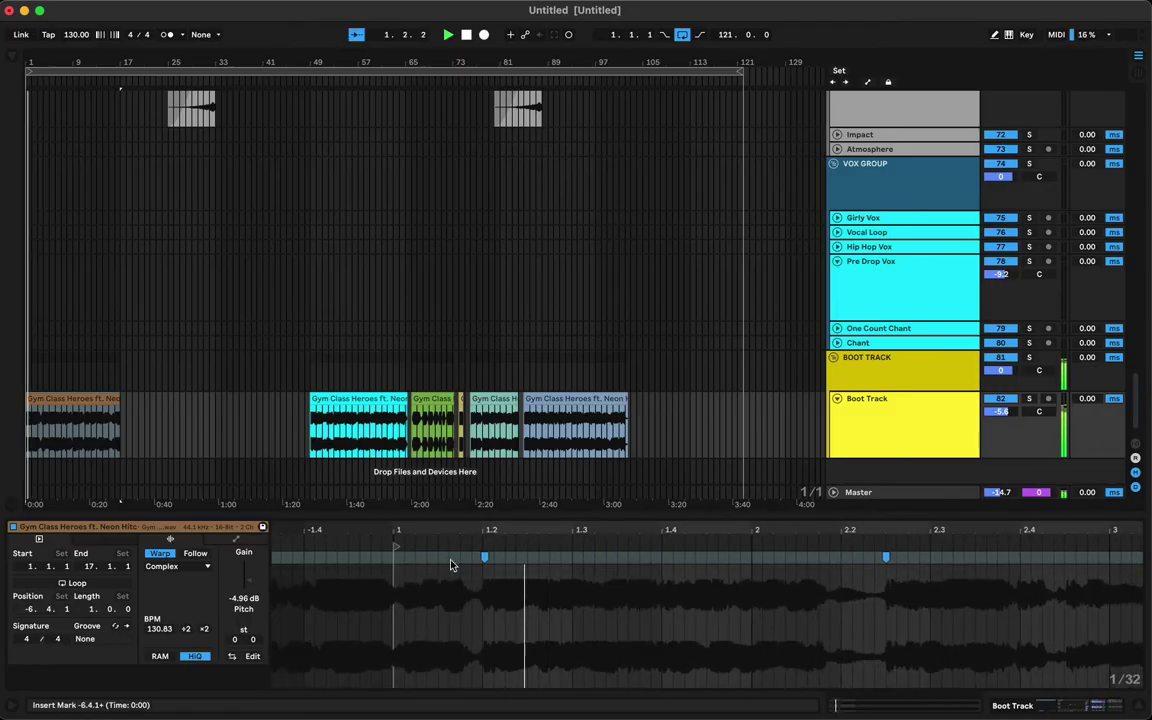
pyautogui.press('space')
pyautogui.press('space')
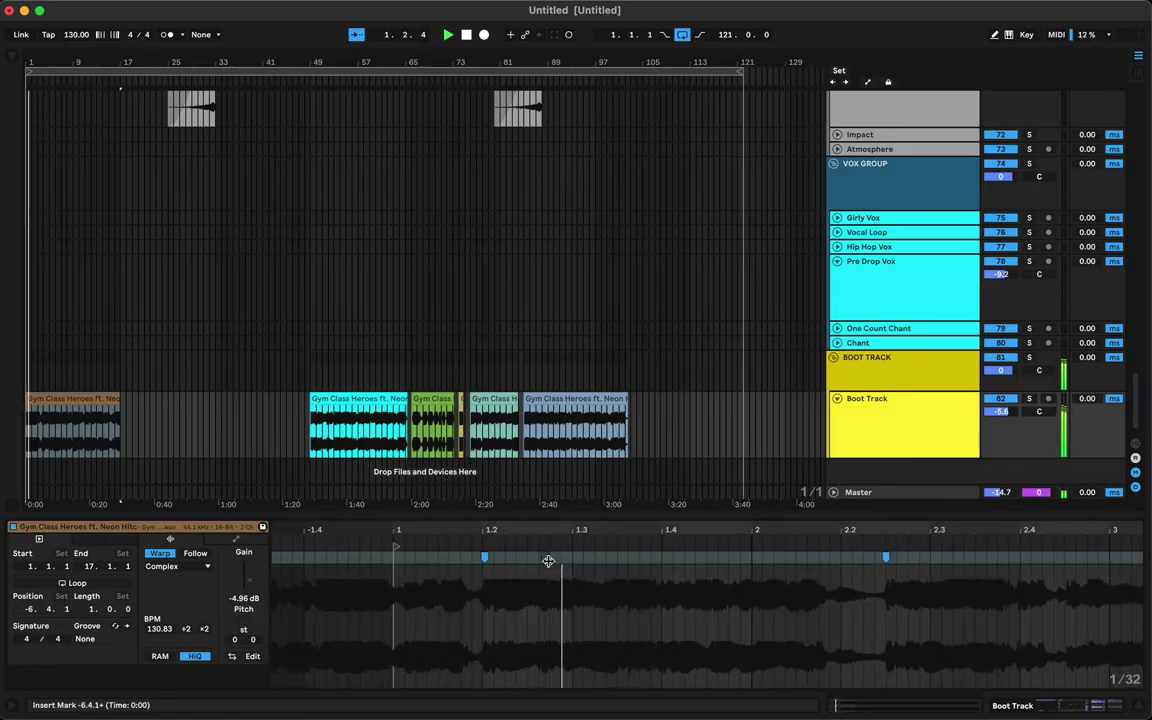
# Correct the brown clip's vocal timing by adding and shifting warp markers between its opening and bar 16.
pyautogui.press('space')
pyautogui.click(558, 563)
pyautogui.moveTo(557, 564); pyautogui.dragTo(549, 558)
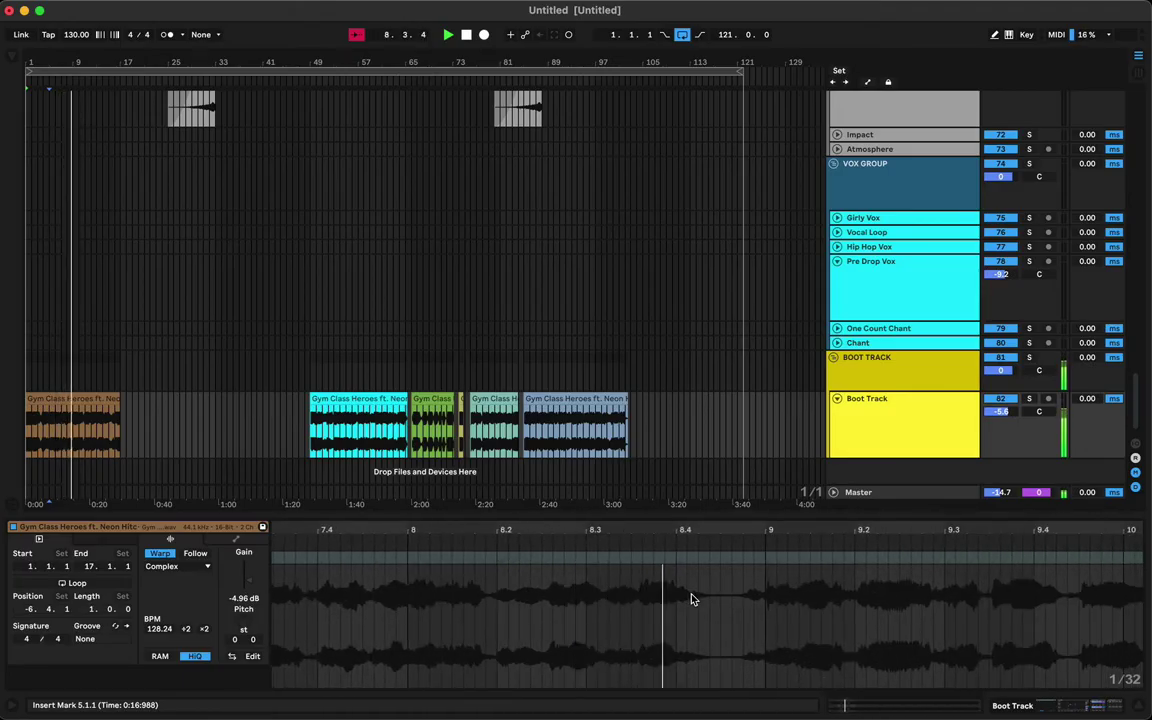
pyautogui.click(484, 552)
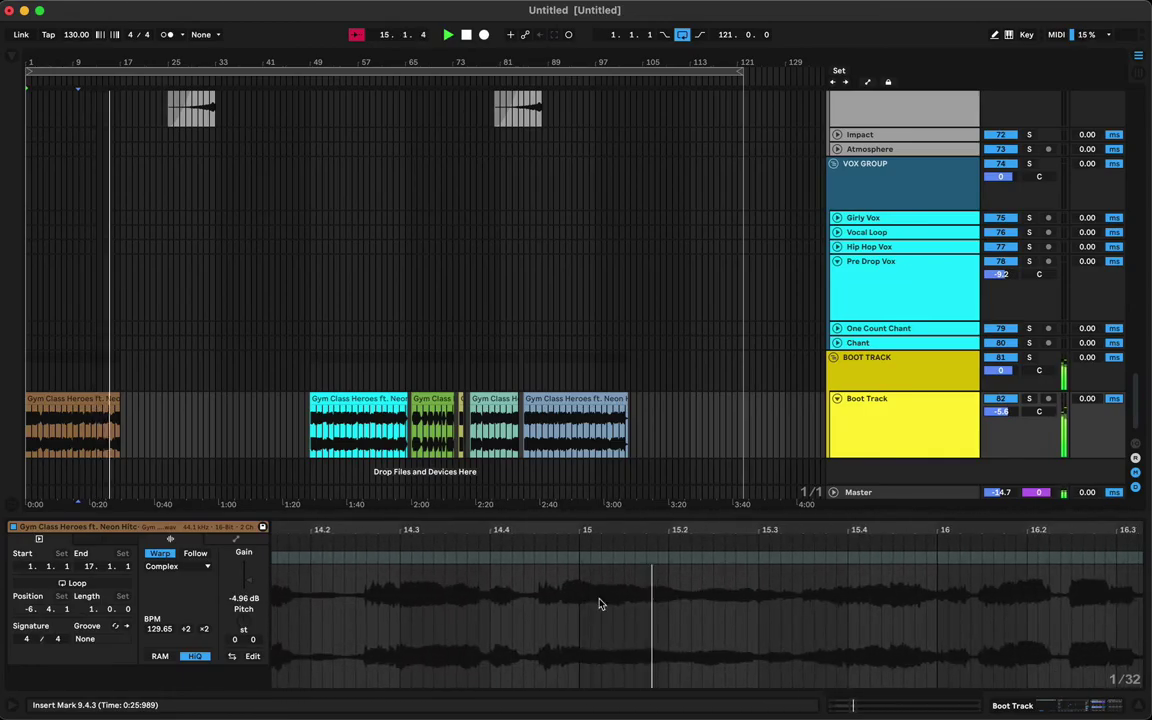
pyautogui.moveTo(535, 559); pyautogui.dragTo(532, 558)
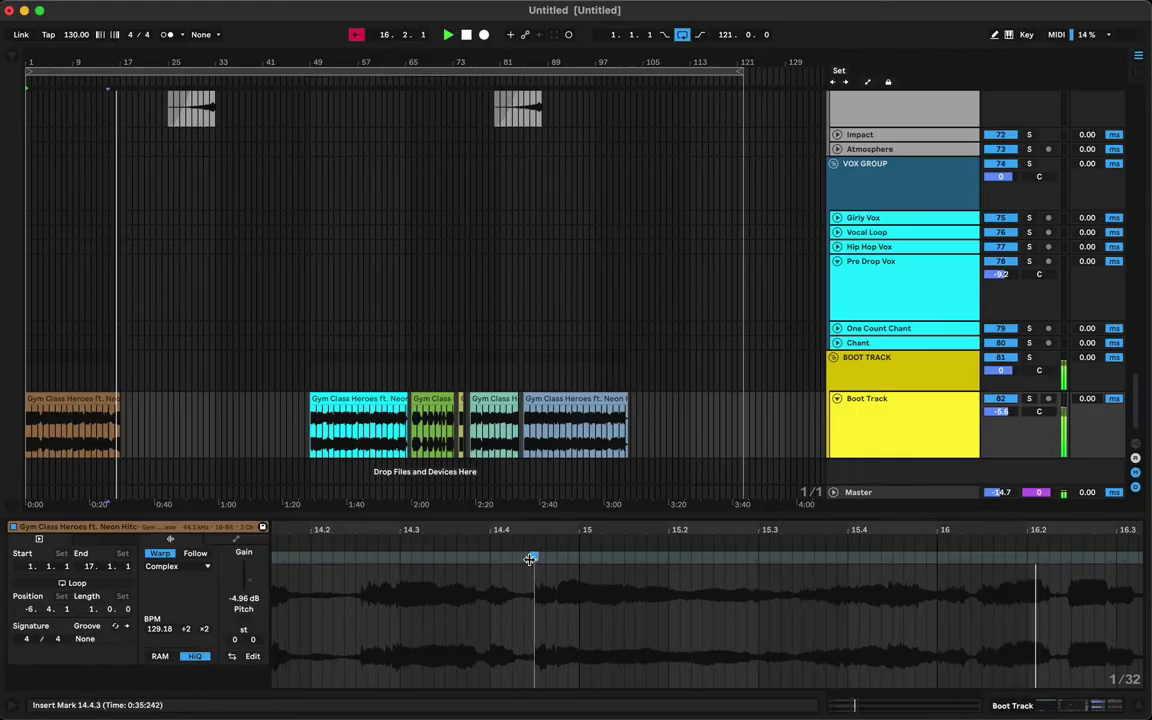
pyautogui.hscroll(-8, 531, 561)
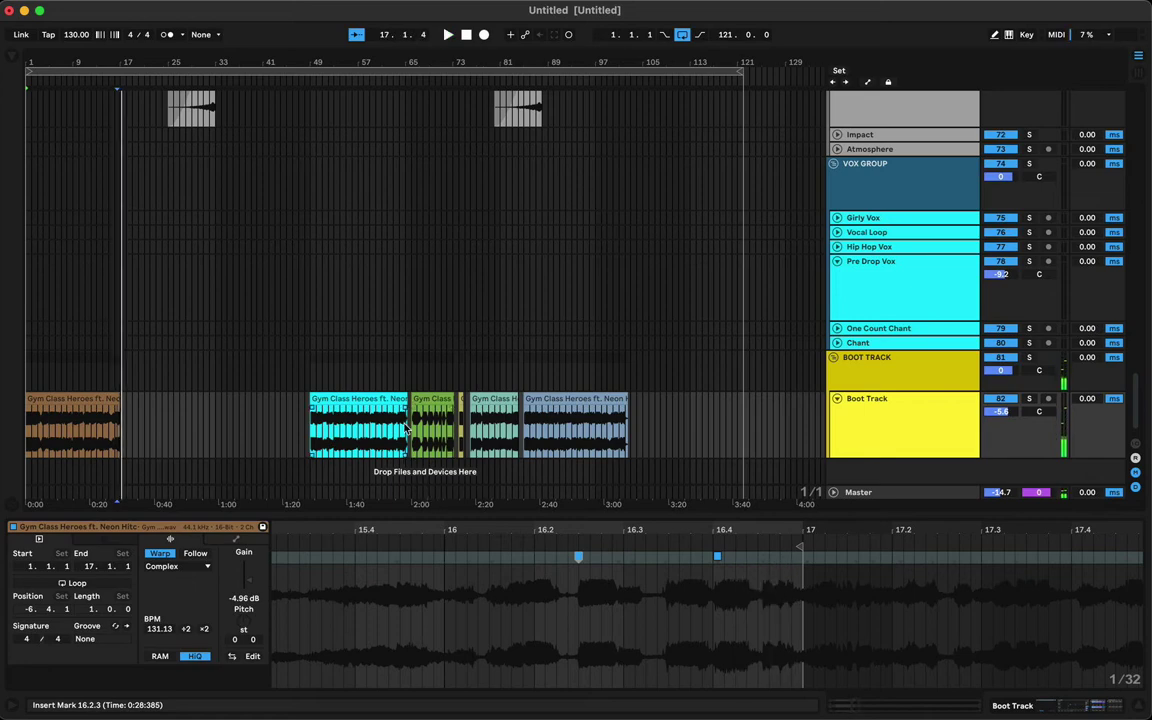
# Copy the cyan clip's tail from 65.1.1 to 65.4.1 and paste it right after the brown clip at bar 17.
pyautogui.click(406, 430)
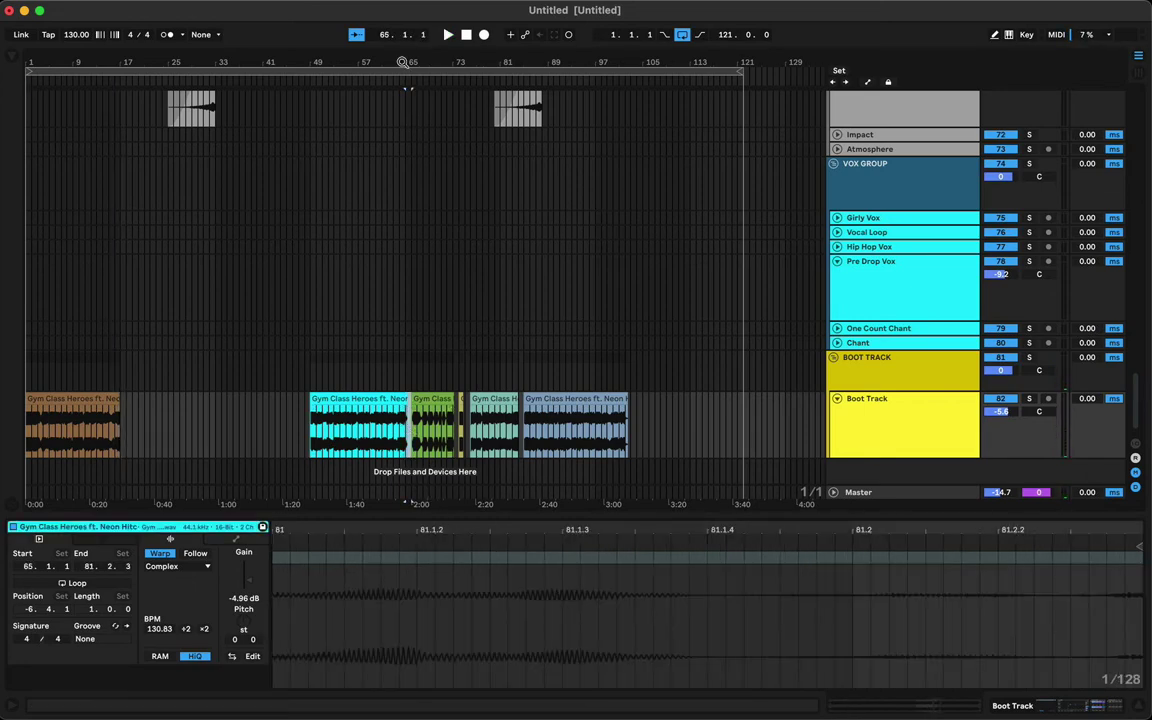
pyautogui.moveTo(403, 63); pyautogui.dragTo(403, 62)
pyautogui.moveTo(420, 433); pyautogui.dragTo(435, 434)
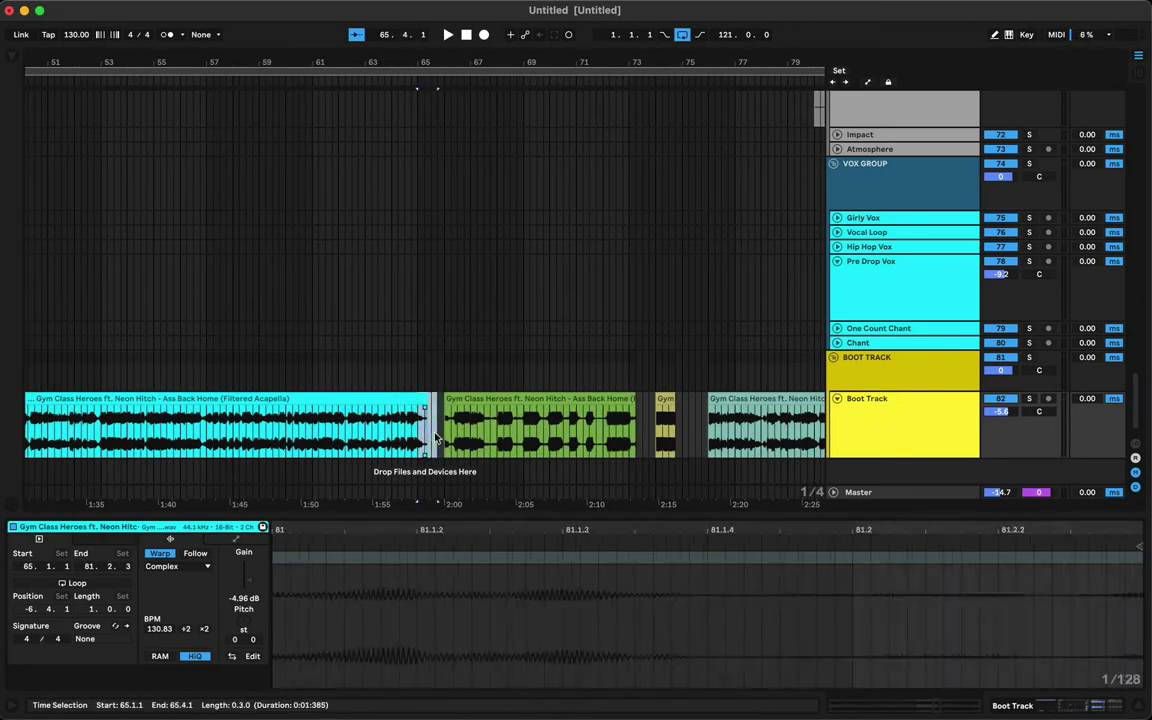
pyautogui.hscroll(-2, 434, 434)
pyautogui.hscroll(-15, 437, 441)
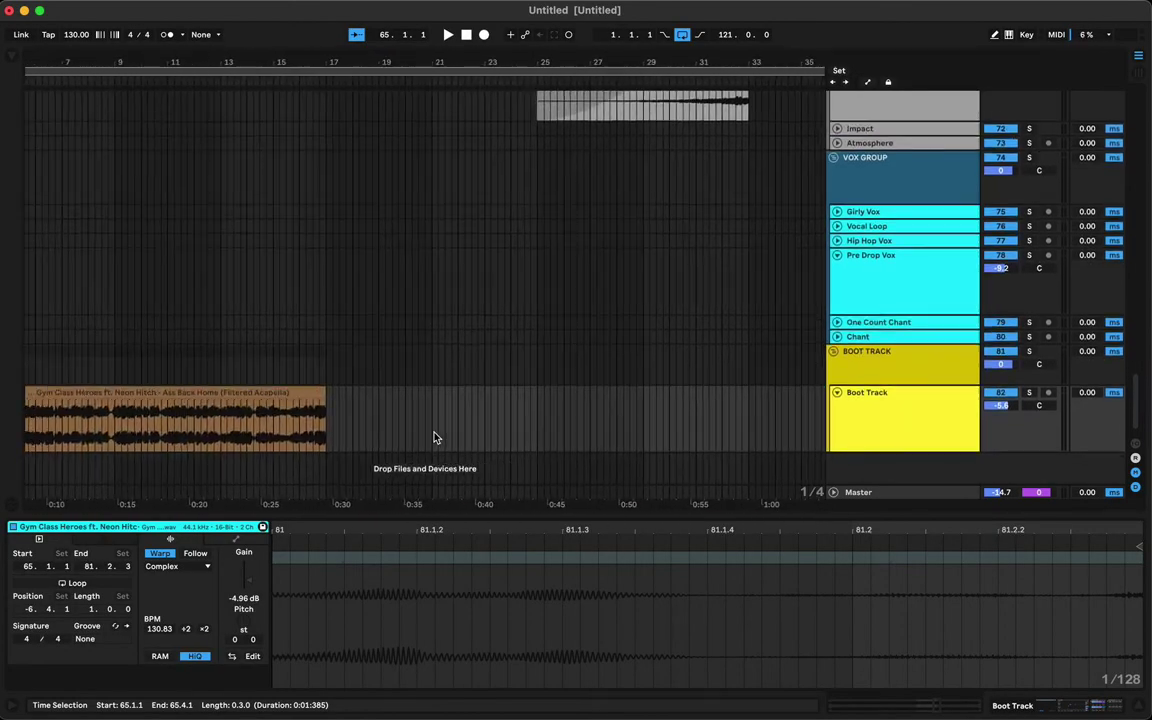
pyautogui.click(373, 437)
pyautogui.press('super+v')
# Listen to the join between the brown clip and the pasted cyan tail at bar 17.
pyautogui.click(341, 430)
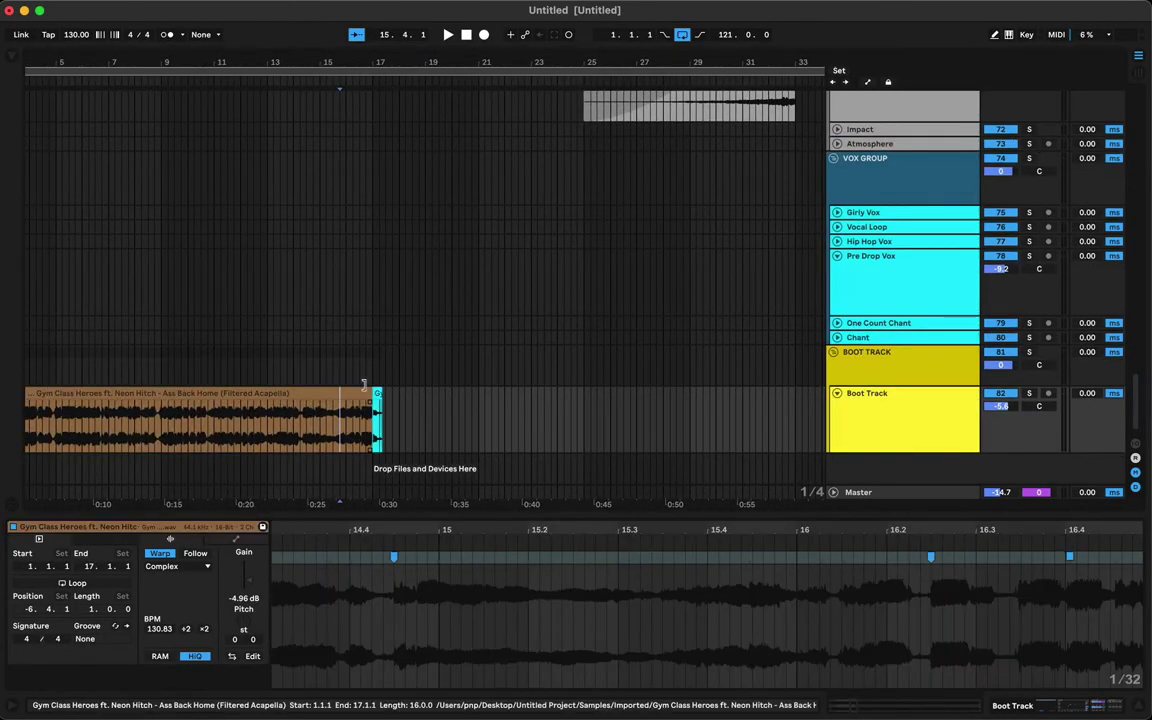
pyautogui.press('space')
pyautogui.moveTo(351, 63); pyautogui.dragTo(356, 150)
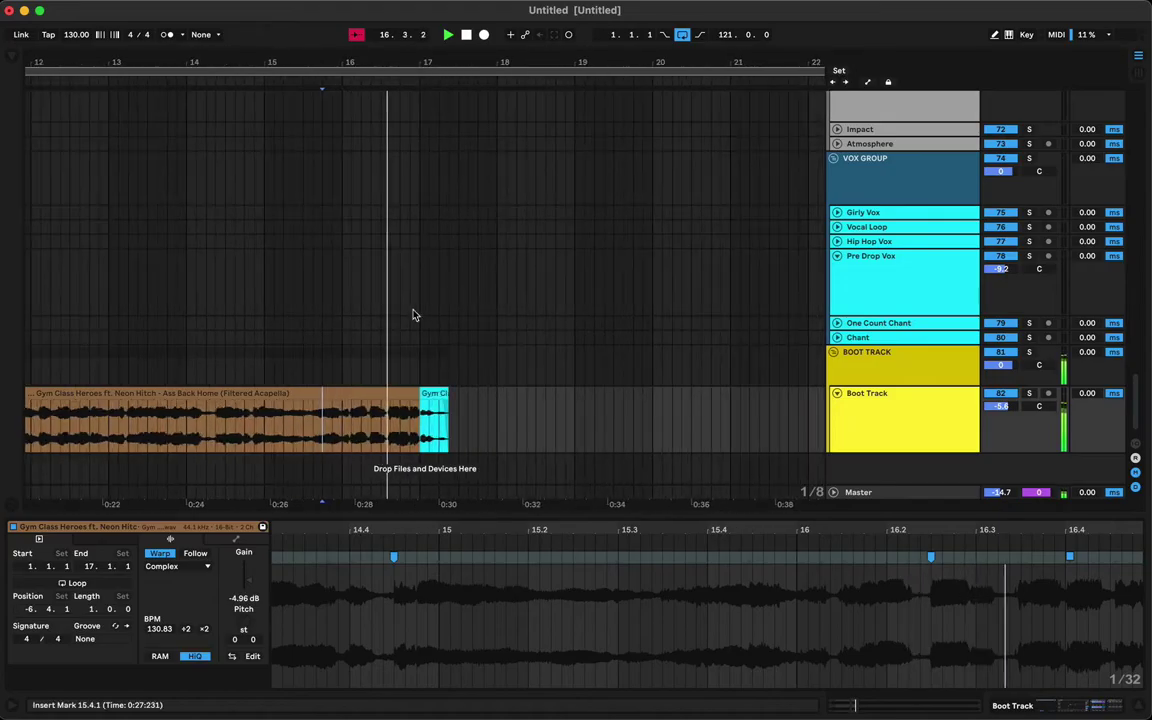
pyautogui.press('space')
pyautogui.click(354, 432)
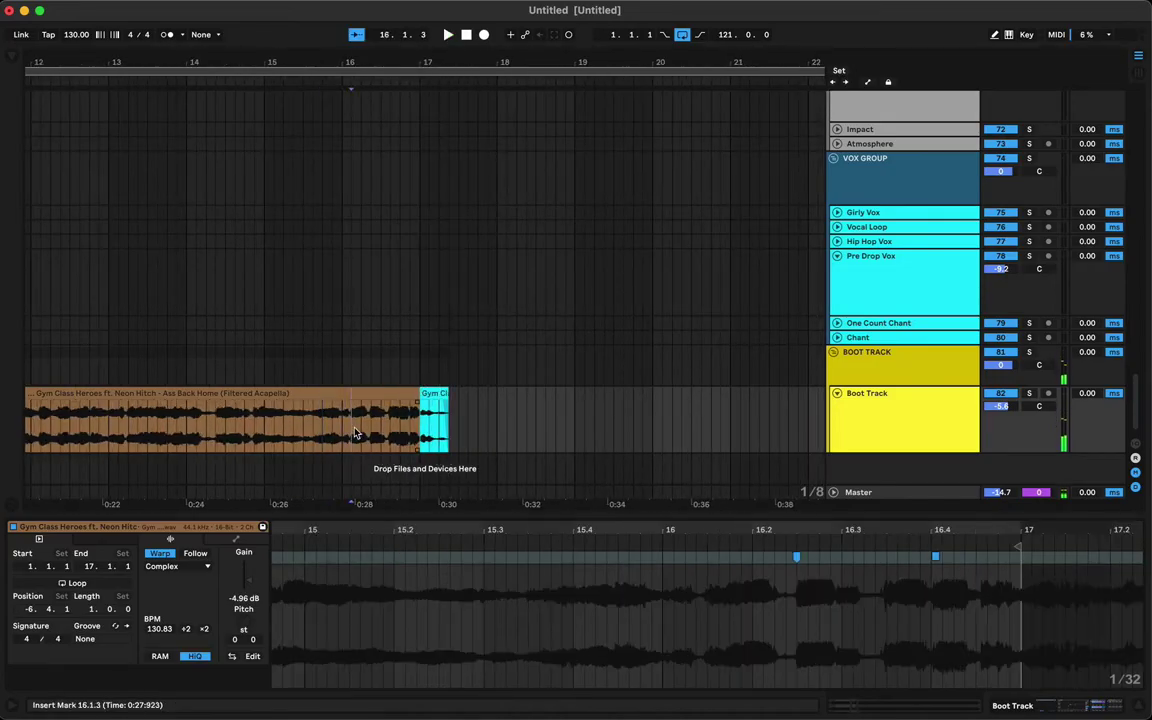
pyautogui.press('space')
pyautogui.press('space')
# Extend the pasted cyan tail's start back to bar 16 over the brown clip's ending and play the transition.
pyautogui.moveTo(421, 394); pyautogui.dragTo(343, 396)
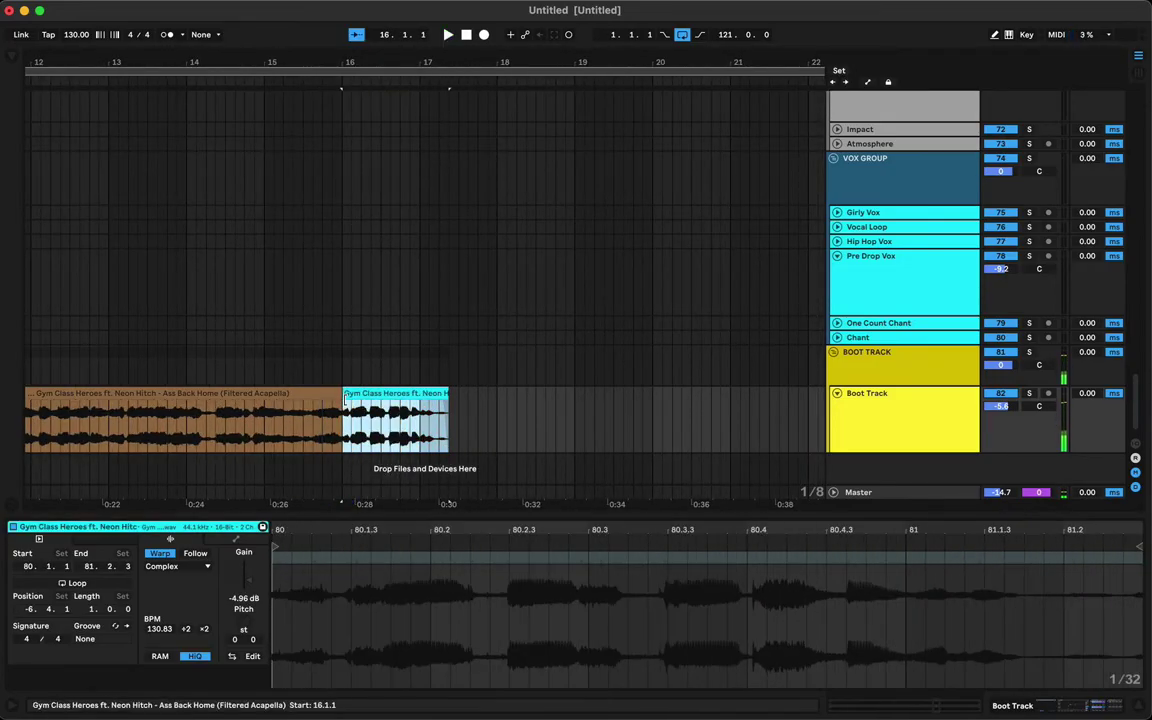
pyautogui.press('space')
pyautogui.click(254, 420)
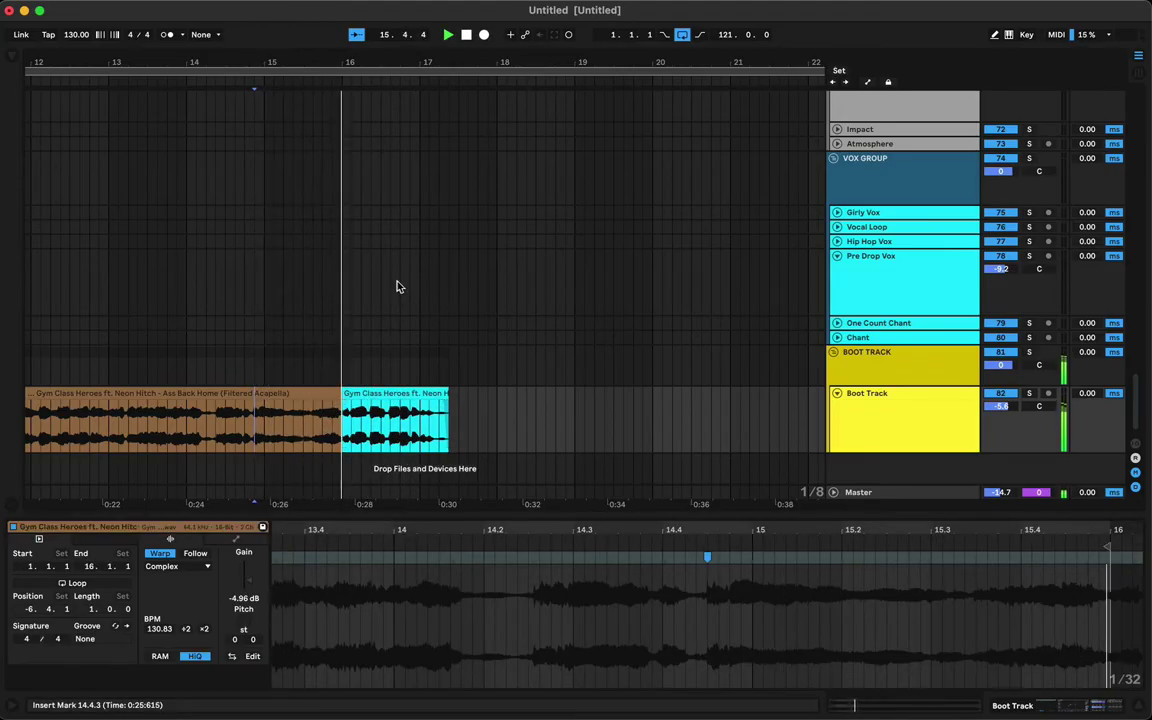
pyautogui.moveTo(399, 58); pyautogui.dragTo(399, 10)
pyautogui.press('space')
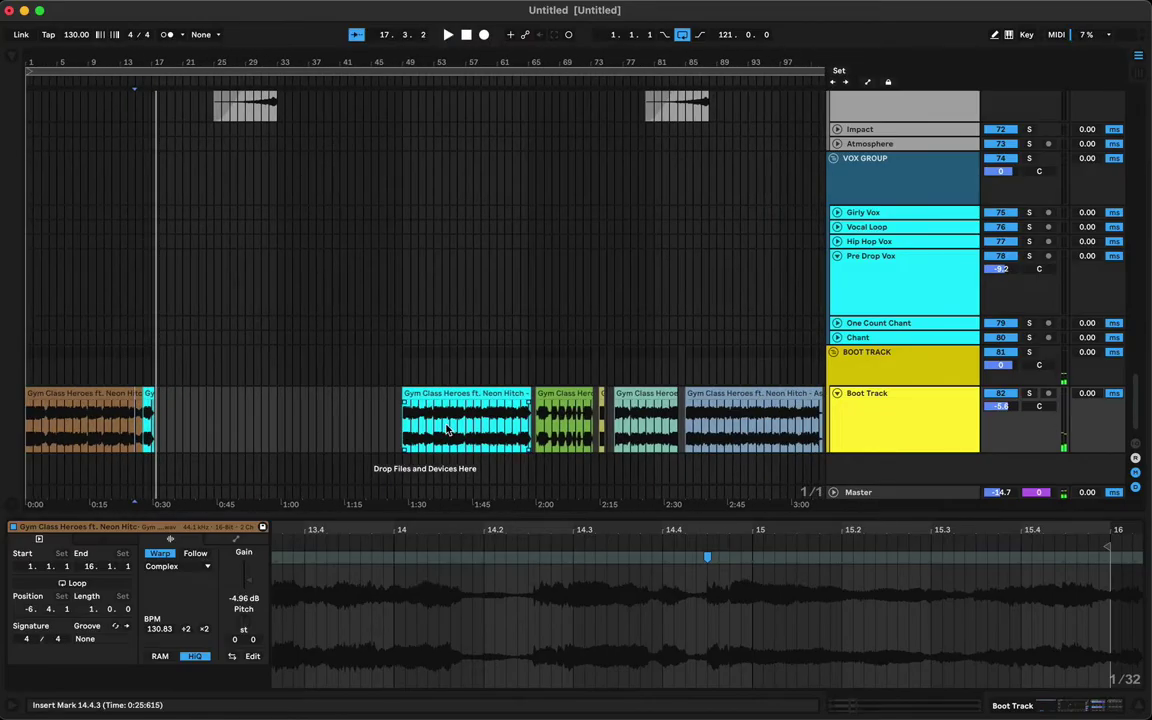
# Move the long cyan clip to start at bar 33 and play it.
pyautogui.moveTo(447, 428); pyautogui.dragTo(322, 422)
pyautogui.click(419, 380)
pyautogui.press('space')
pyautogui.click(363, 390)
pyautogui.press('space')
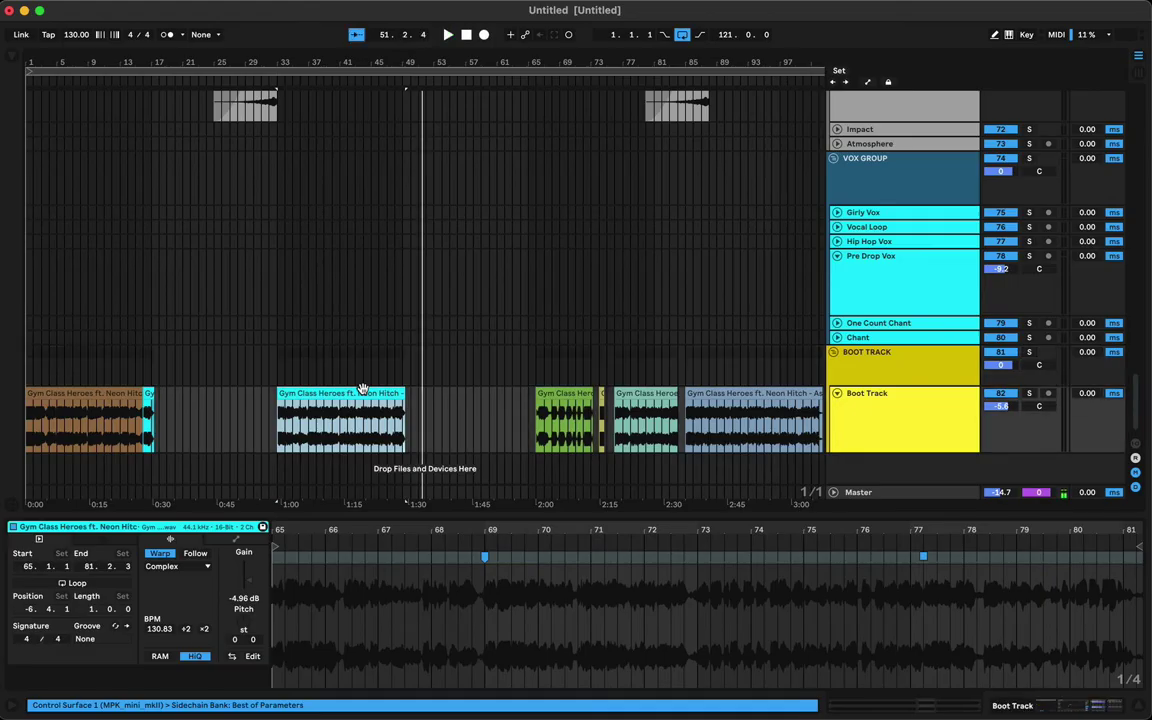
pyautogui.press('space')
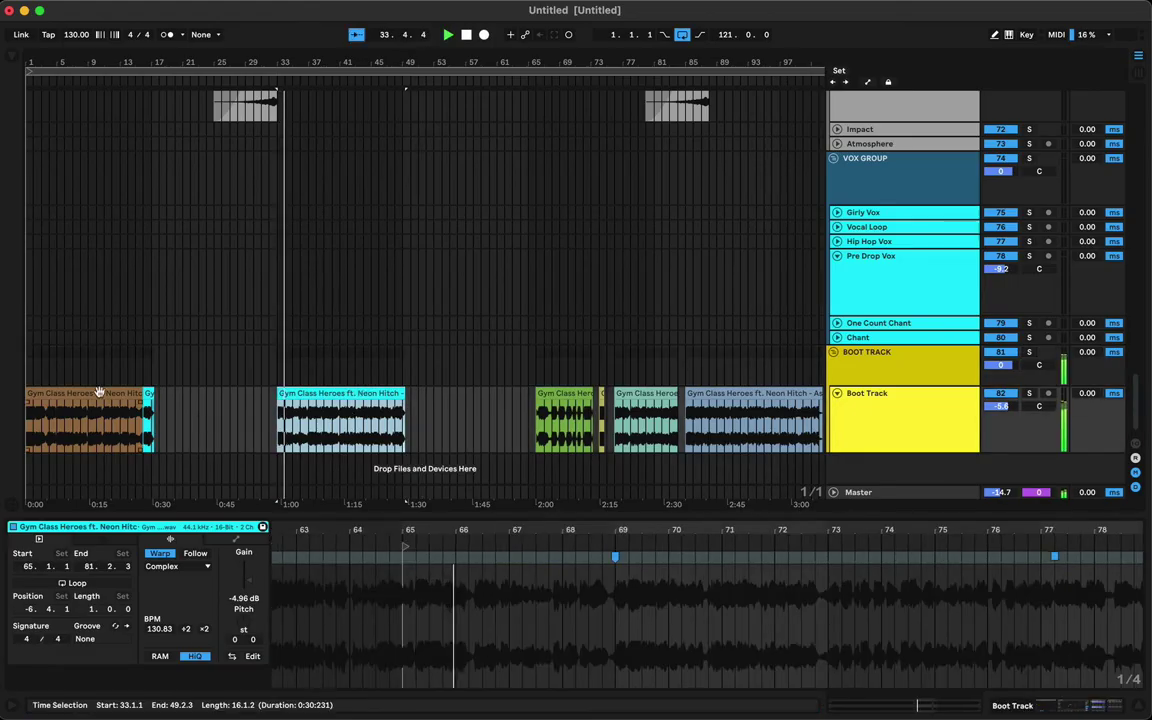
# Compare the brown clip at bar 1 with the long cyan clip at bar 33 by playing their openings alternately.
pyautogui.click(66, 392)
pyautogui.press('space')
pyautogui.press('space')
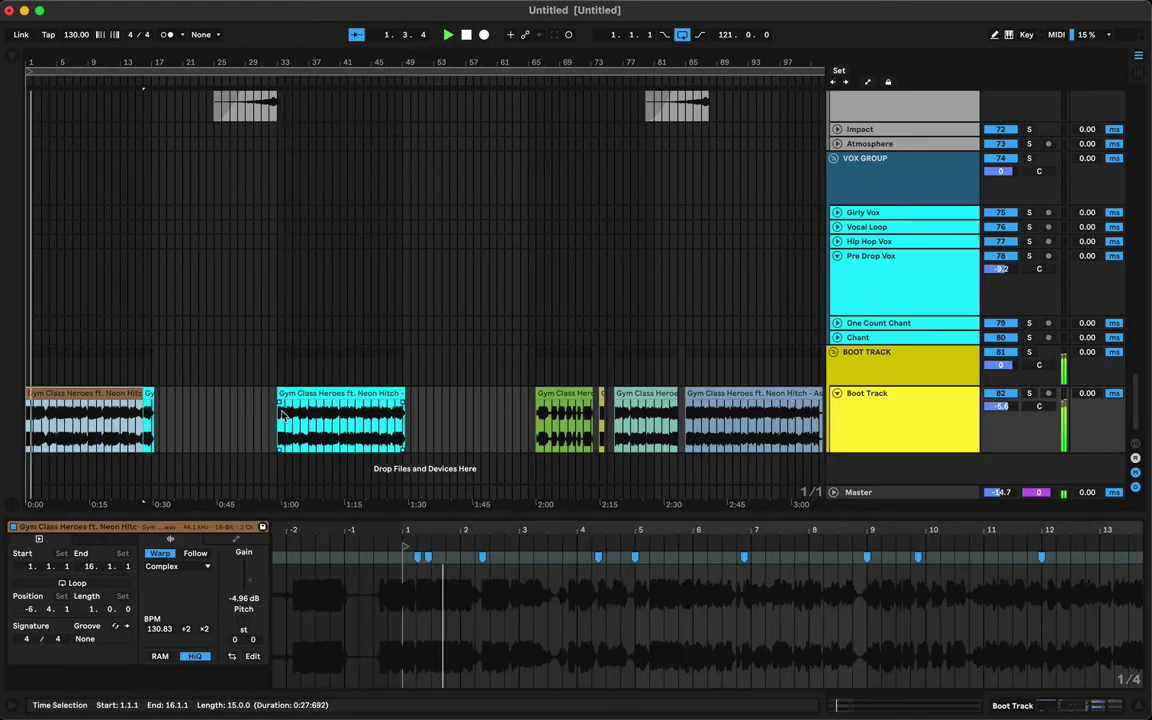
pyautogui.click(305, 391)
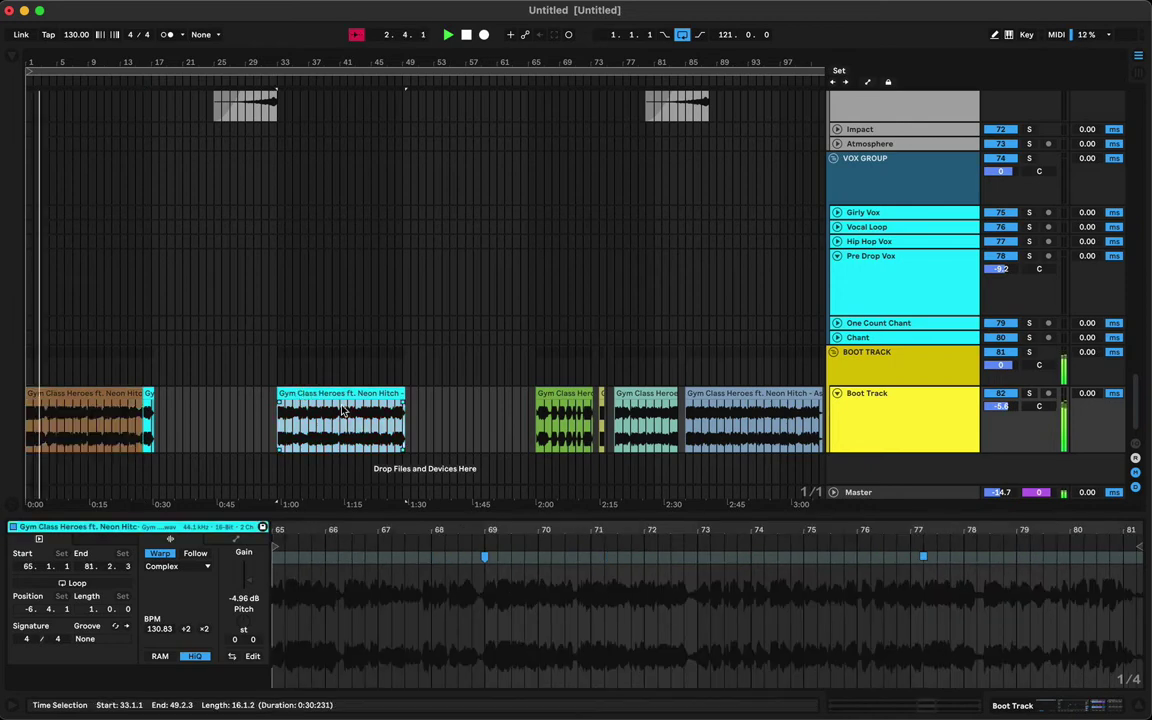
pyautogui.click(347, 433)
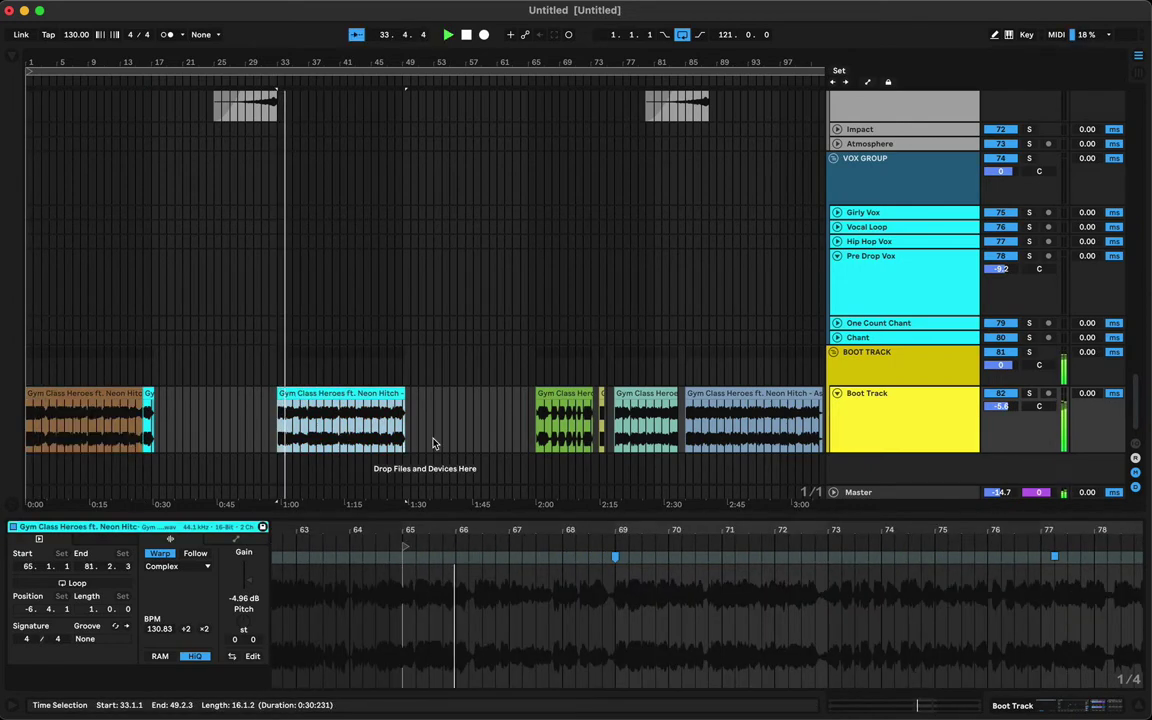
pyautogui.click(57, 393)
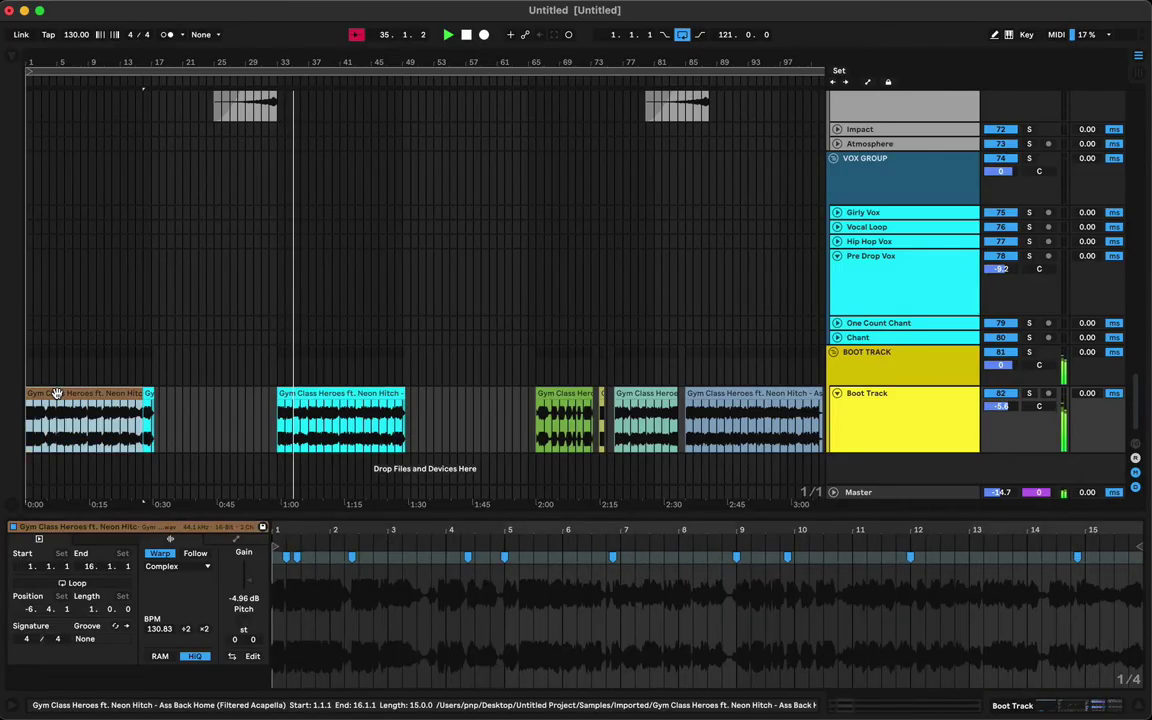
pyautogui.press('space')
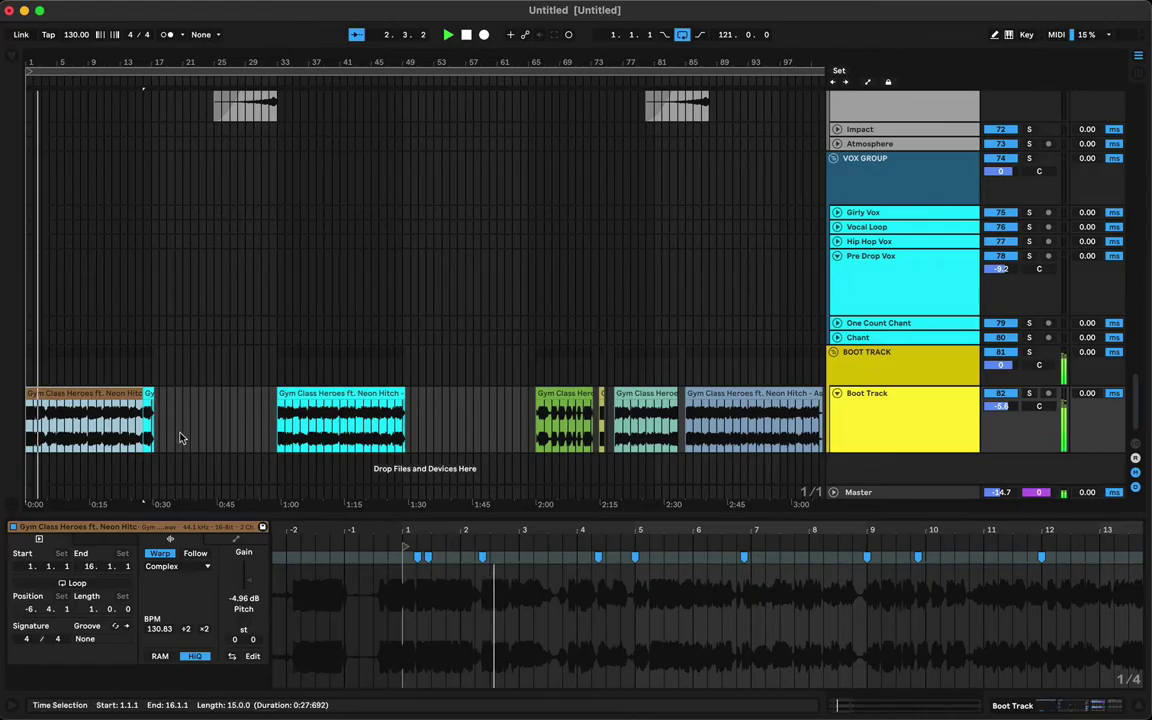
pyautogui.click(362, 393)
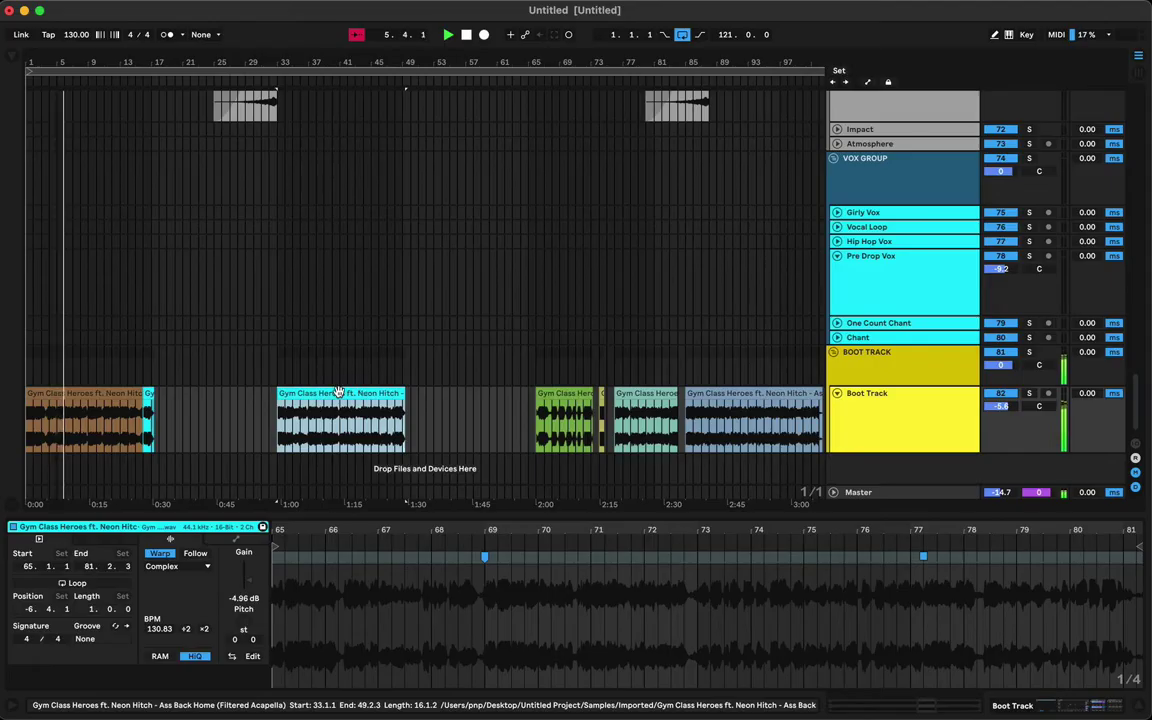
# Delete the long cyan clip at bar 33.
pyautogui.click(396, 379)
pyautogui.click(345, 390)
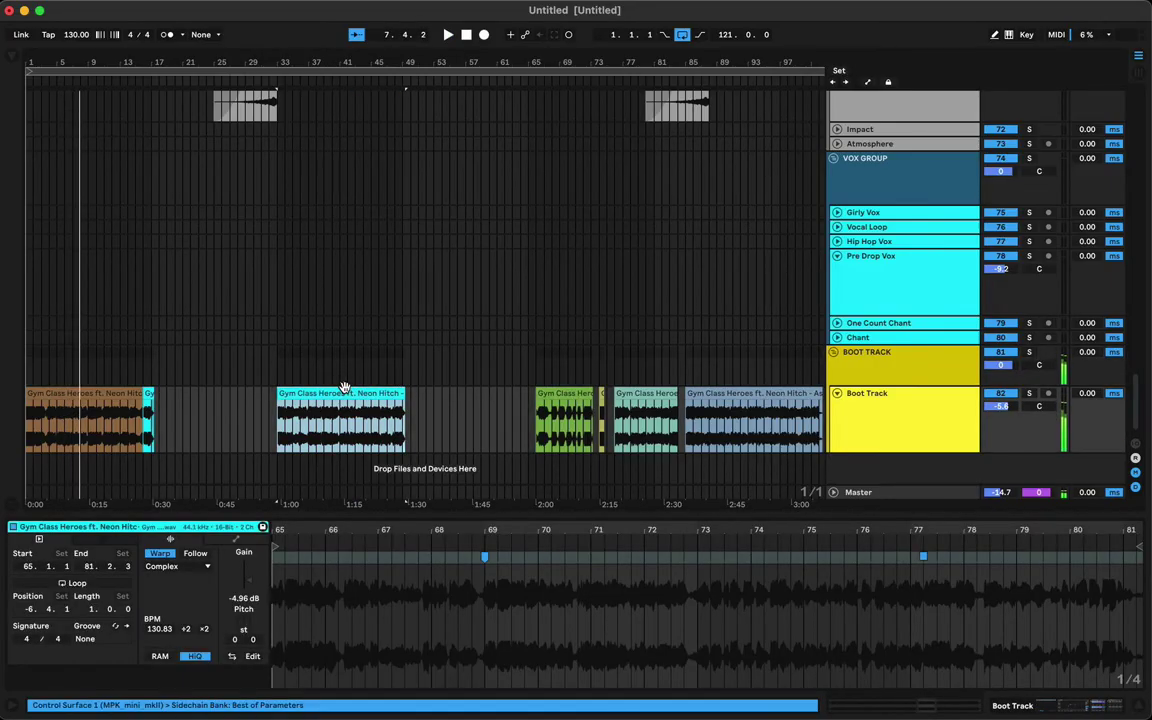
pyautogui.press('Delete')
# Move the green clip to start at bar 33 and play its opening.
pyautogui.moveTo(563, 393); pyautogui.dragTo(312, 446)
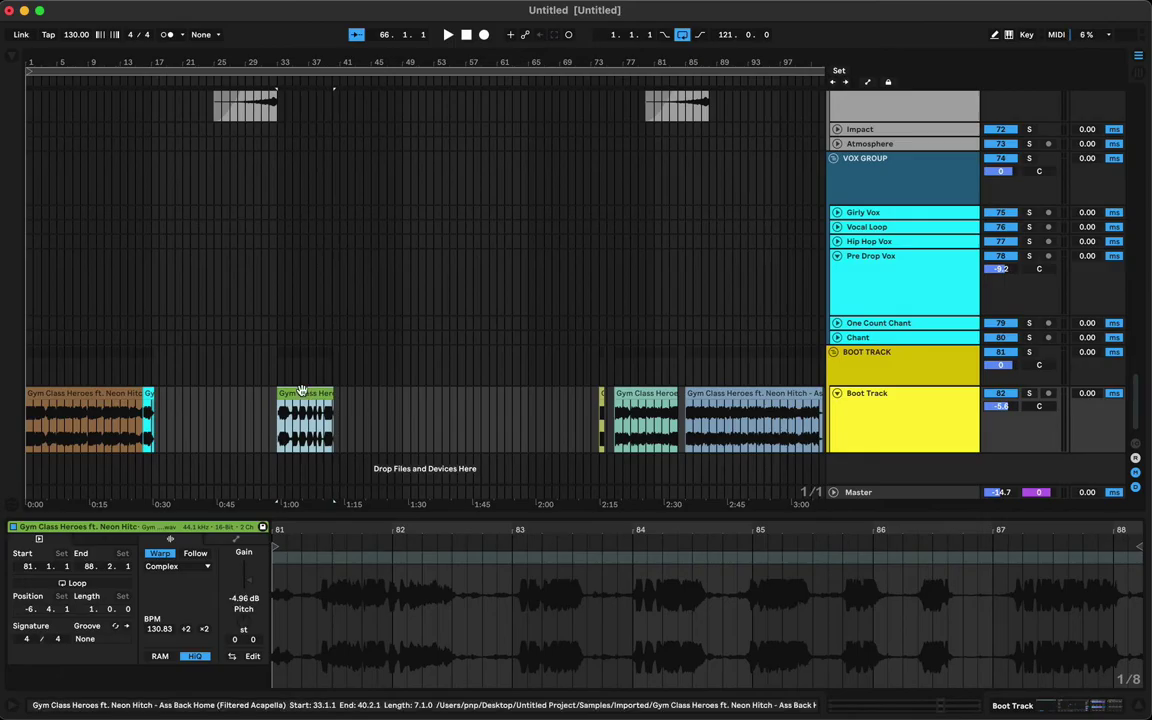
pyautogui.press('space')
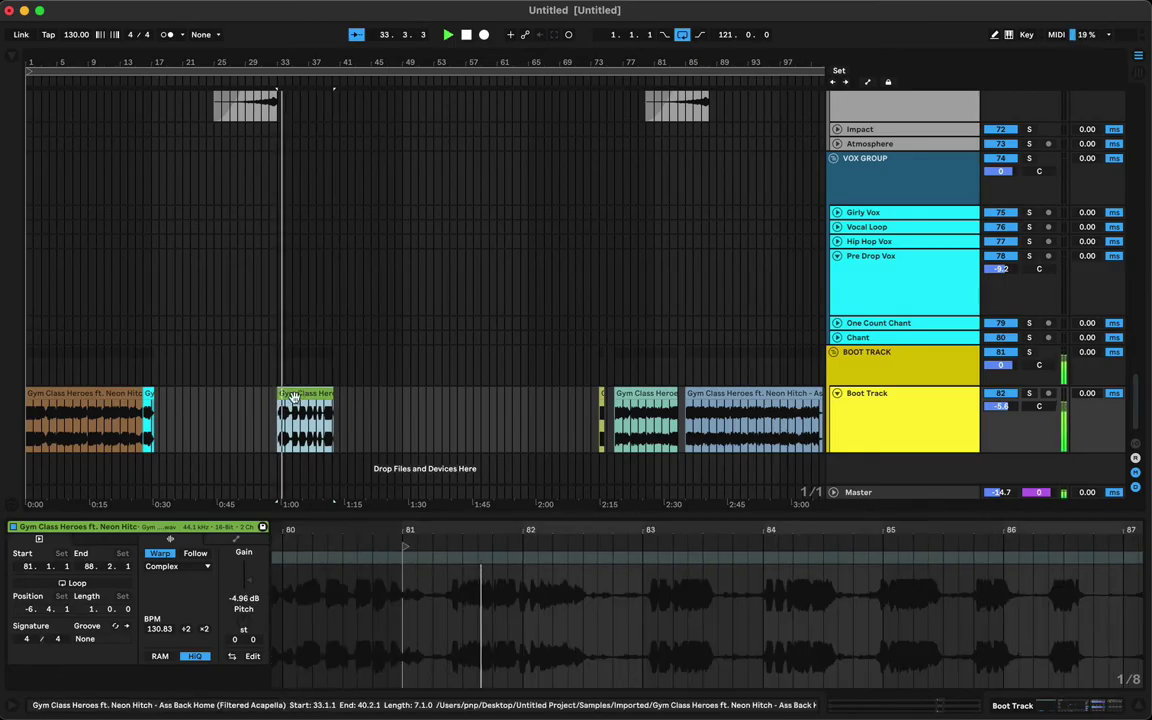
pyautogui.press('space')
pyautogui.press('space')
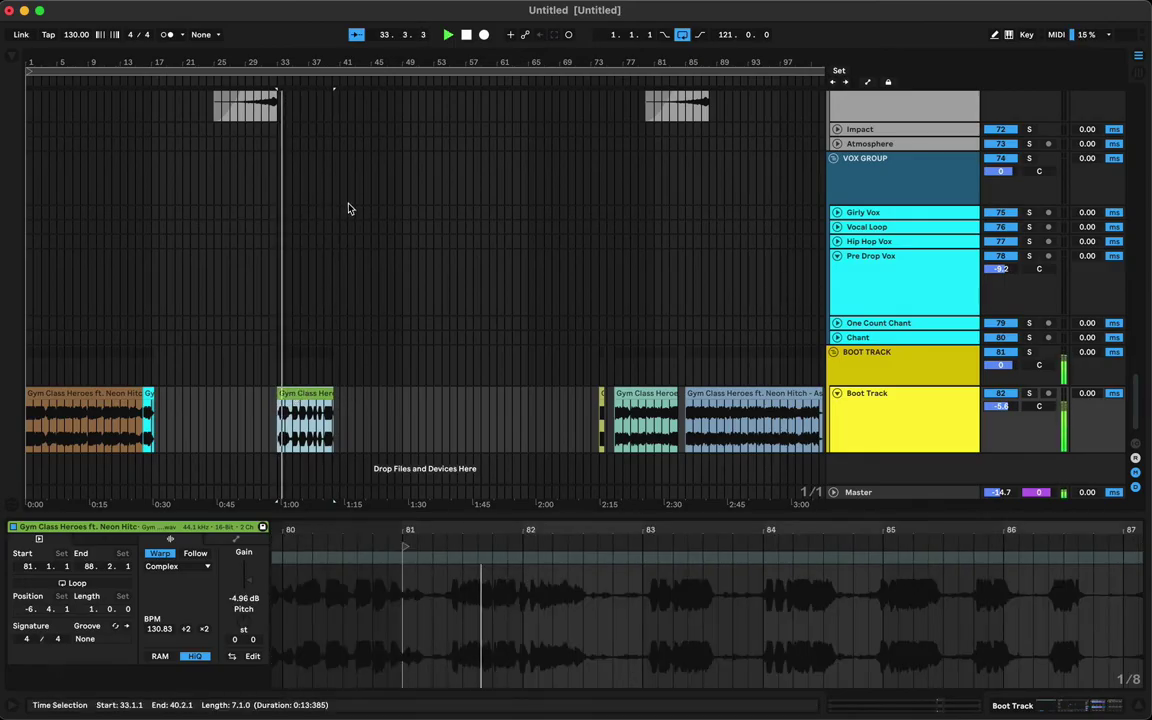
pyautogui.press('space')
# Listen closely to the green clip from its start at bar 33 through to its ending.
pyautogui.moveTo(290, 58); pyautogui.dragTo(326, 59)
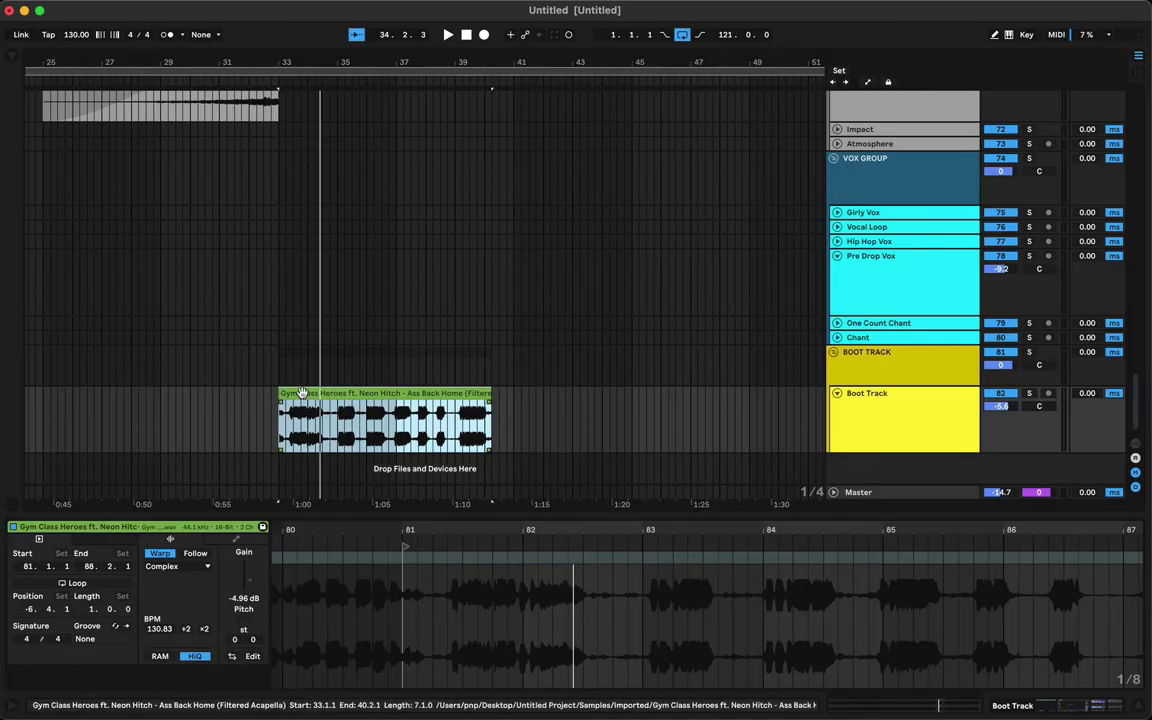
pyautogui.press('space')
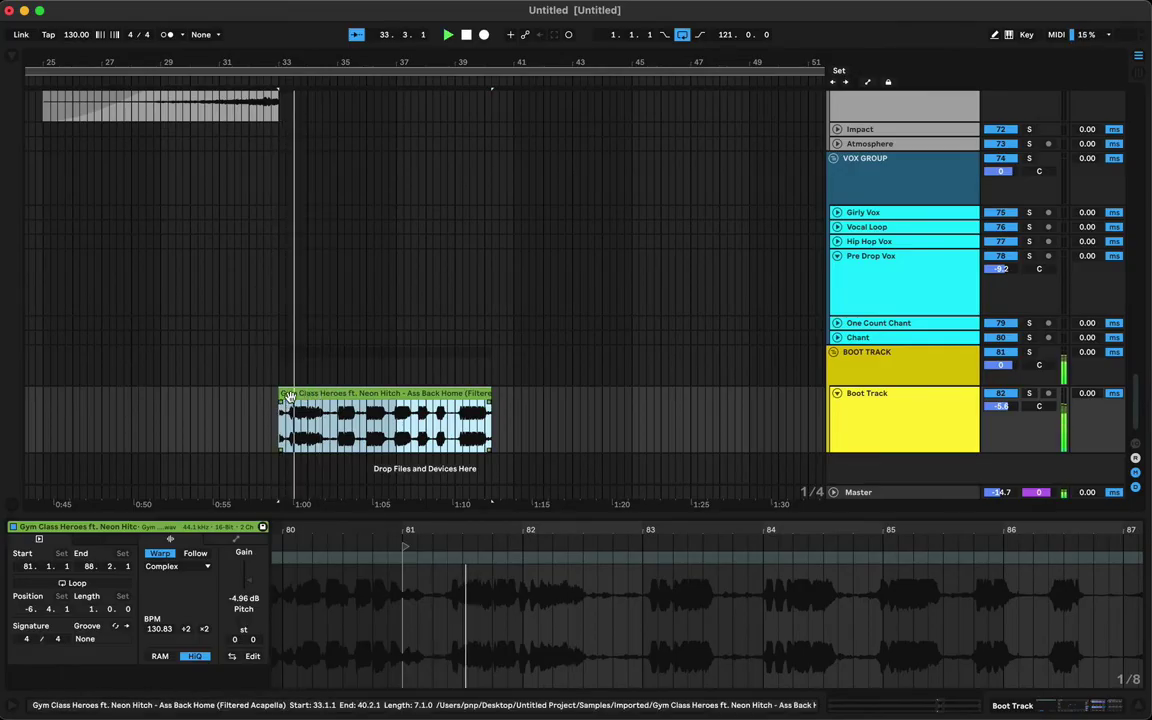
pyautogui.scroll(-1, 293, 404)
pyautogui.press('space')
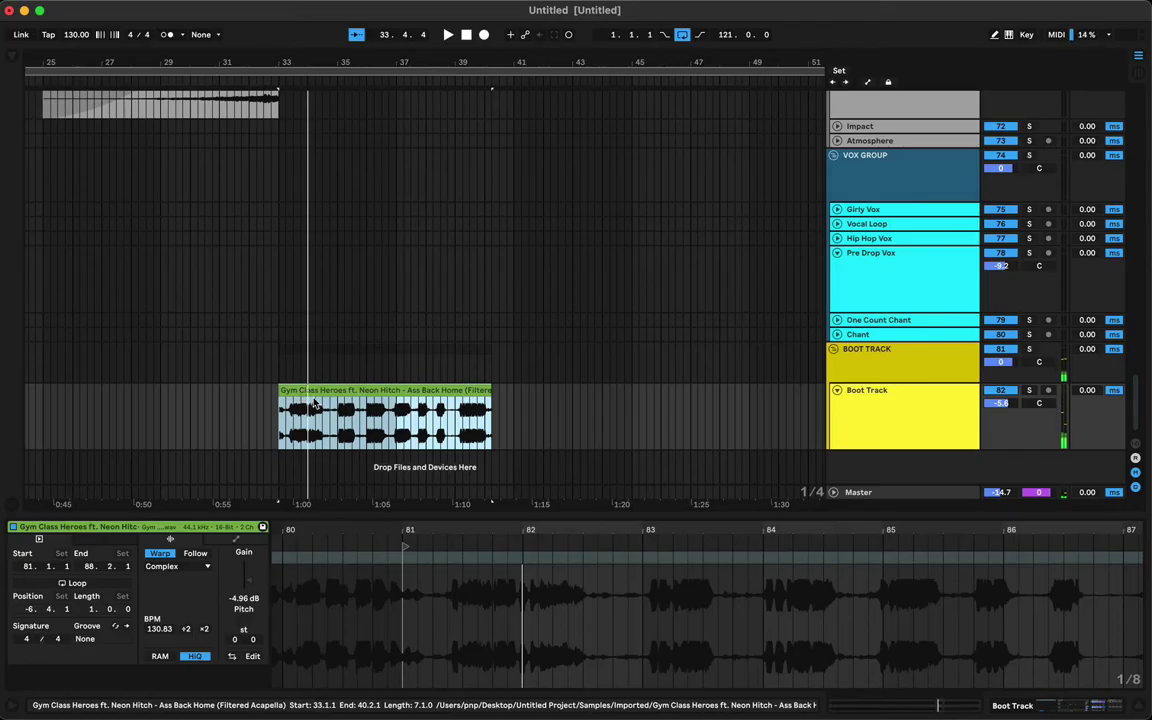
pyautogui.press('space')
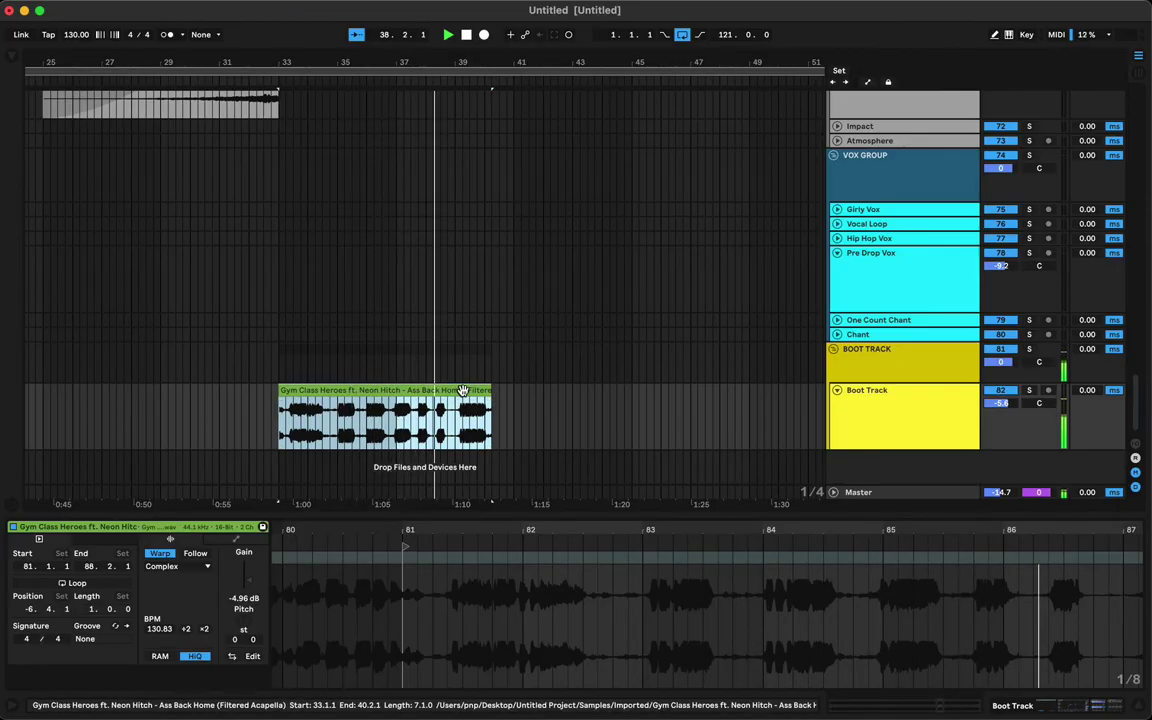
pyautogui.click(279, 422)
pyautogui.click(313, 390)
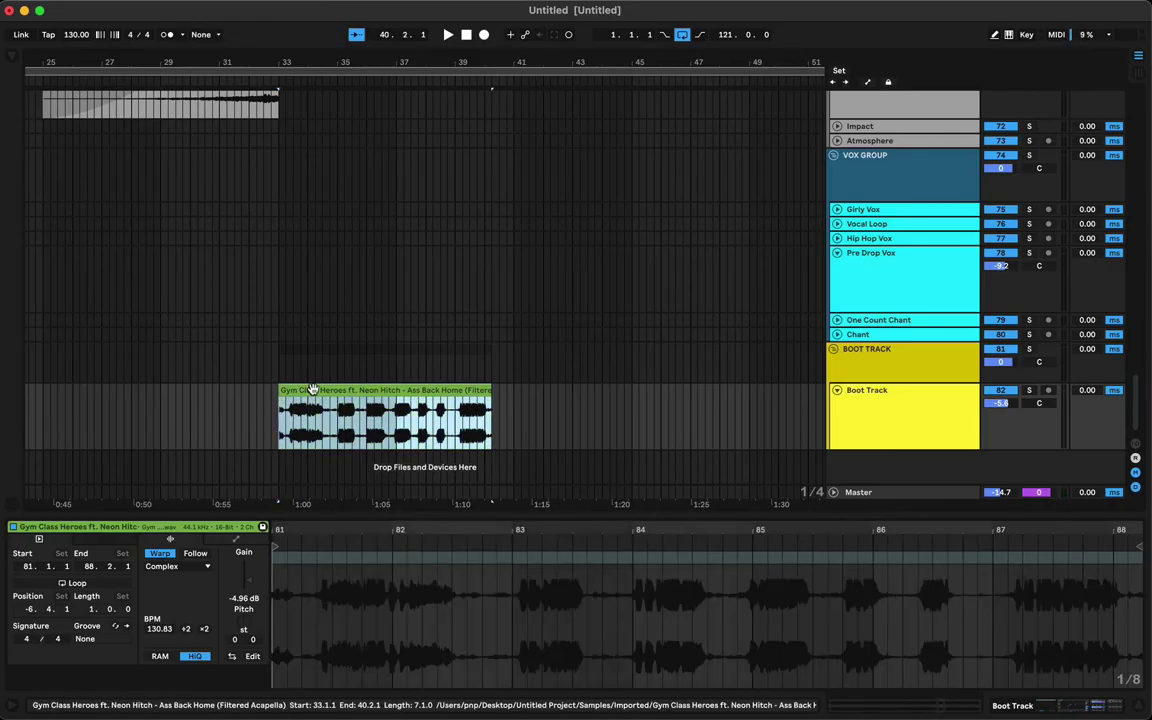
# Replay the green clip starting at bar 33 and set the insert position at its end.
pyautogui.press('space')
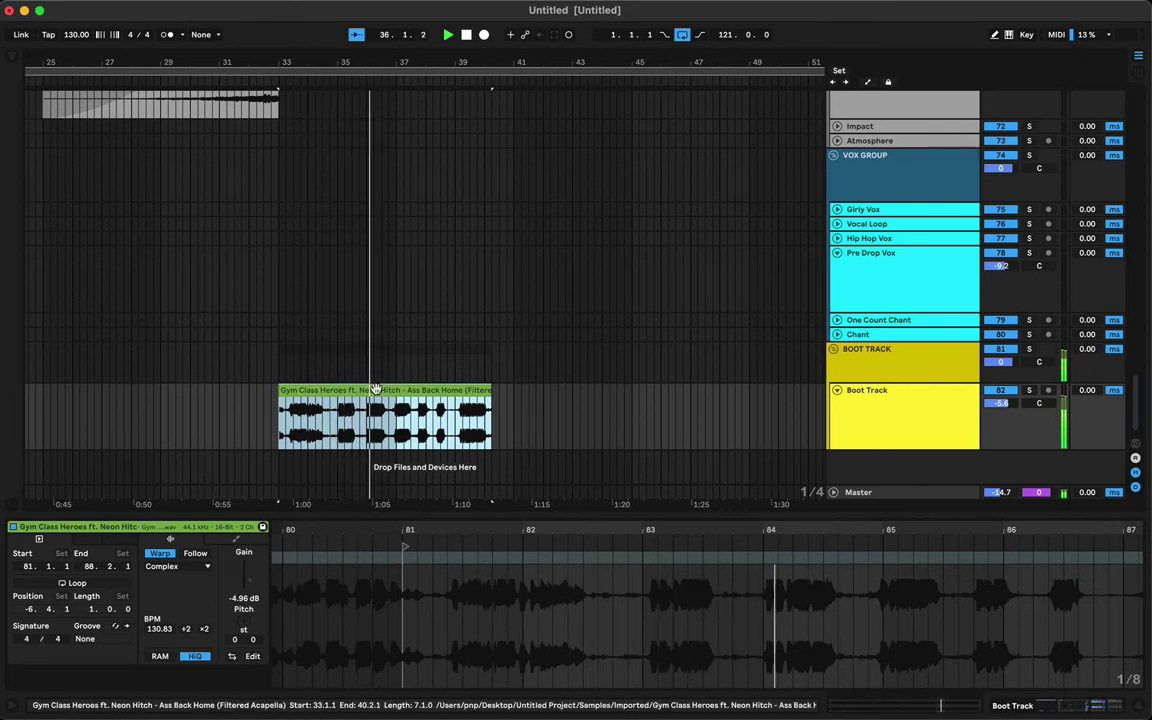
pyautogui.click(492, 405)
pyautogui.press('space')
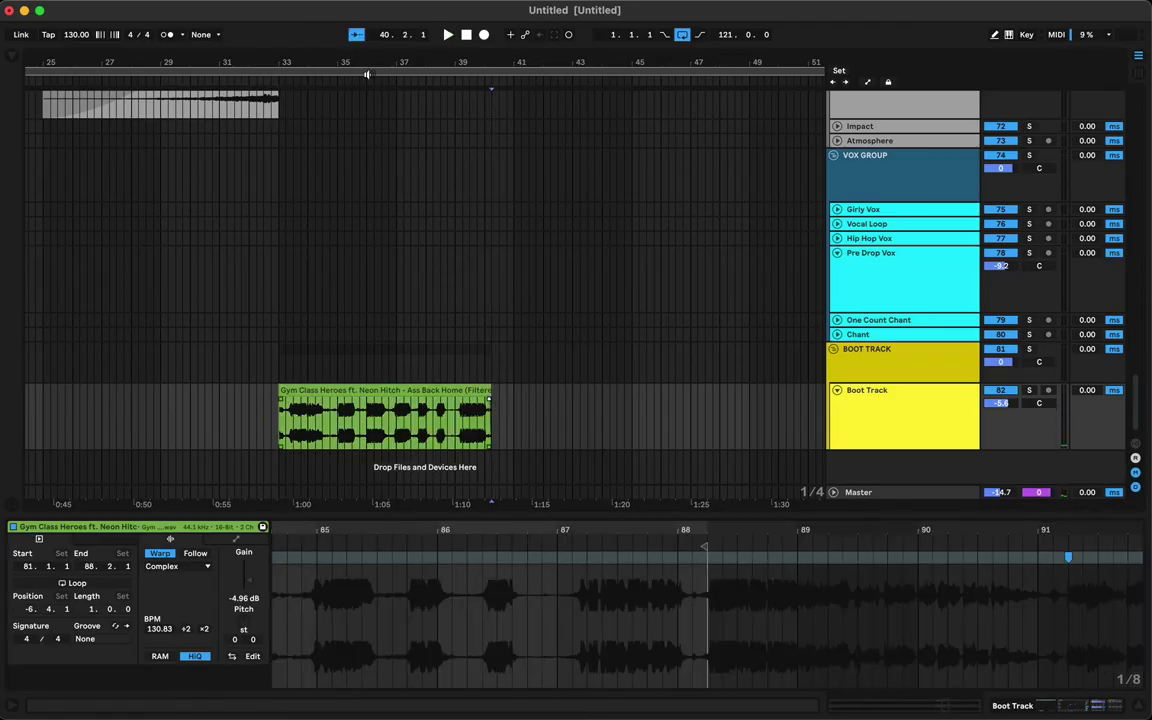
# Move the short yellow clip from bar 74 to start at bar 42 and play it.
pyautogui.moveTo(300, 63); pyautogui.dragTo(300, 75)
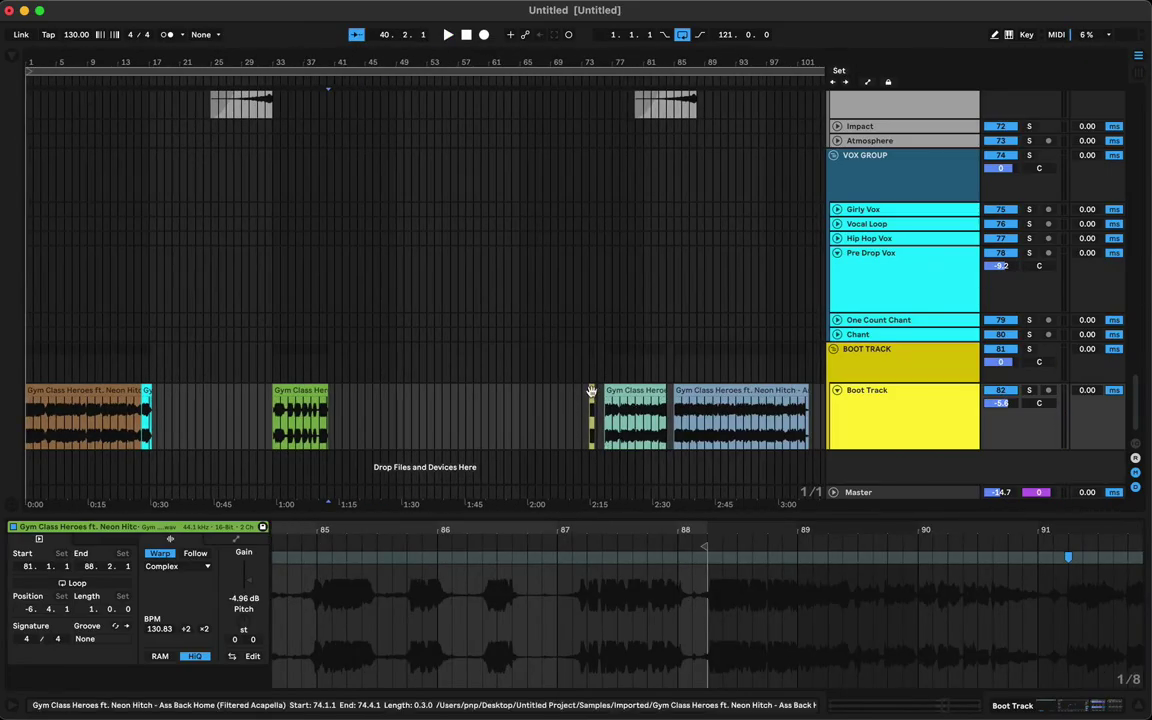
pyautogui.moveTo(591, 392); pyautogui.dragTo(350, 425)
pyautogui.press('space')
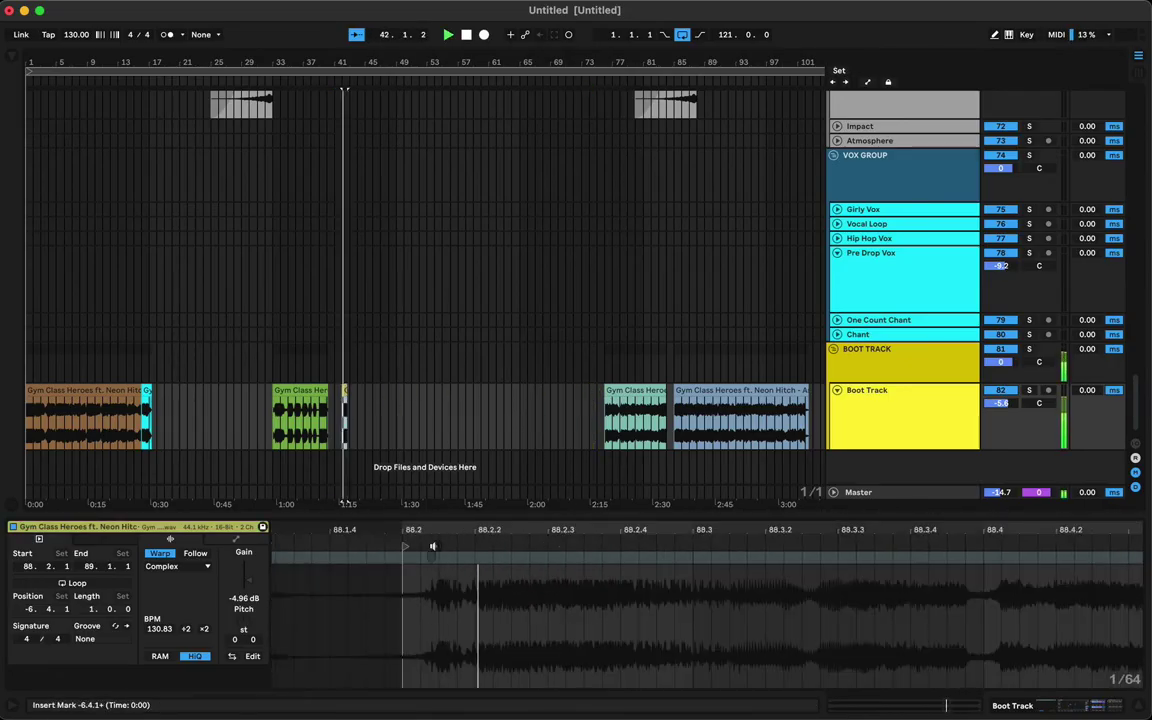
# Set 1.1.1 at the vocal onset in the yellow clip, and extend the clip's ending to about 42.4.2.
pyautogui.rightClick(427, 556)
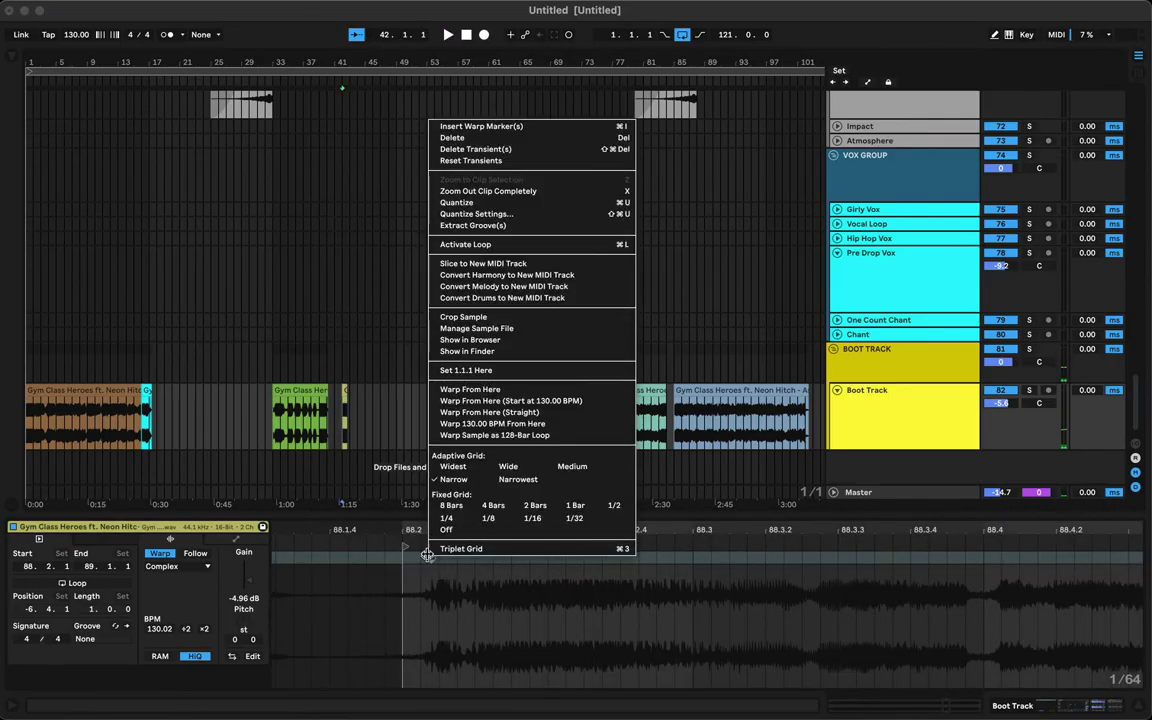
pyautogui.click(490, 369)
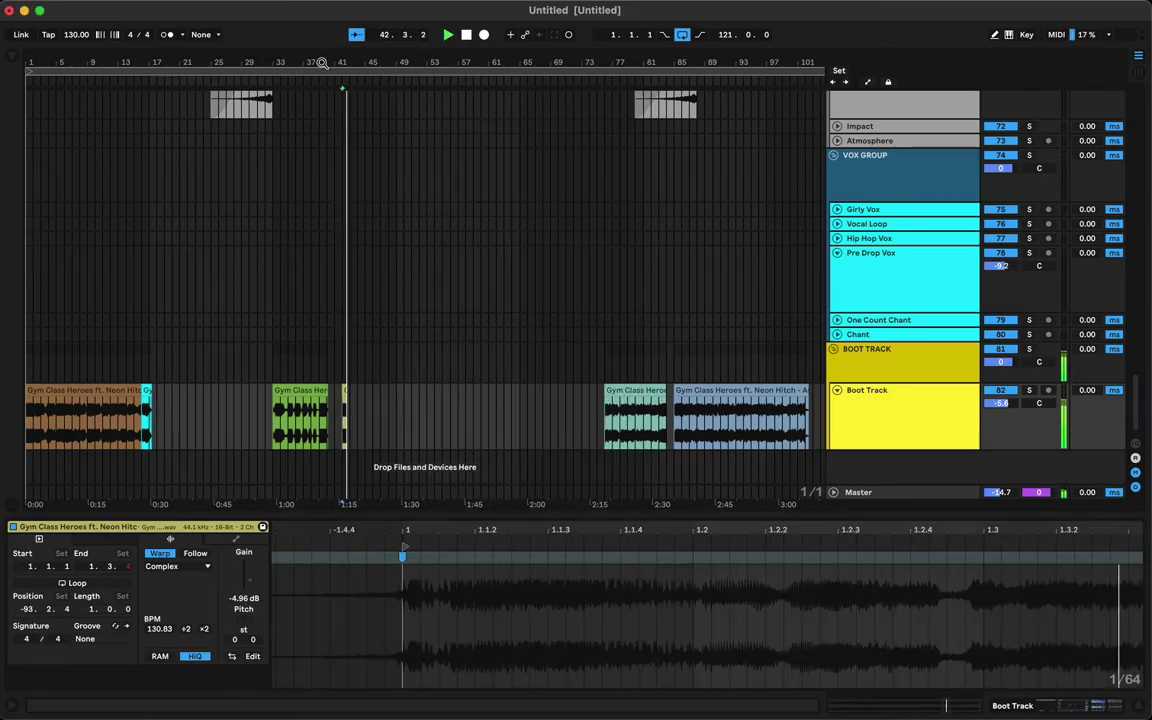
pyautogui.moveTo(327, 62); pyautogui.dragTo(328, 195)
pyautogui.press('space')
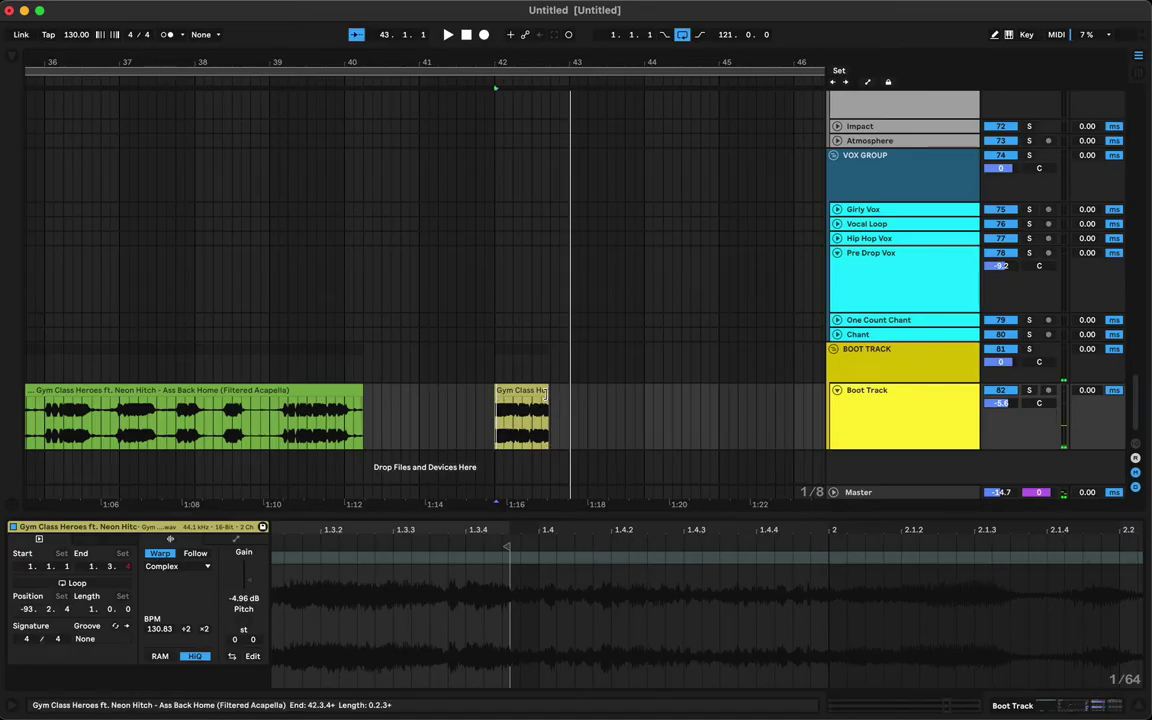
pyautogui.moveTo(546, 398); pyautogui.dragTo(556, 398)
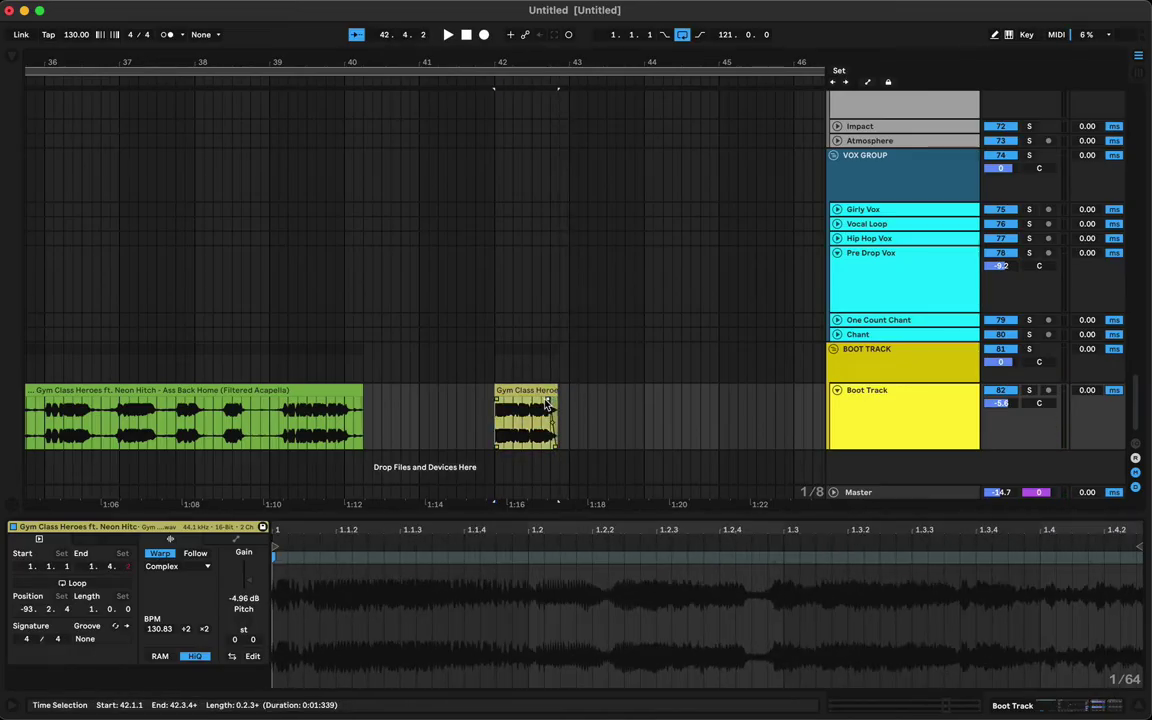
pyautogui.click(515, 372)
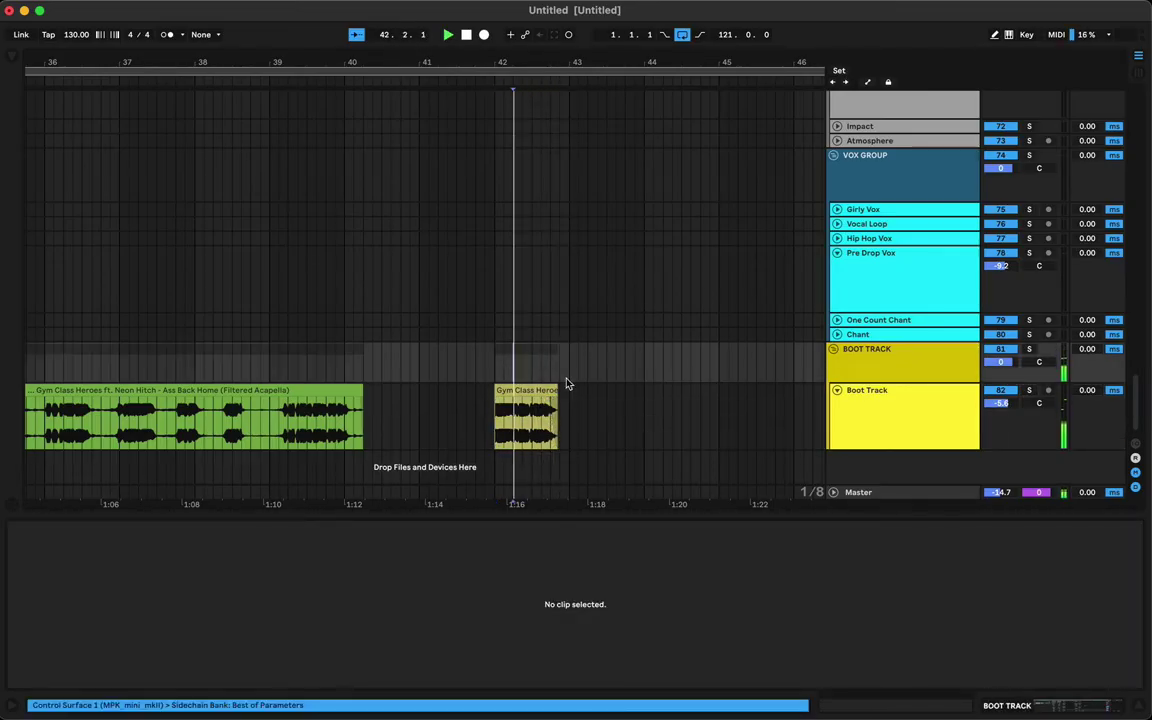
# Move the teal clip to start at bar 49 on the Boot Track and play its opening.
pyautogui.moveTo(449, 61)
pyautogui.mouseDown()
pyautogui.moveTo(449, 45)
pyautogui.moveTo(449, 61)
pyautogui.mouseUp()
pyautogui.click(576, 418)
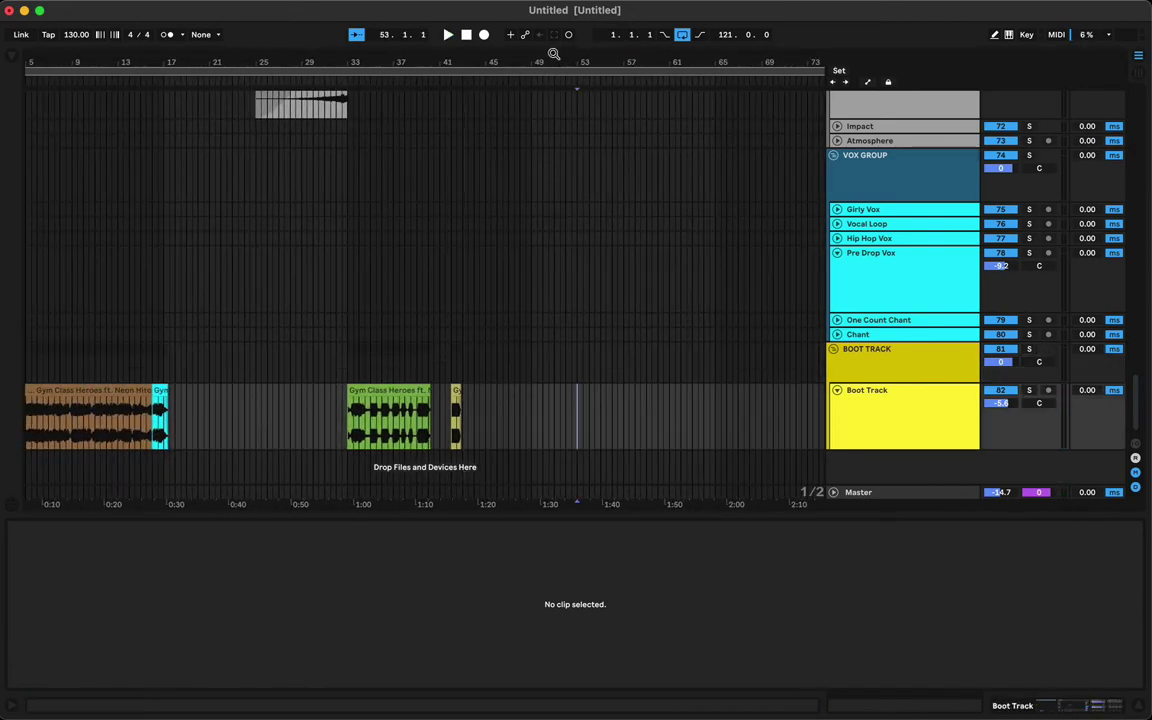
pyautogui.moveTo(553, 56); pyautogui.dragTo(324, 45)
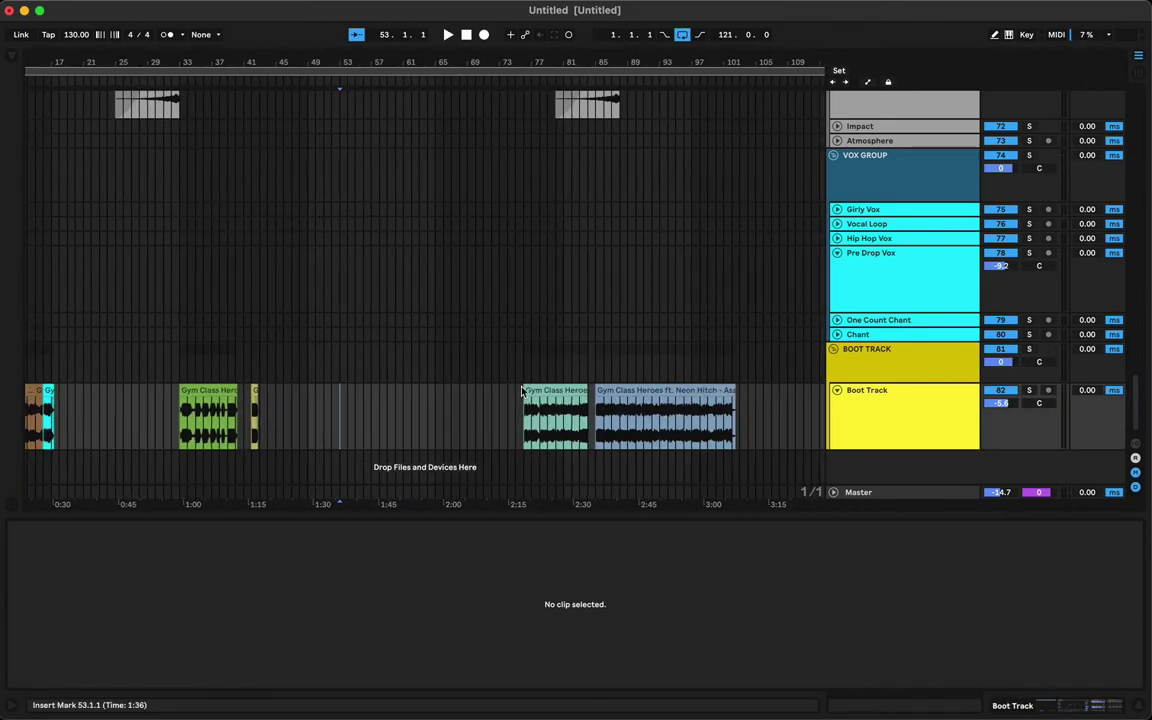
pyautogui.moveTo(521, 391); pyautogui.dragTo(322, 408)
pyautogui.press('space')
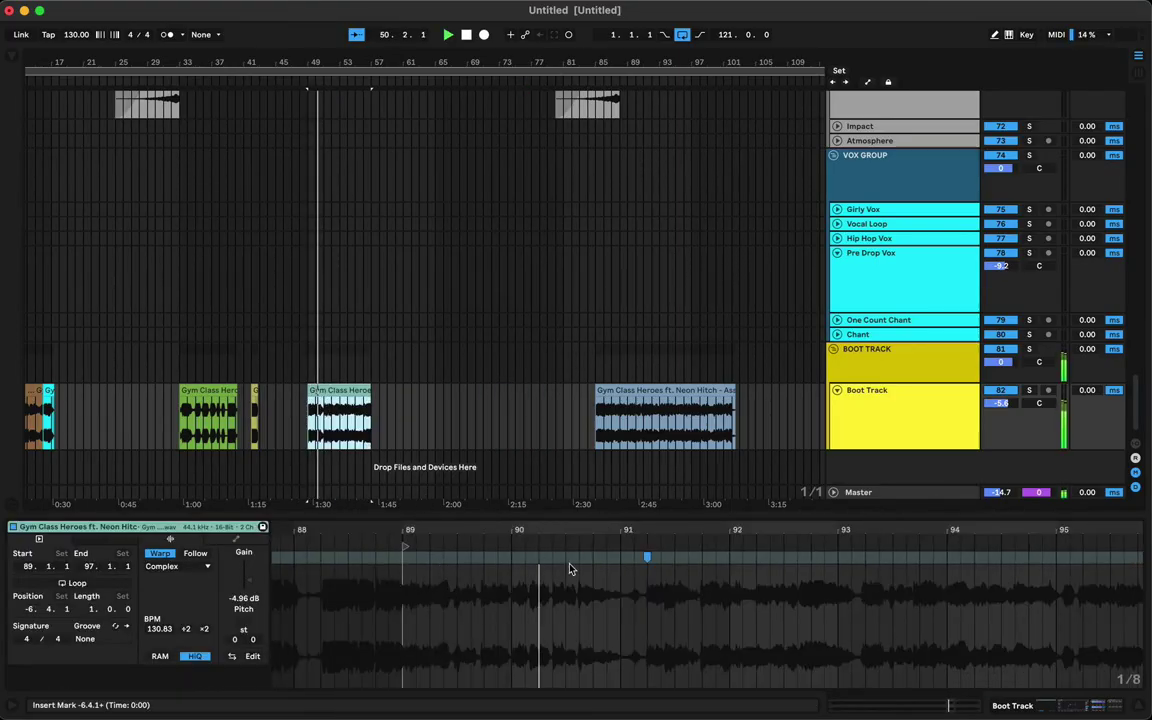
# Listen to the teal clip from bar 49 to its ending twice, following its waveform to check the timing.
pyautogui.hscroll(5, 586, 573)
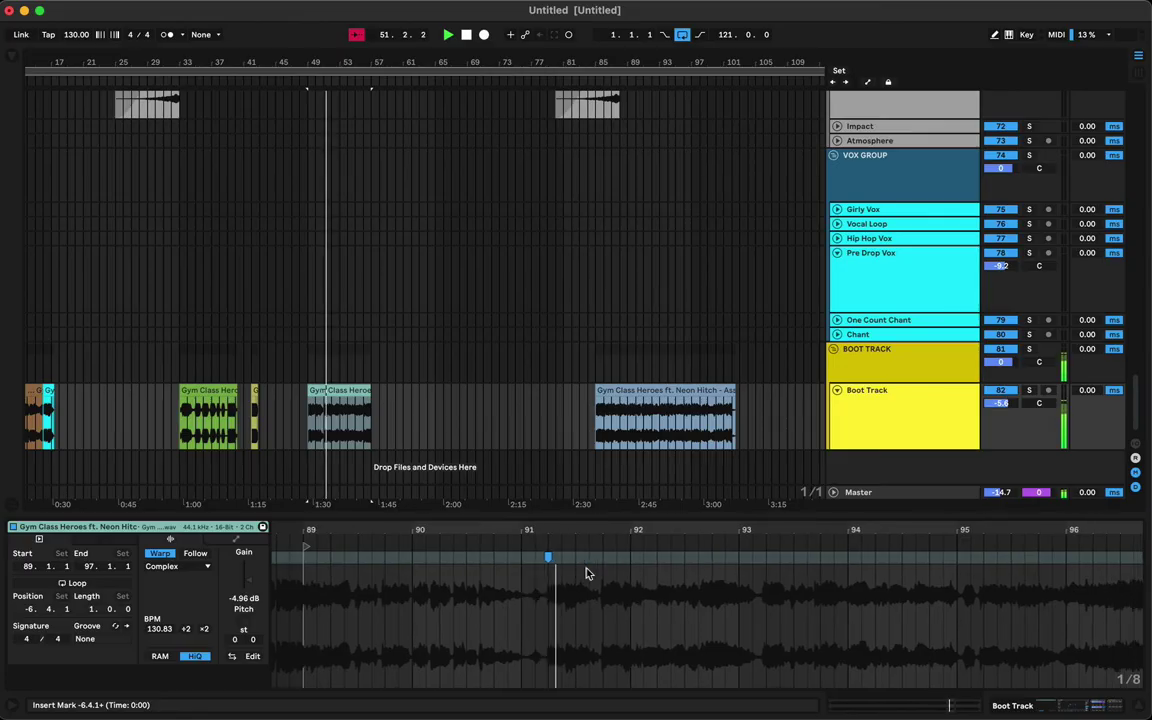
pyautogui.moveTo(667, 531); pyautogui.dragTo(651, 546)
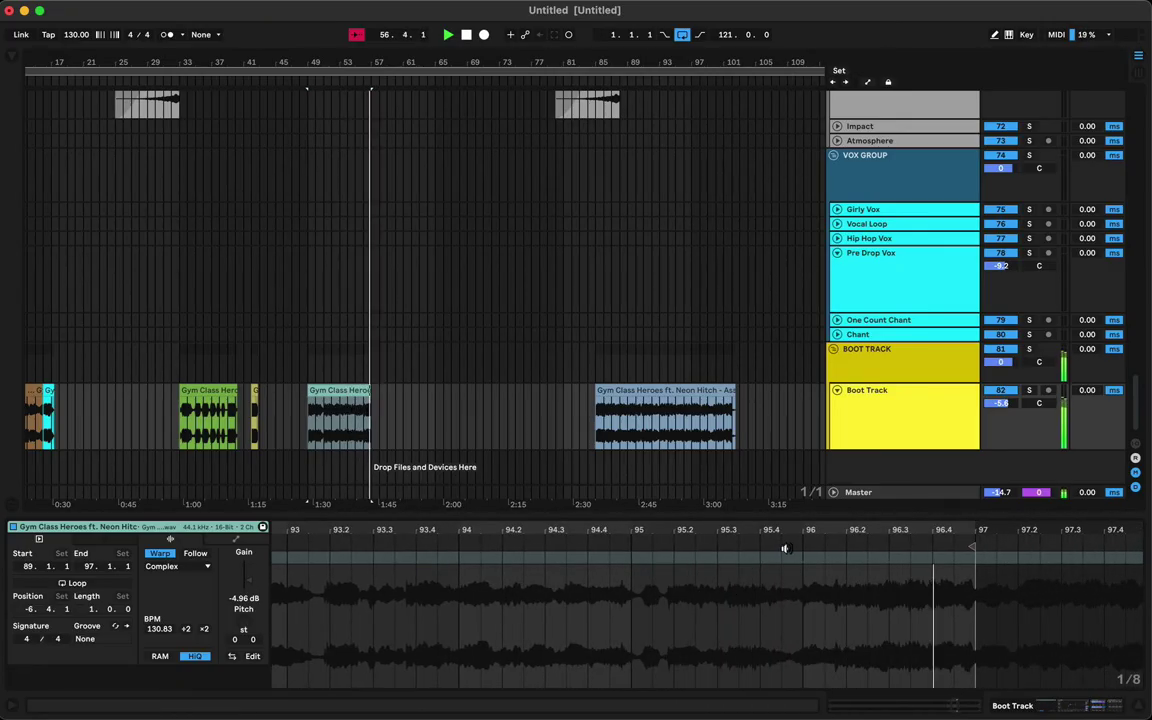
pyautogui.press('space')
pyautogui.press('space')
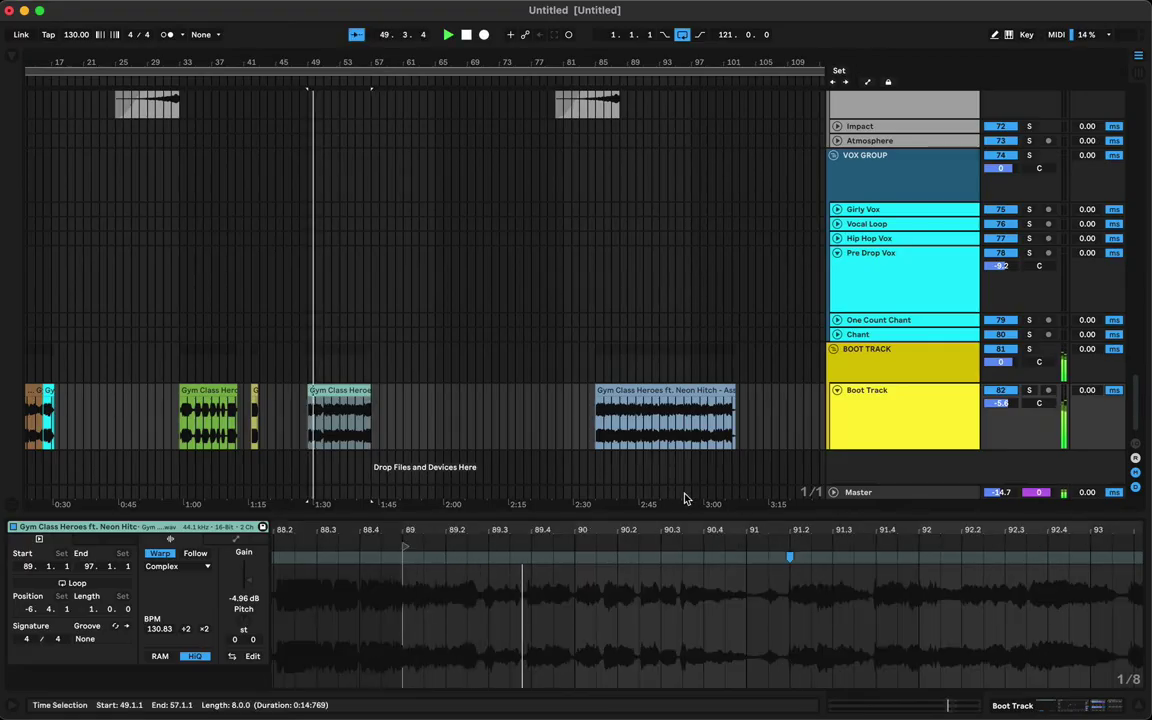
pyautogui.moveTo(548, 531)
pyautogui.mouseDown()
pyautogui.moveTo(658, 543)
pyautogui.moveTo(638, 527)
pyautogui.mouseUp()
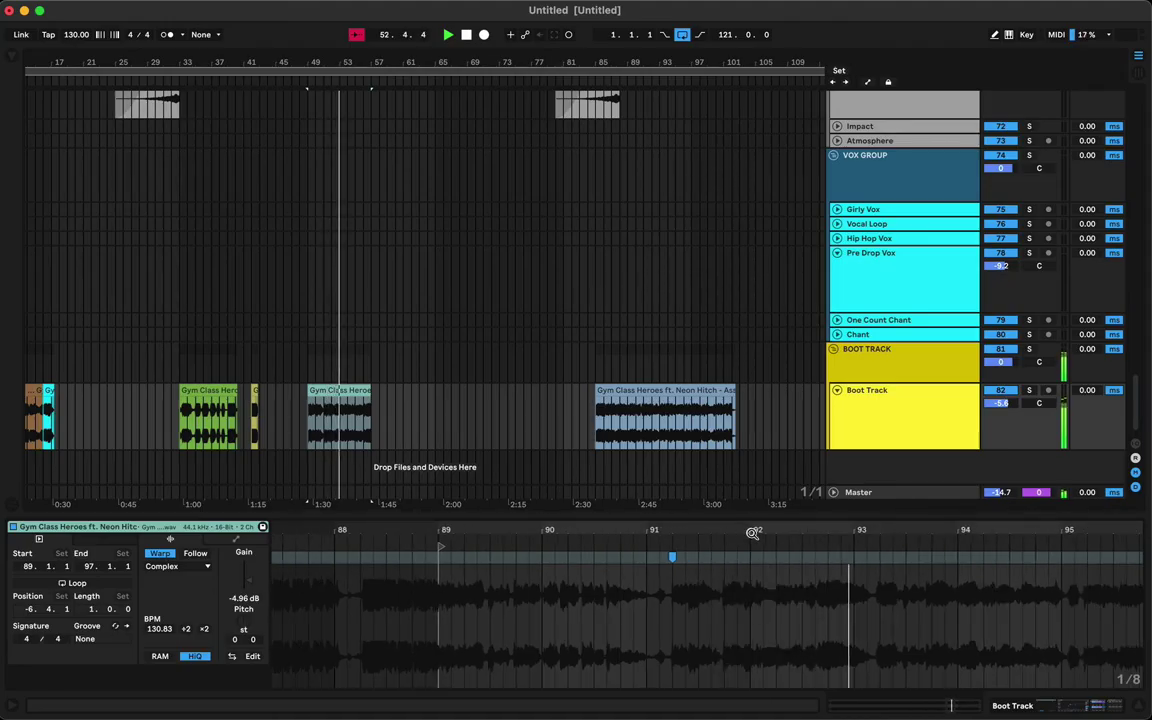
pyautogui.moveTo(870, 531); pyautogui.dragTo(870, 508)
pyautogui.hscroll(5, 915, 609)
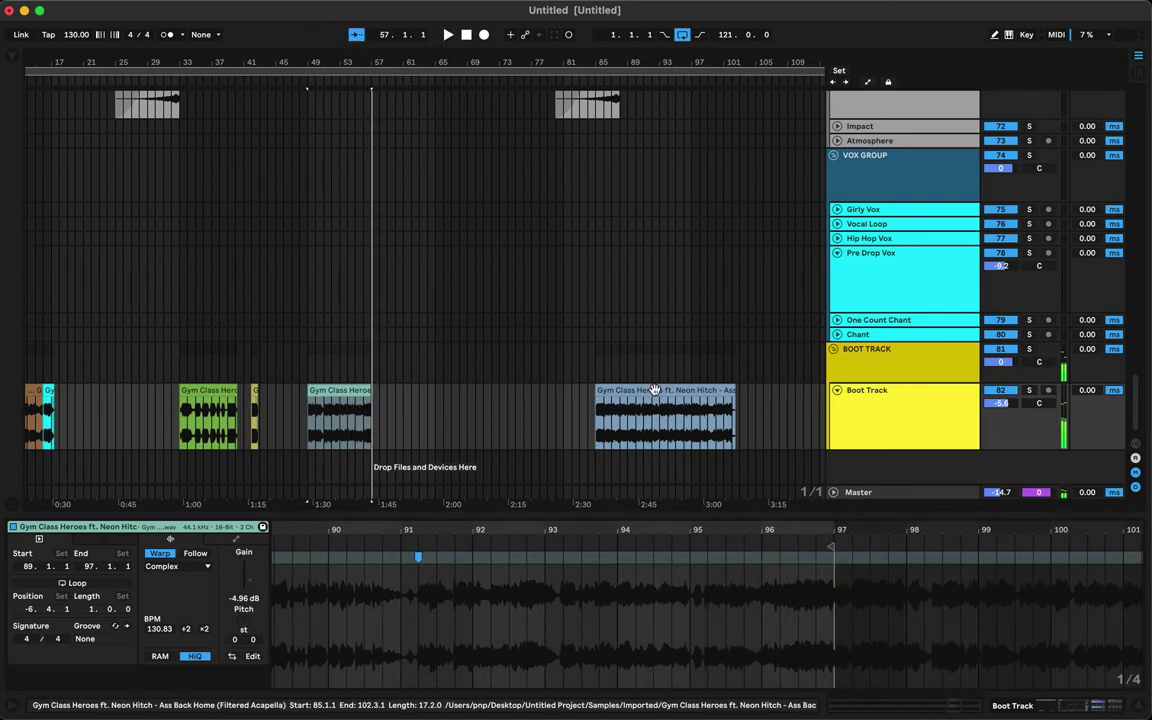
# Move the long blue clip to start at bar 65 and listen through to its ending.
pyautogui.moveTo(612, 411); pyautogui.dragTo(517, 388)
pyautogui.press('space')
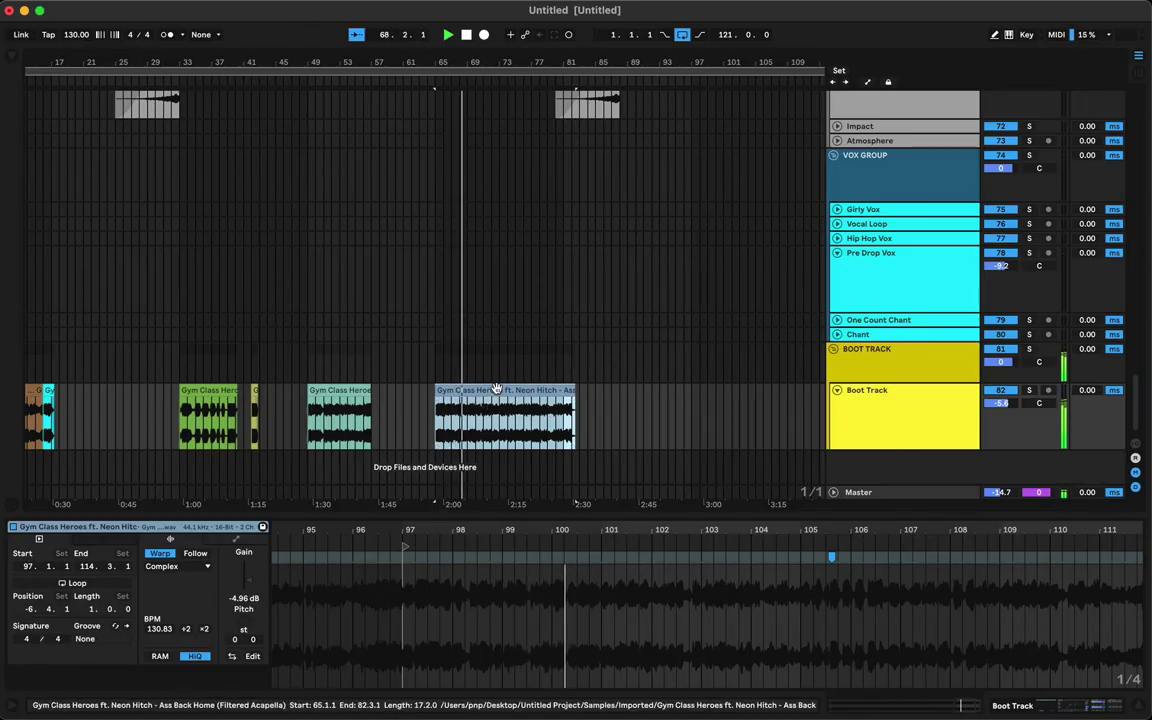
pyautogui.moveTo(544, 533); pyautogui.dragTo(544, 572)
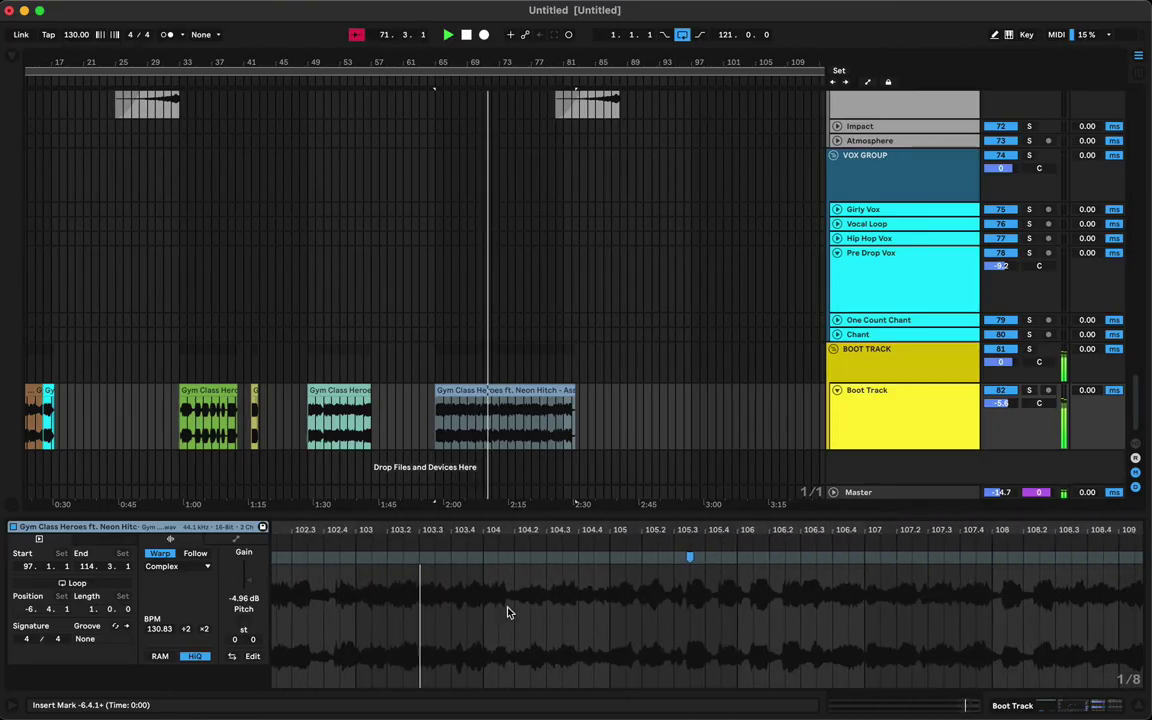
pyautogui.click(569, 613)
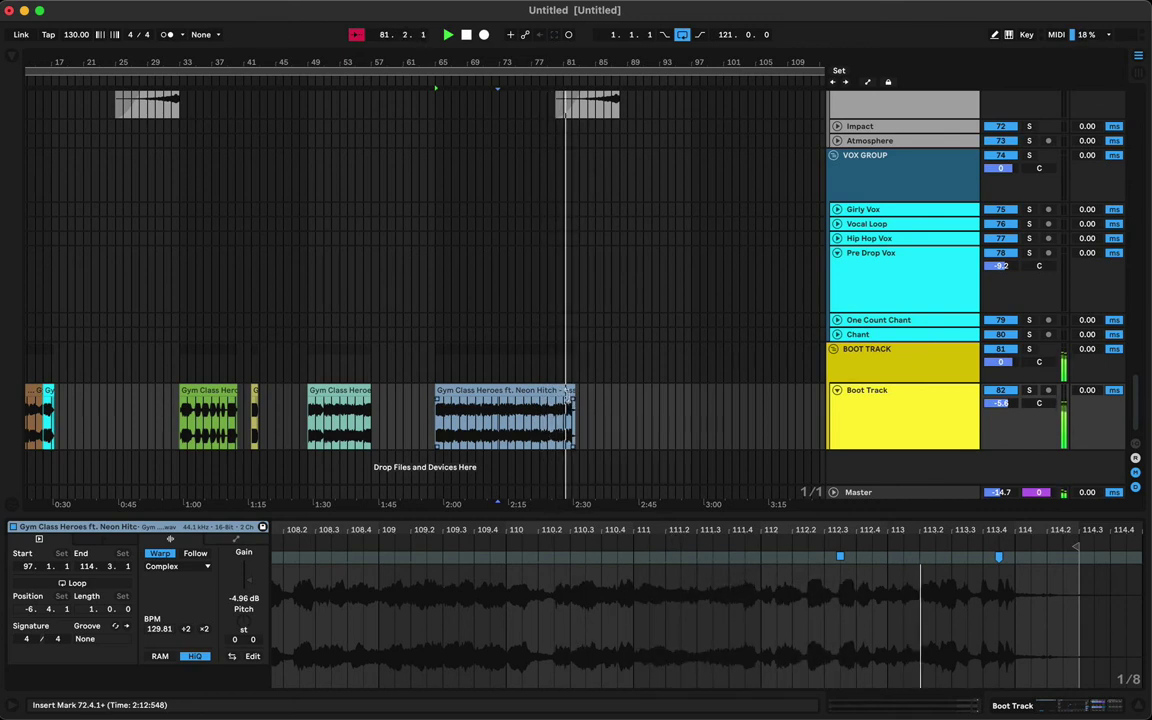
# Delete the blue clip's ending from 81.1.3 onward and play the trimmed ending.
pyautogui.click(548, 360)
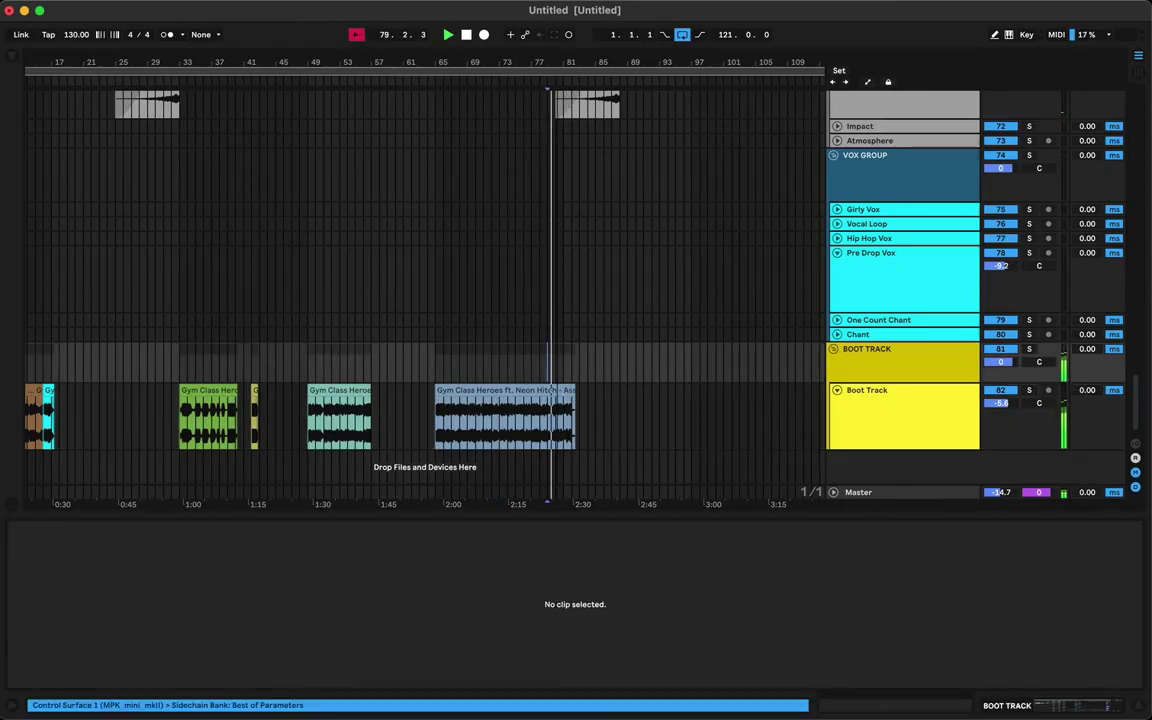
pyautogui.moveTo(558, 62); pyautogui.dragTo(586, 256)
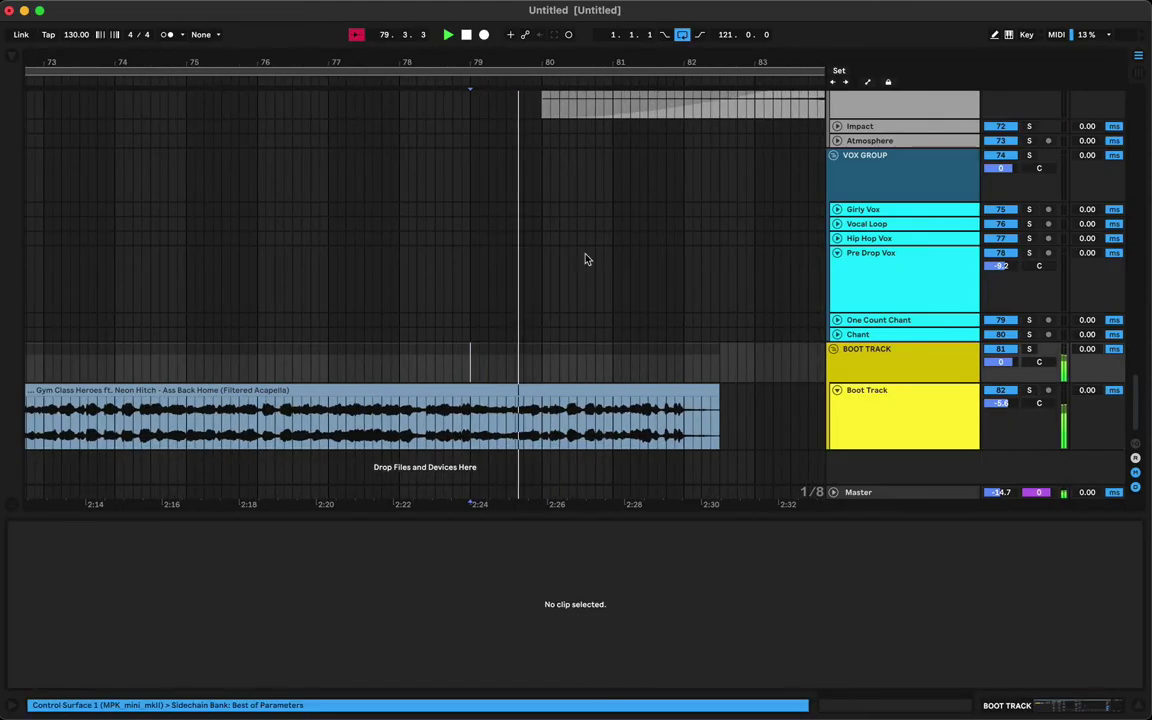
pyautogui.moveTo(622, 432); pyautogui.dragTo(755, 441)
pyautogui.click(619, 404)
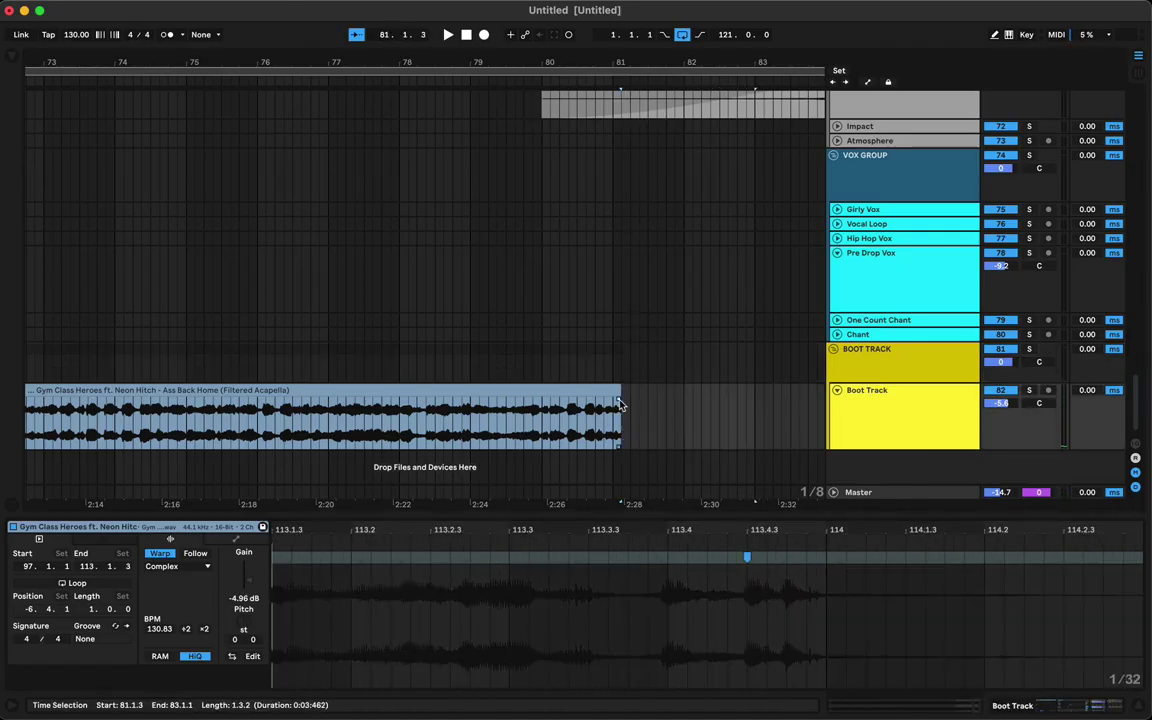
pyautogui.press('space')
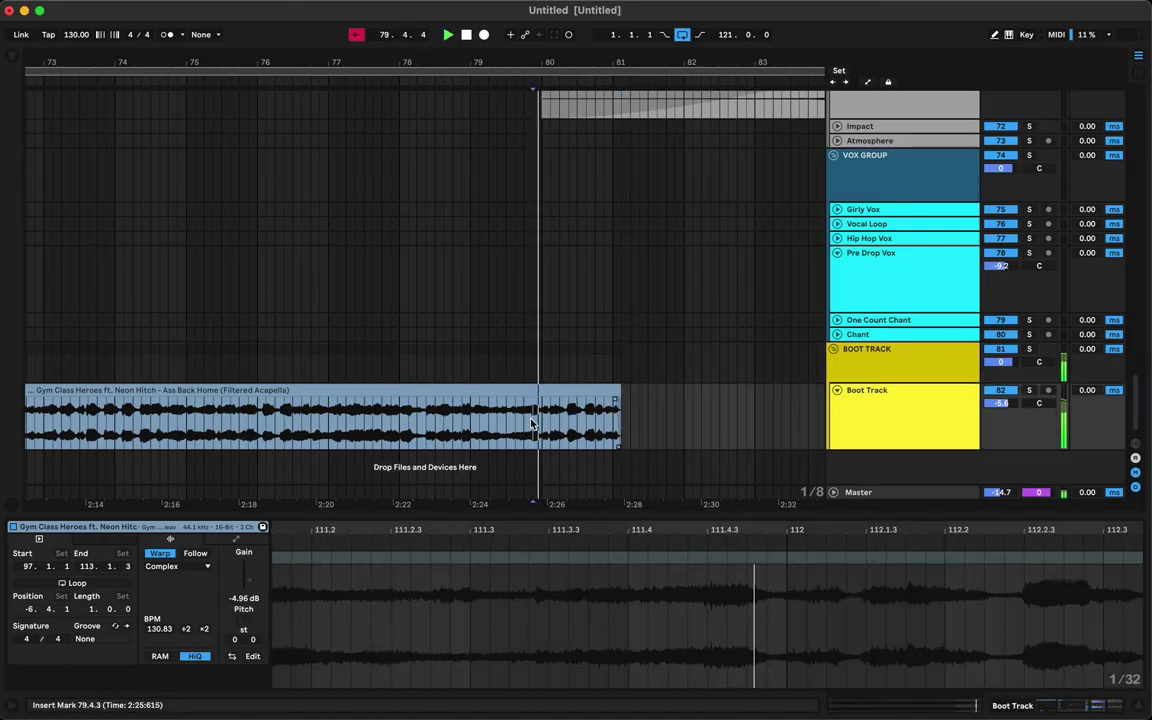
pyautogui.click(628, 400)
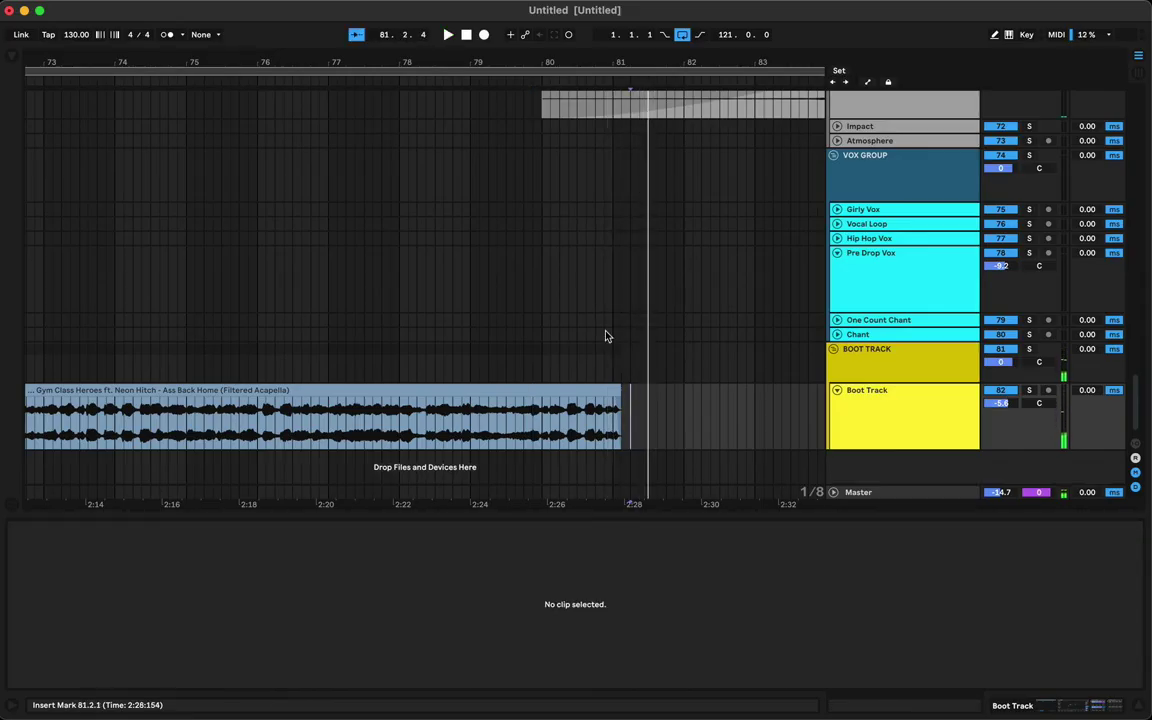
# Copy the short cyan ending clip at bar 16 that follows the brown clip.
pyautogui.moveTo(585, 68); pyautogui.dragTo(585, 20)
pyautogui.hscroll(-10, 479, 373)
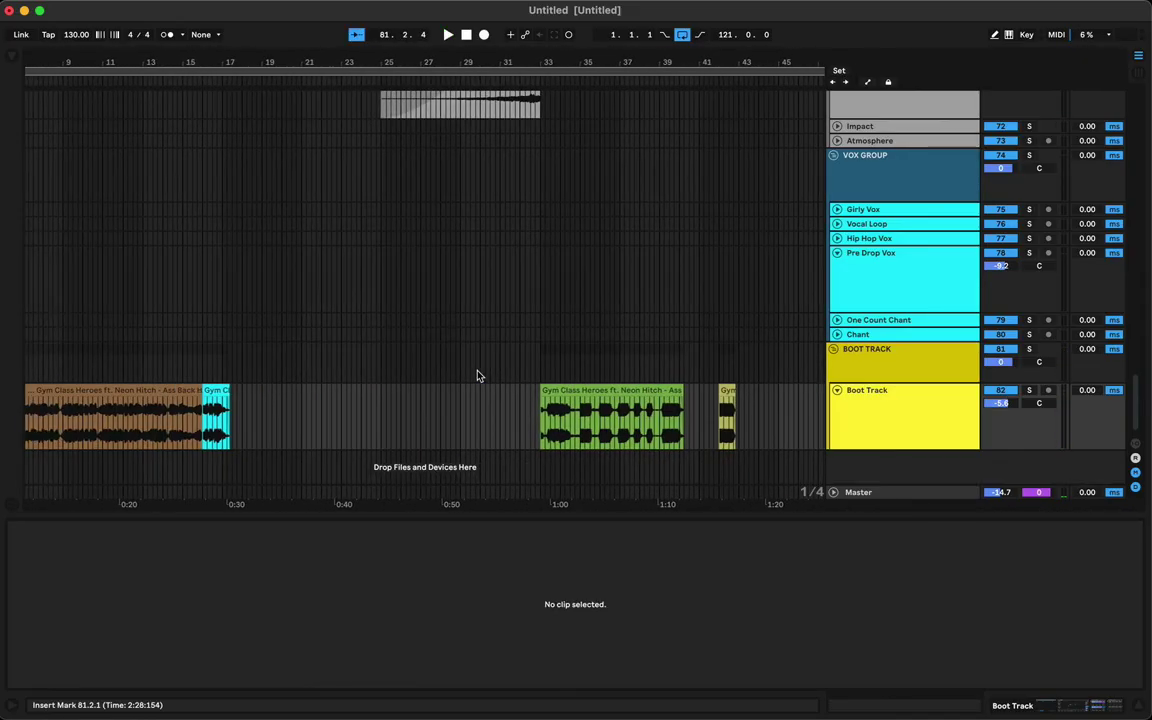
pyautogui.click(335, 389)
pyautogui.hscroll(12, 449, 465)
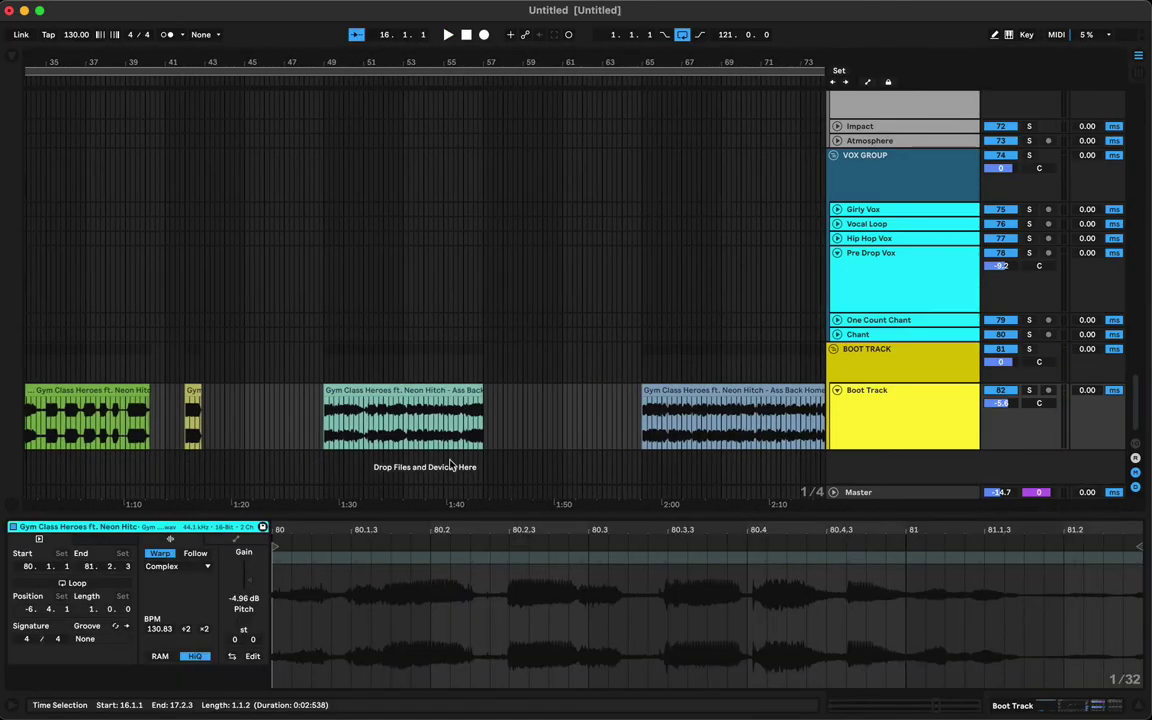
# Locate the blue clip's final phrase by ear and paste the copied cyan ending over it at bar 80.
pyautogui.click(438, 428)
pyautogui.press('space')
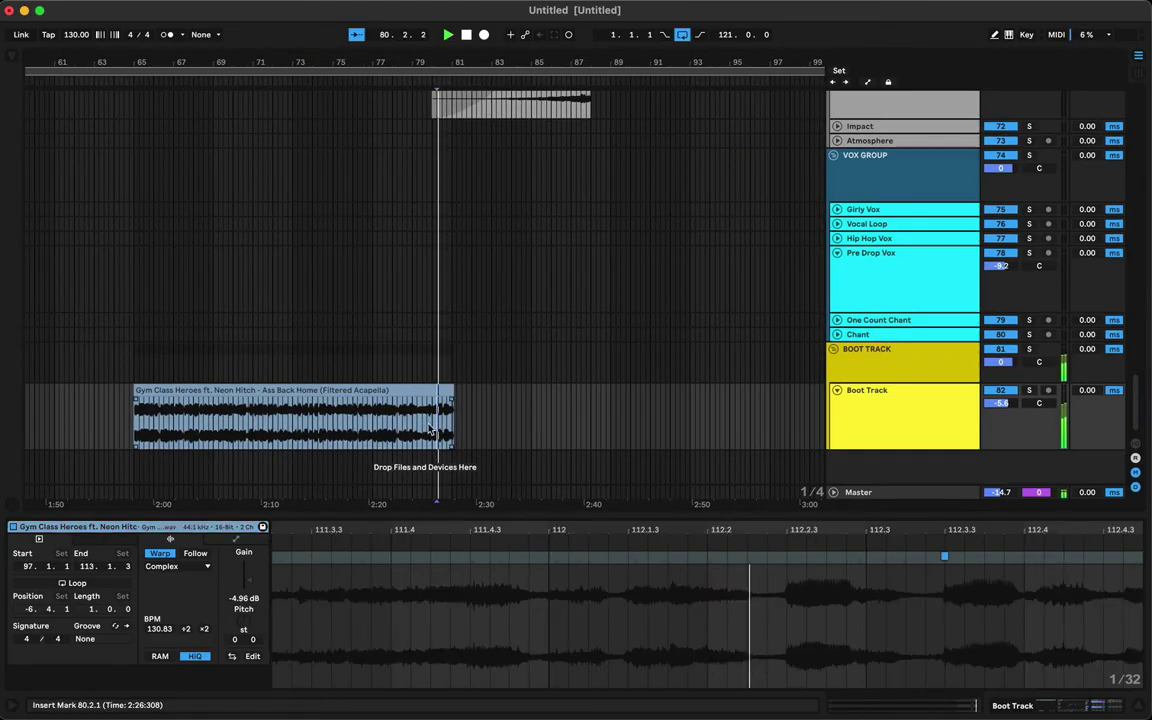
pyautogui.press('space')
pyautogui.press('space')
pyautogui.click(436, 429)
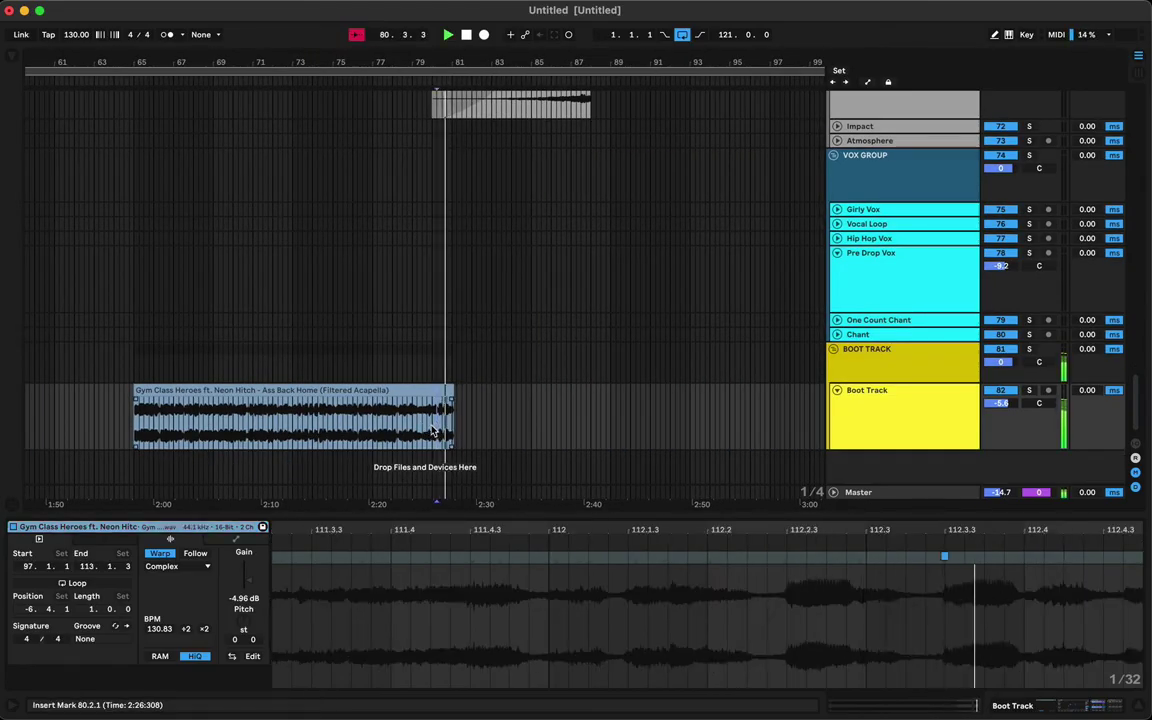
pyautogui.click(433, 430)
pyautogui.press('space')
pyautogui.press('space')
pyautogui.press('super+v')
# Play the transition from 79.2.1 into the pasted cyan clip and lower that clip's gain slightly.
pyautogui.click(418, 427)
pyautogui.press('space')
pyautogui.press('space')
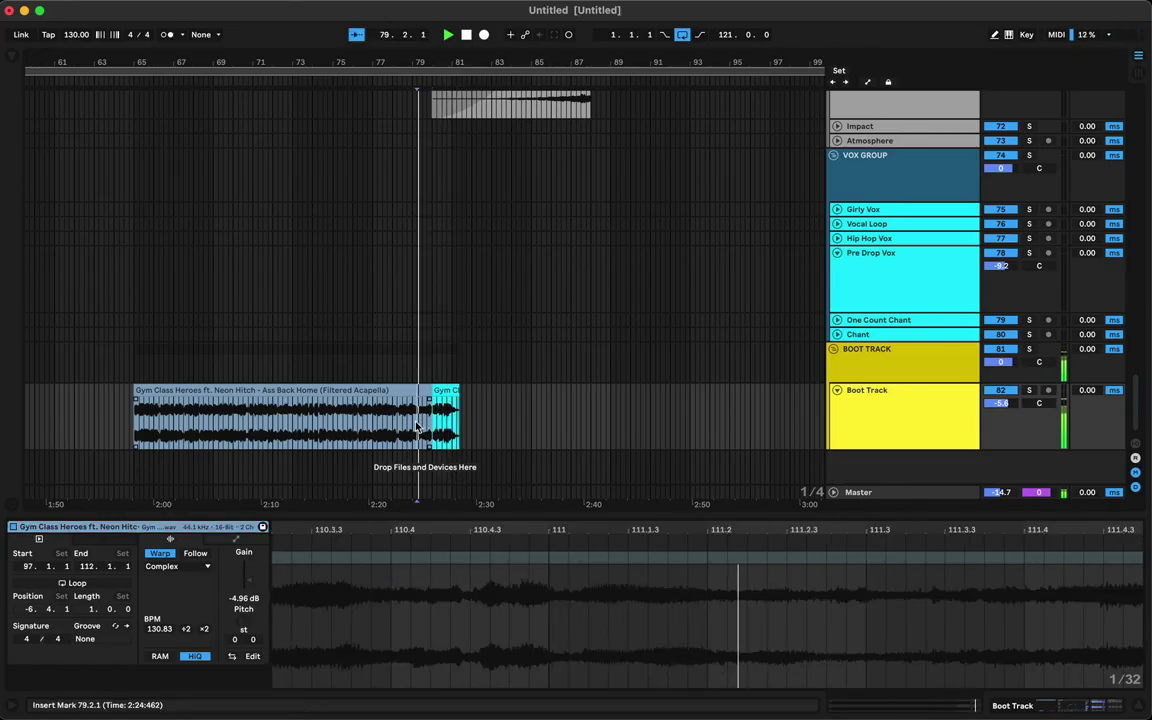
pyautogui.click(443, 391)
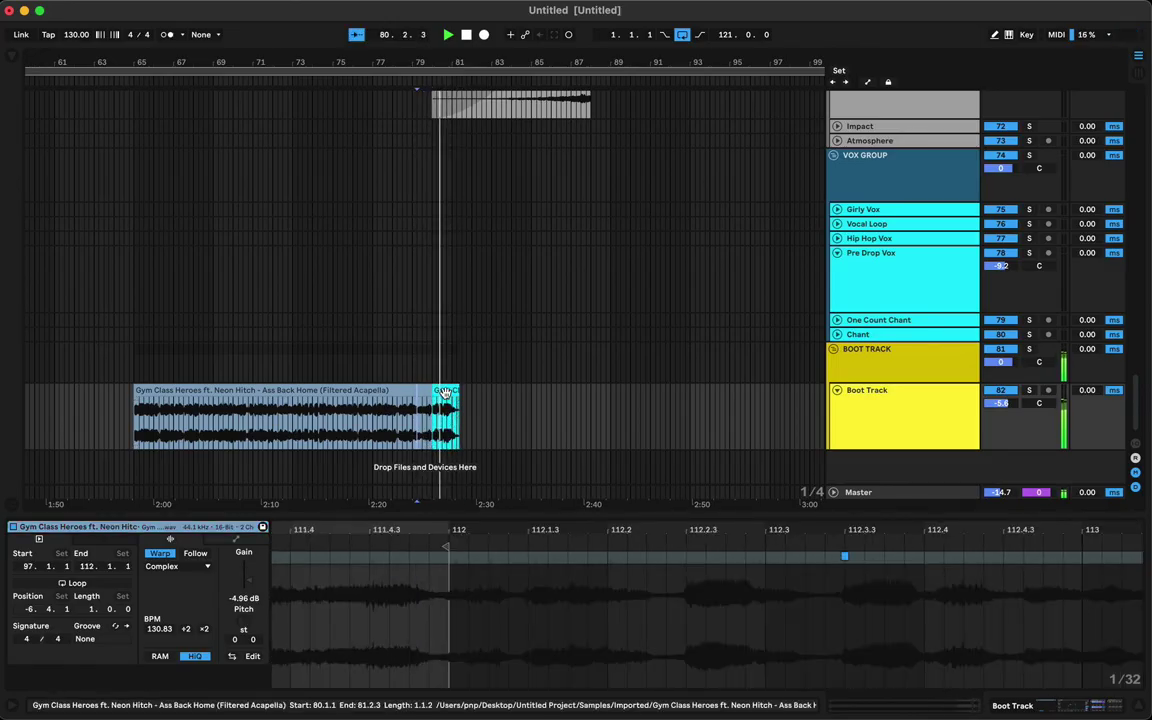
pyautogui.click(445, 392)
pyautogui.moveTo(250, 581); pyautogui.dragTo(250, 590)
pyautogui.press('space')
# Extend the blue clip's end over the start of the cyan clip to 80.3.3 and play the transition.
pyautogui.moveTo(440, 62)
pyautogui.mouseDown()
pyautogui.moveTo(440, 110)
pyautogui.moveTo(440, 65)
pyautogui.mouseUp()
pyautogui.click(312, 412)
pyautogui.press('space')
pyautogui.press('space')
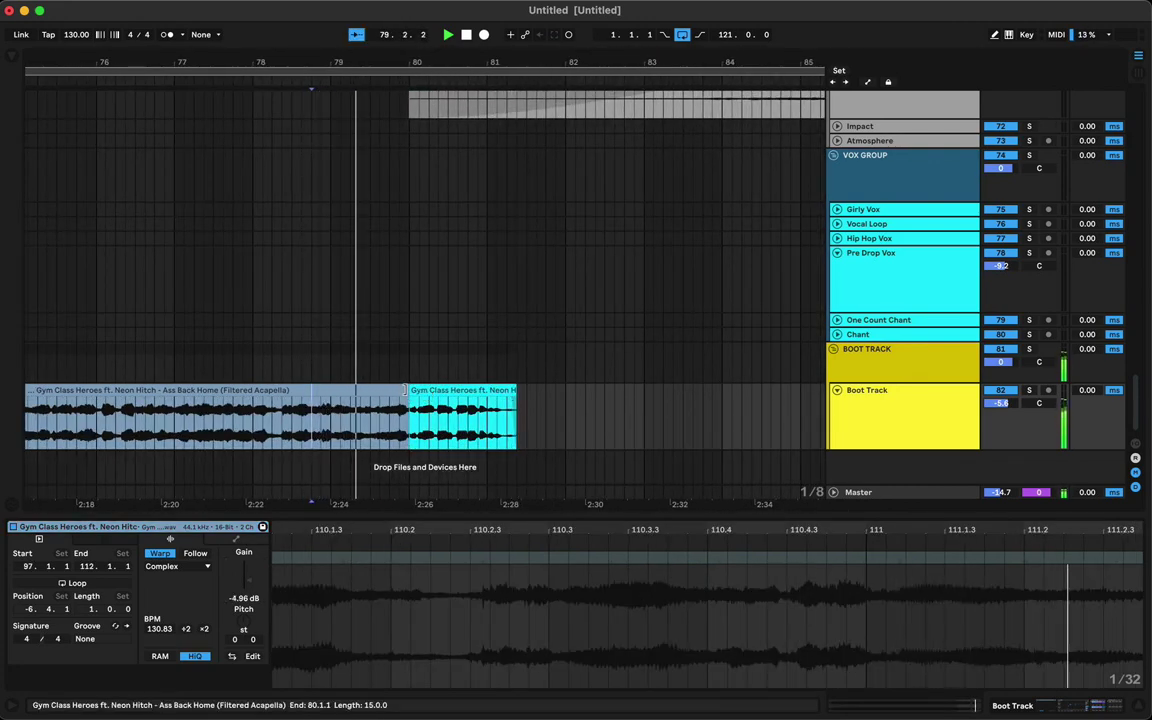
pyautogui.moveTo(405, 391); pyautogui.dragTo(452, 393)
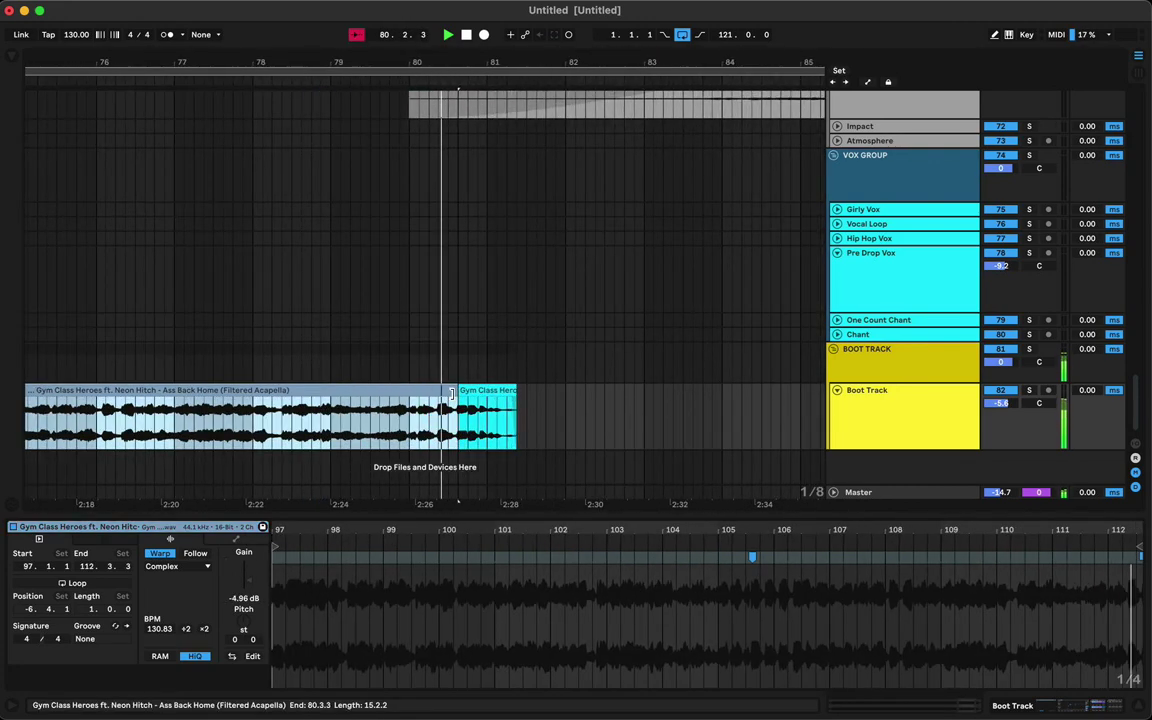
pyautogui.click(449, 362)
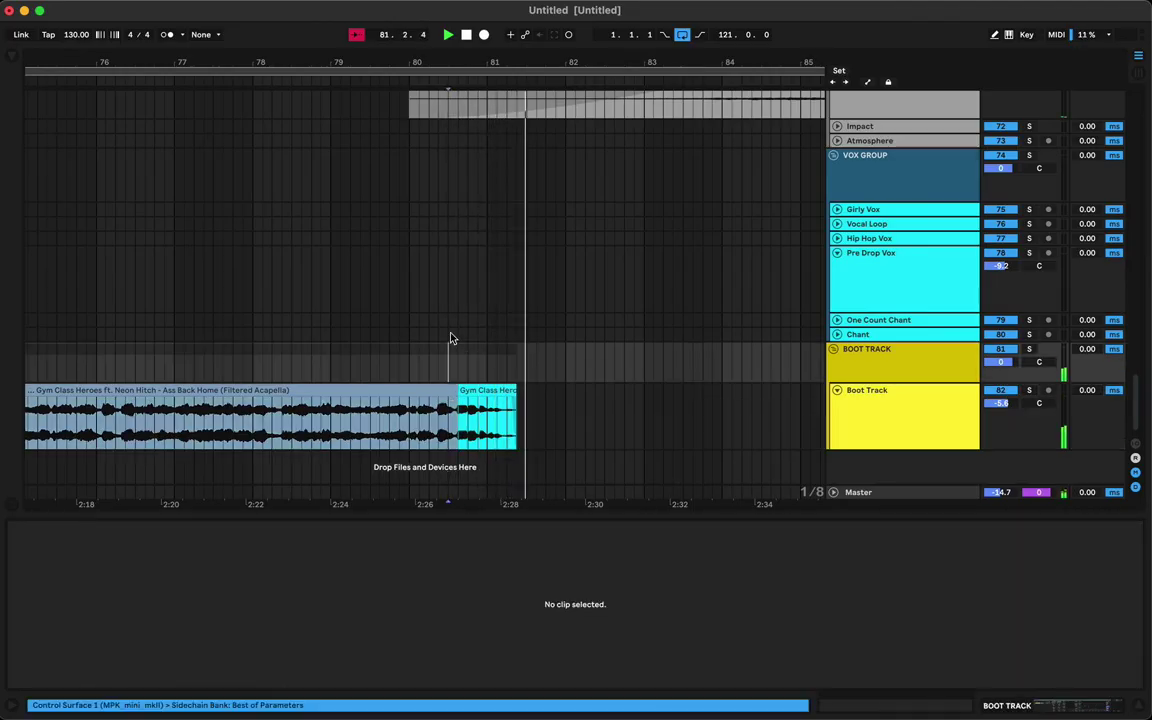
pyautogui.press('-')
pyautogui.press('-')
pyautogui.press('-')
pyautogui.press('-')
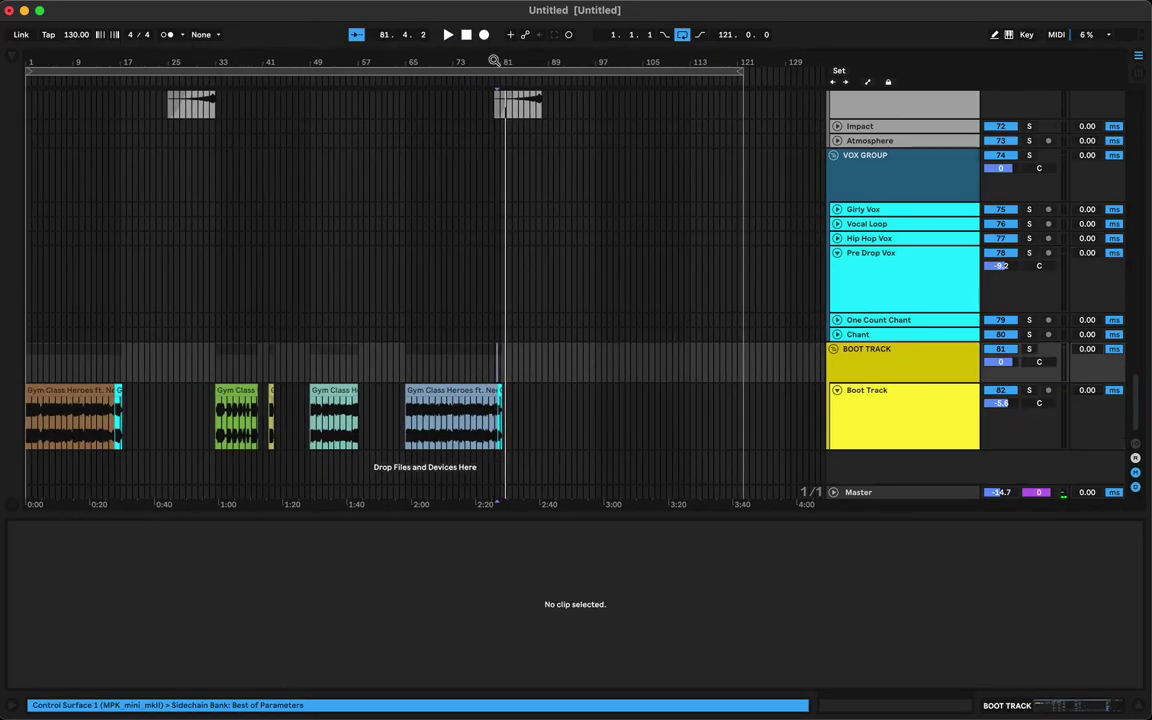